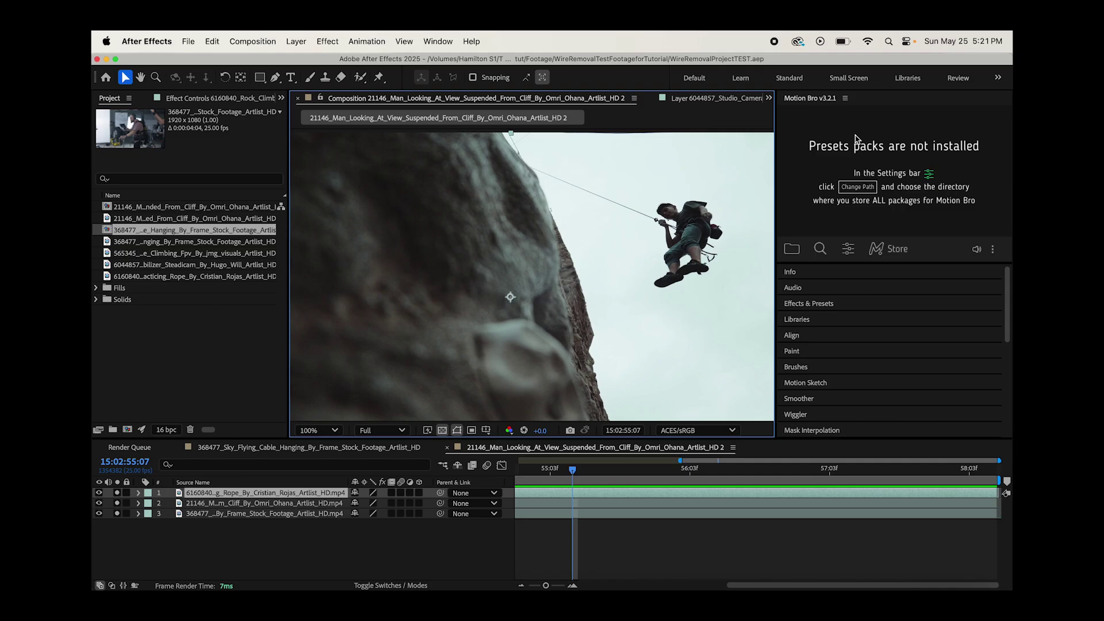
- Expand the Effects & Presets panel in the right dock beside the climbing composition
{"action": "left_click", "coordinate": [835, 304]}
- Search 'wire' and apply CC Simple Wire Removal to the rock climber rope clip
{"action": "left_click", "coordinate": [878, 320]}
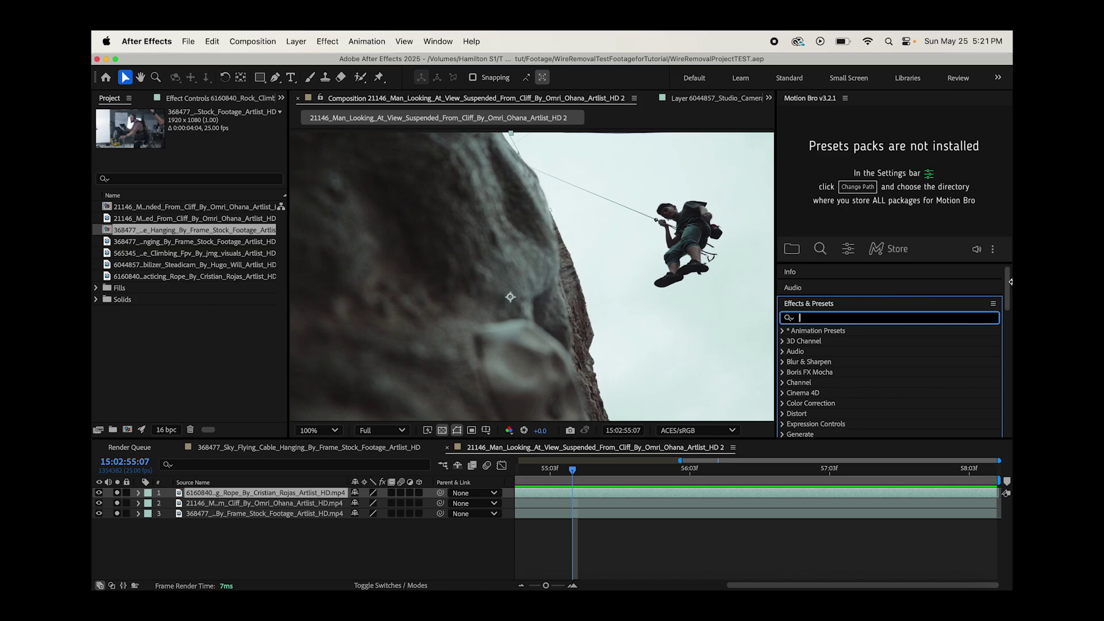
{"action": "type", "text": "wire"}
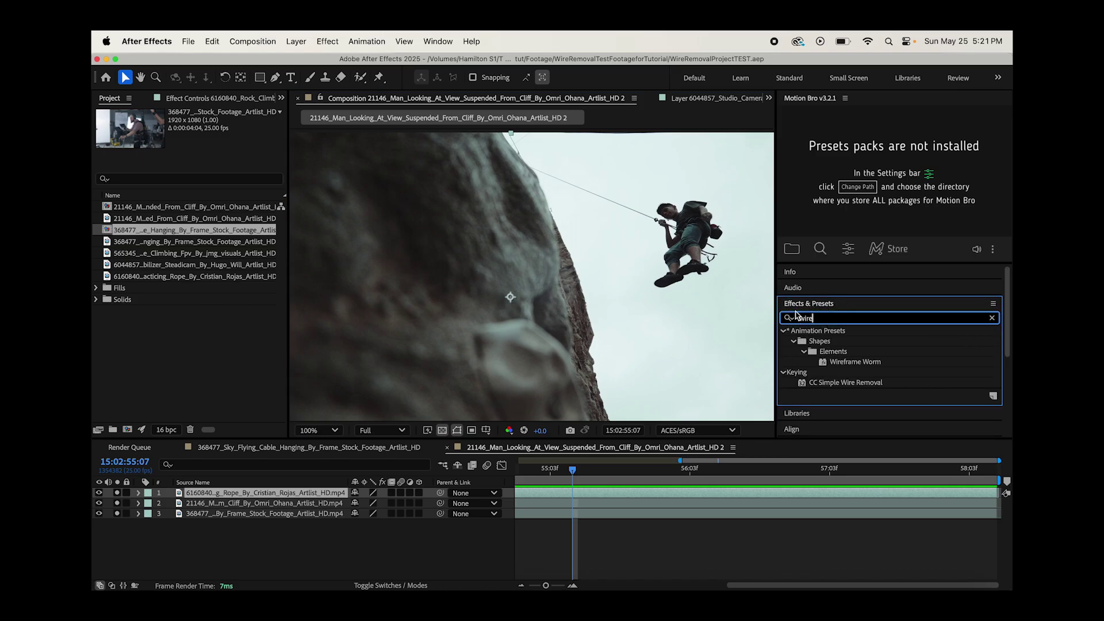
{"action": "scroll", "coordinate": [796, 314], "scroll_direction": "down", "scroll_amount": 1}
{"action": "left_click", "coordinate": [814, 364]}
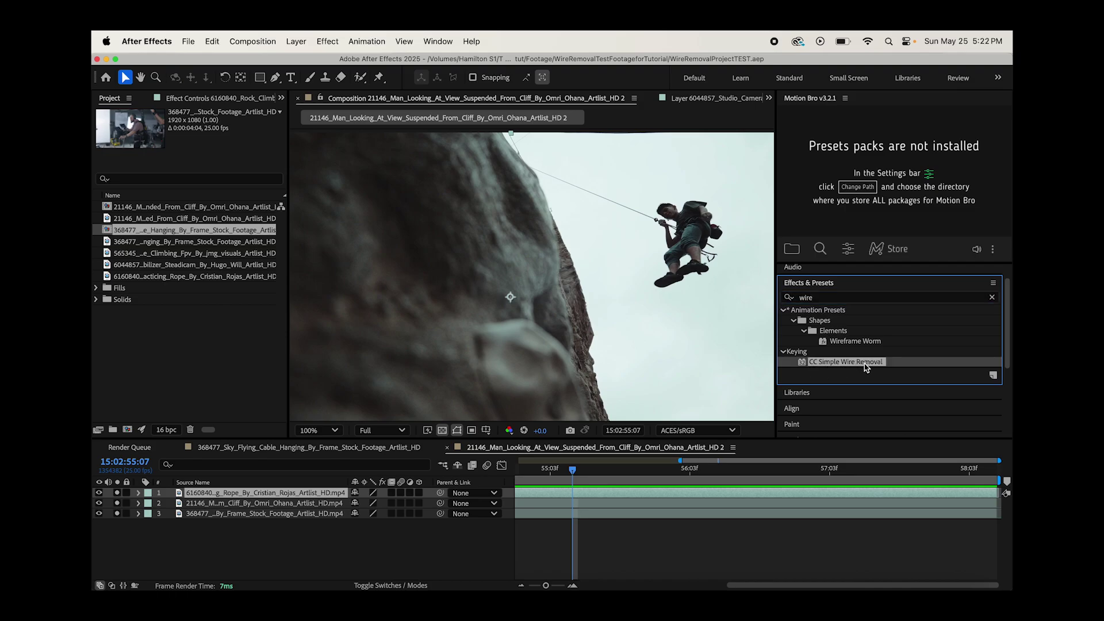
{"action": "left_click_drag", "start_coordinate": [861, 366], "coordinate": [238, 495]}
- Delete the two unused footage layers from the composition
{"action": "left_click", "coordinate": [253, 504]}
{"action": "left_click", "coordinate": [247, 514], "text": "shift"}
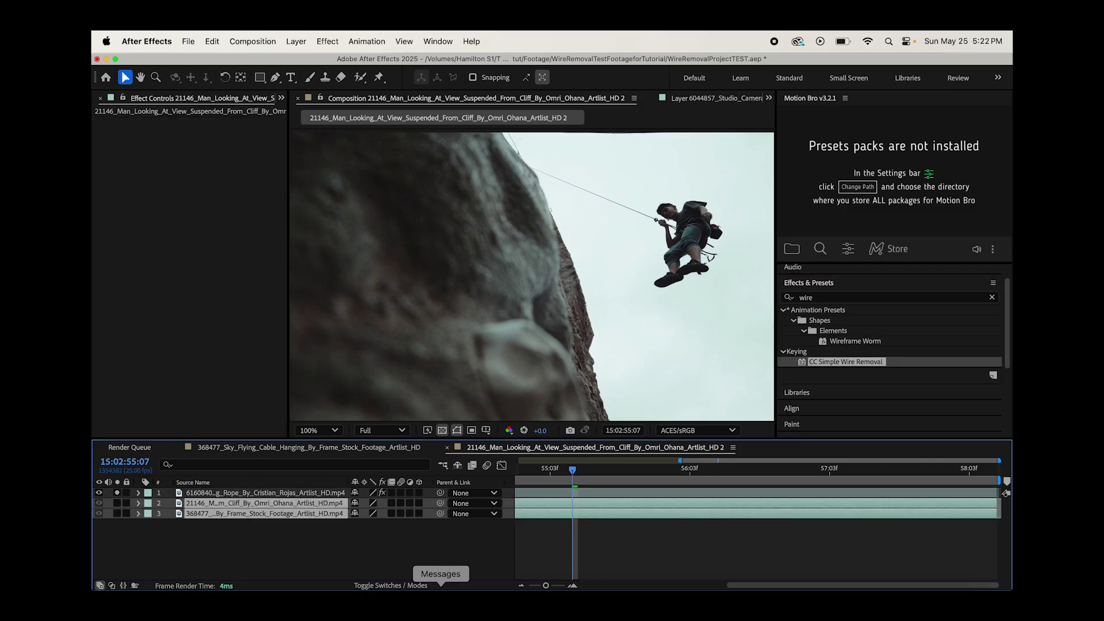
{"action": "key", "text": "Delete"}
- Place Point A at the climber's hands and Point B near the cliff top, with Thickness 5.30
{"action": "left_click", "coordinate": [234, 495]}
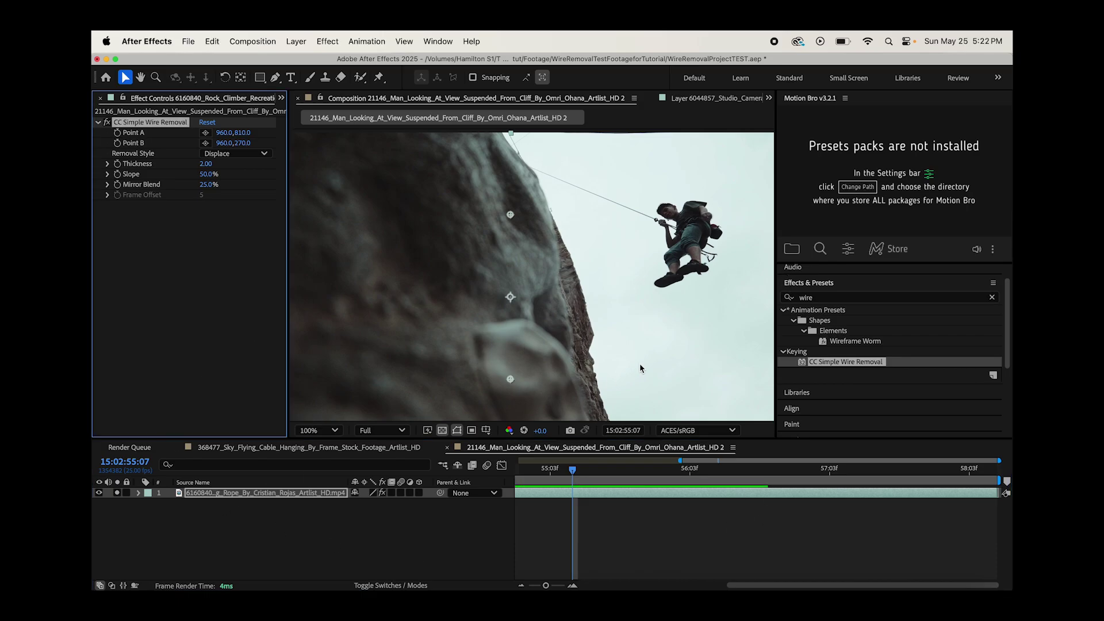
{"action": "left_click_drag", "start_coordinate": [513, 217], "coordinate": [507, 216]}
{"action": "left_click_drag", "start_coordinate": [510, 379], "coordinate": [531, 315]}
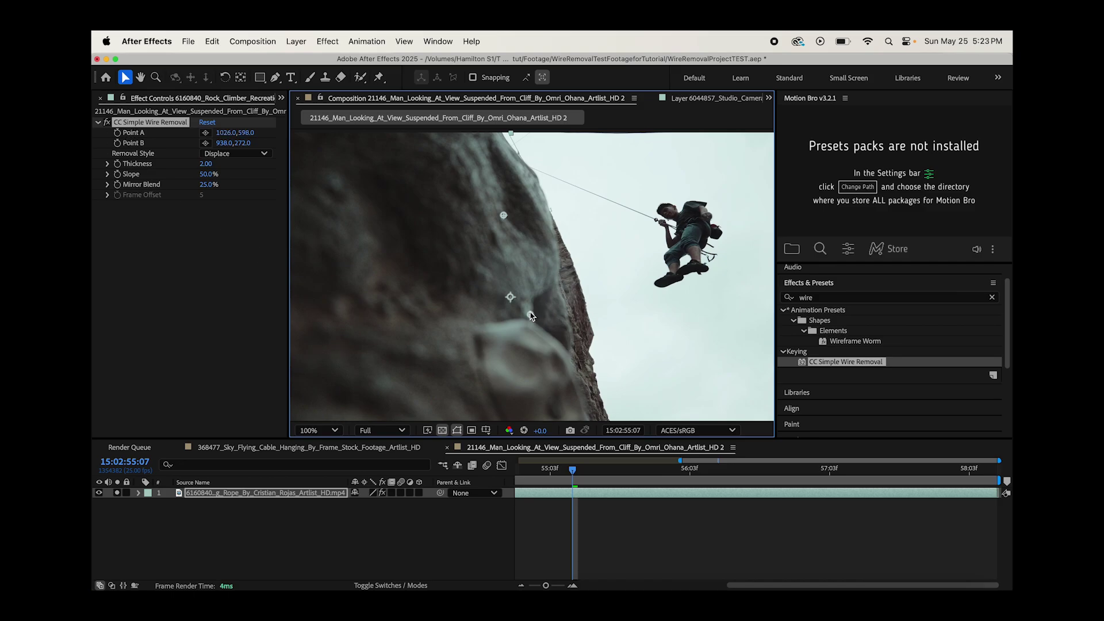
{"action": "left_click_drag", "start_coordinate": [531, 314], "coordinate": [657, 220]}
{"action": "left_click_drag", "start_coordinate": [503, 215], "coordinate": [528, 168]}
{"action": "left_click_drag", "start_coordinate": [206, 167], "coordinate": [226, 165]}
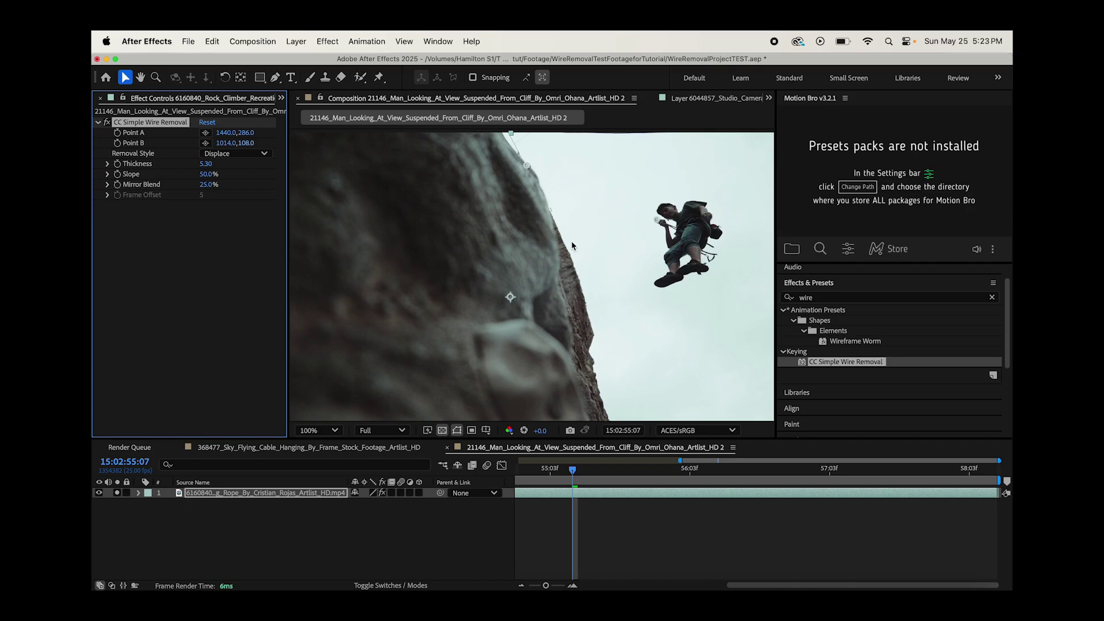
{"action": "left_click_drag", "start_coordinate": [573, 471], "coordinate": [771, 471]}
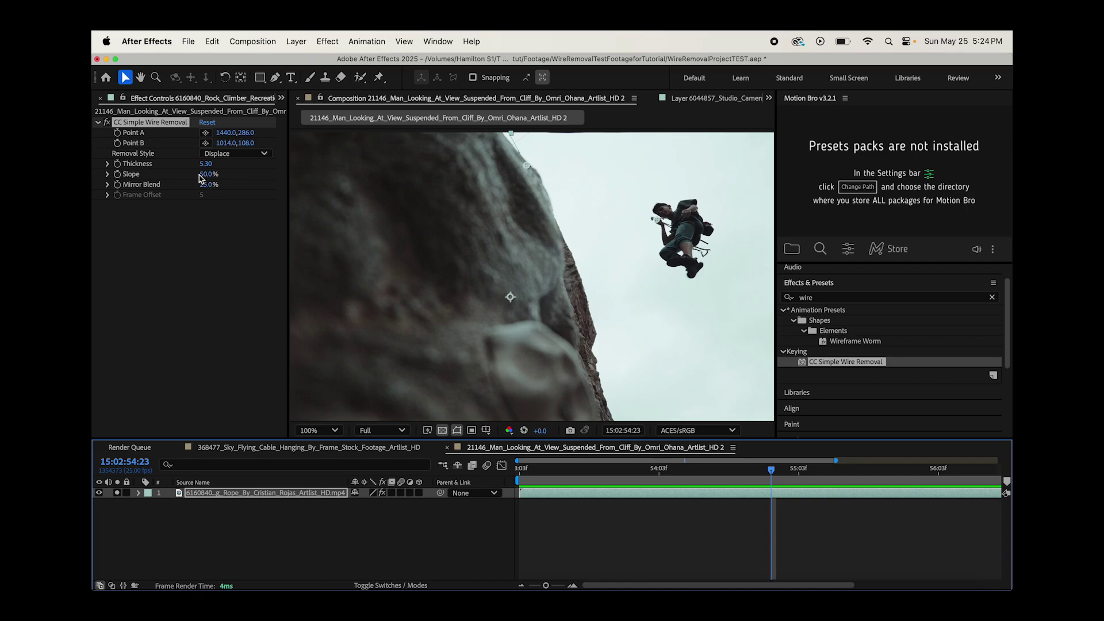
{"action": "left_click_drag", "start_coordinate": [656, 220], "coordinate": [653, 220]}
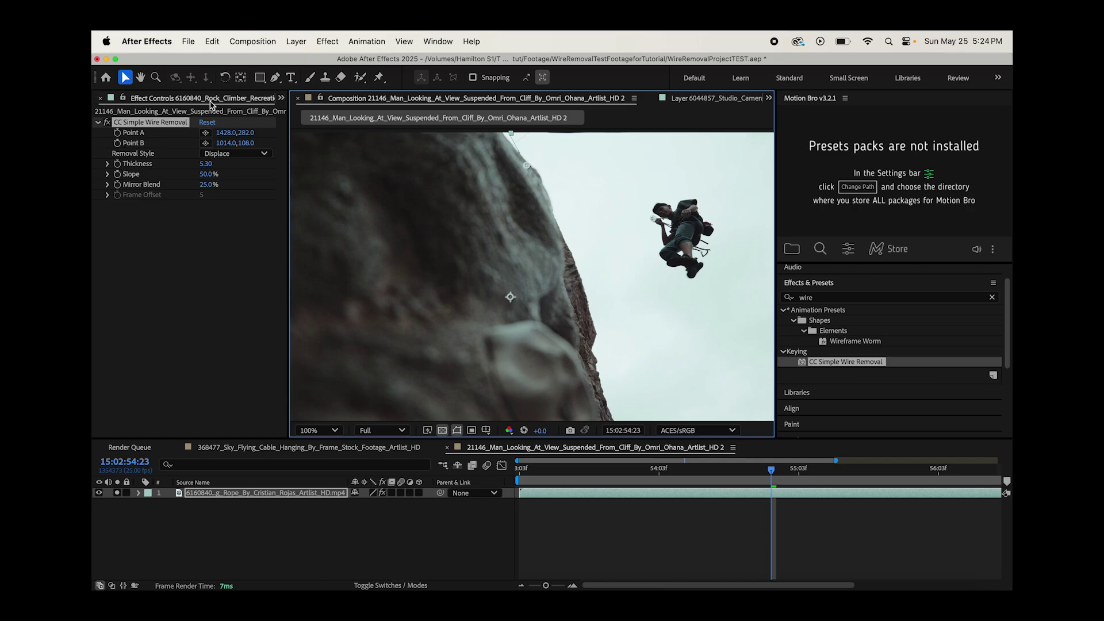
- Add the 21146 cliff rappelling footage from the Project panel as layer 1
{"action": "left_click", "coordinate": [121, 101]}
{"action": "left_click", "coordinate": [137, 219]}
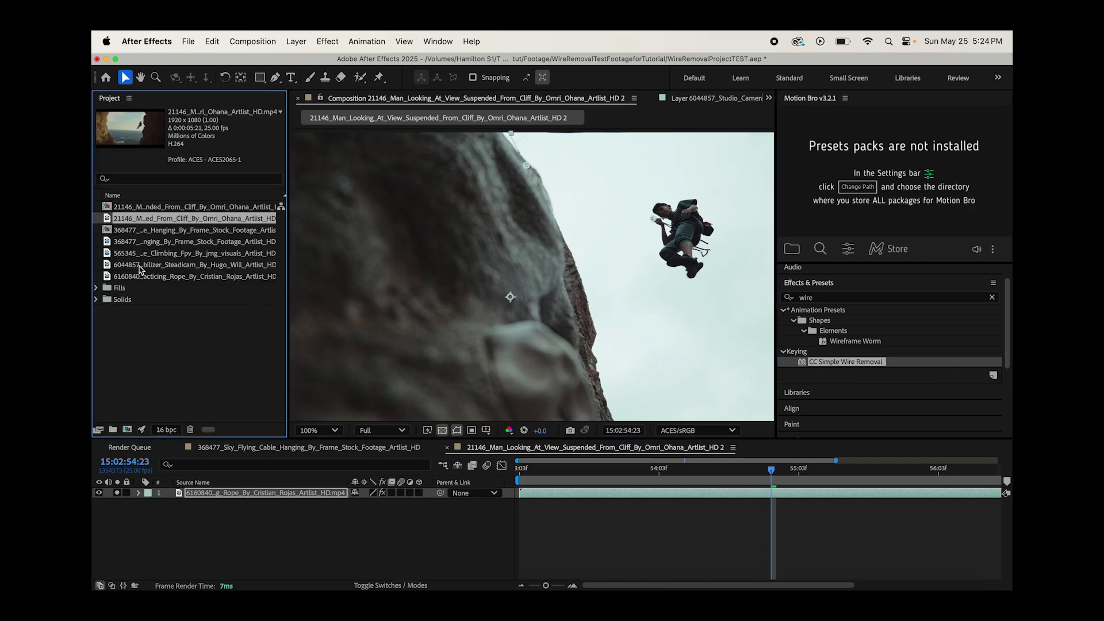
{"action": "left_click", "coordinate": [137, 242]}
{"action": "key", "text": "Down"}
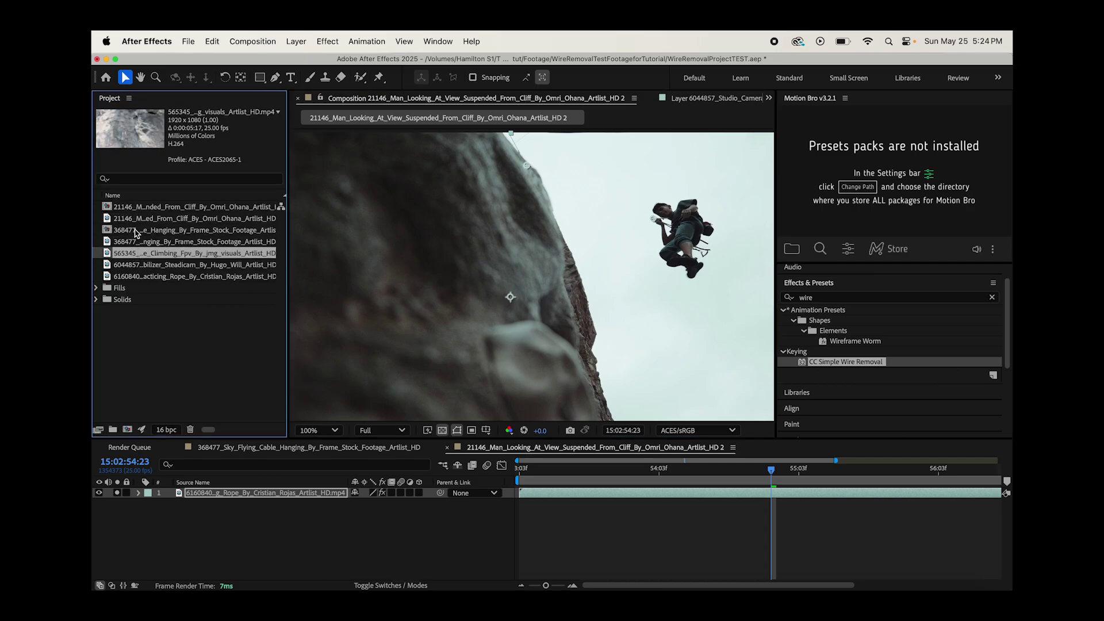
{"action": "left_click_drag", "start_coordinate": [134, 218], "coordinate": [148, 511]}
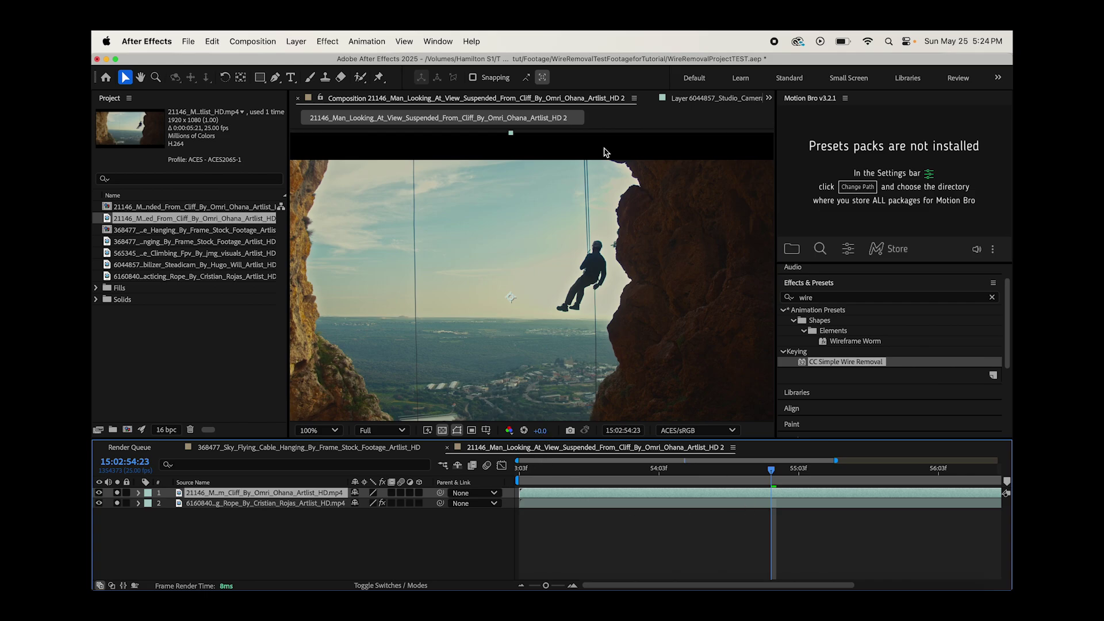
- Apply CC Simple Wire Removal to the cliff rappelling clip
{"action": "scroll", "coordinate": [590, 171], "scroll_direction": "up", "scroll_amount": 2}
{"action": "scroll", "coordinate": [590, 171], "scroll_direction": "down", "scroll_amount": 2}
{"action": "scroll", "coordinate": [328, 276], "scroll_direction": "up", "scroll_amount": 3}
{"action": "left_click", "coordinate": [842, 364]}
{"action": "left_click_drag", "start_coordinate": [842, 364], "coordinate": [248, 493]}
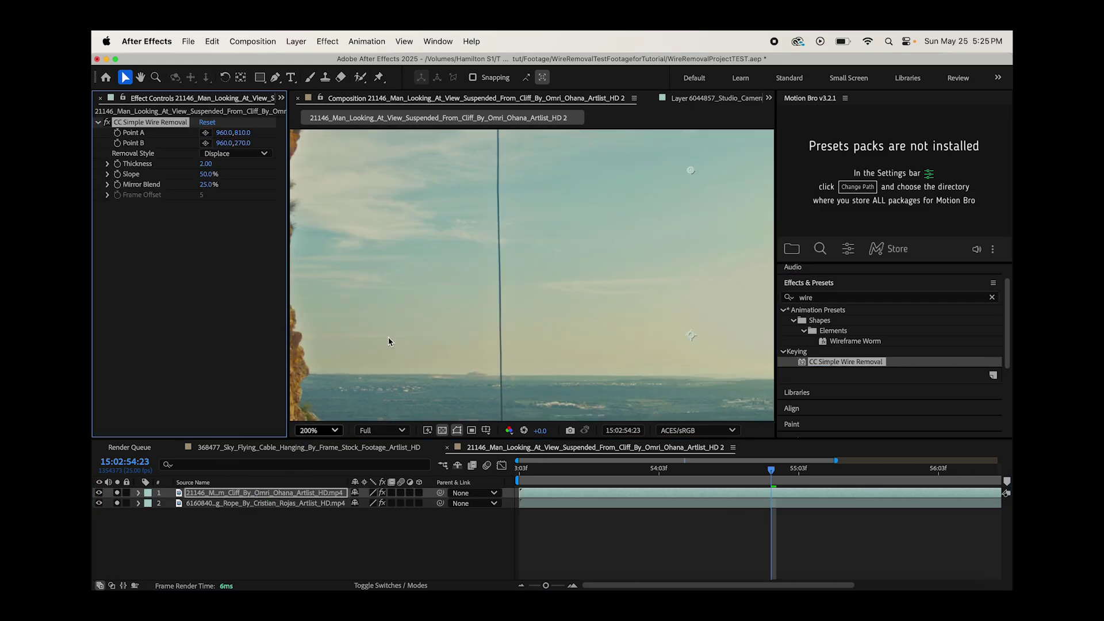
- Position Point B at the top and Point A lower down along the left hanging wire
{"action": "left_click_drag", "start_coordinate": [690, 170], "coordinate": [497, 163]}
{"action": "scroll", "coordinate": [609, 312], "scroll_direction": "down", "scroll_amount": 2}
{"action": "left_click_drag", "start_coordinate": [611, 388], "coordinate": [517, 371]}
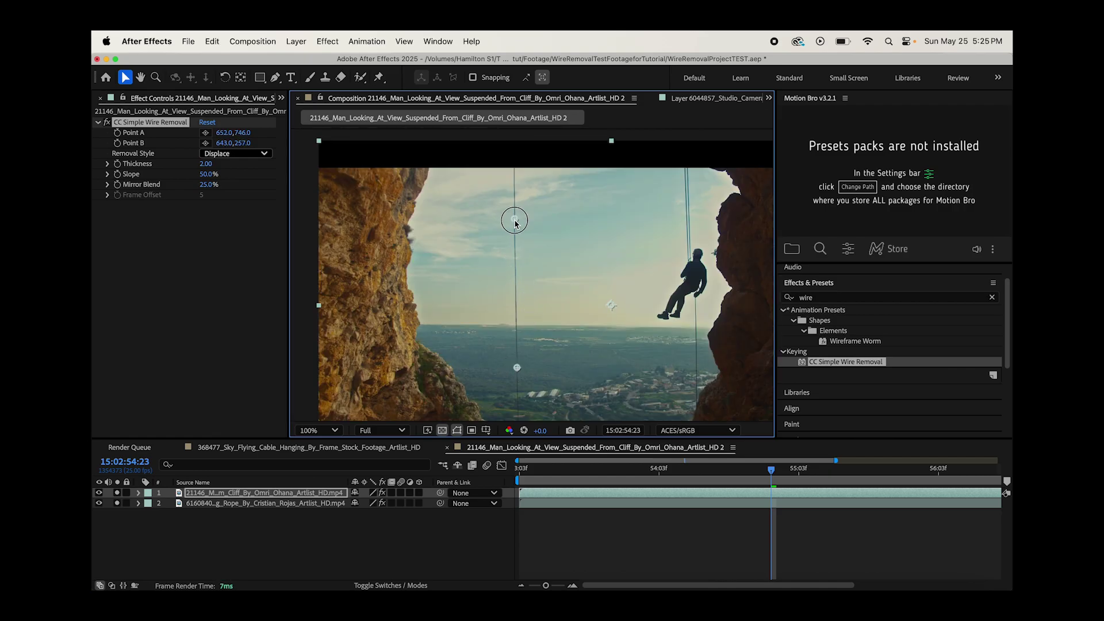
{"action": "left_click_drag", "start_coordinate": [515, 223], "coordinate": [516, 223]}
{"action": "key", "text": "period"}
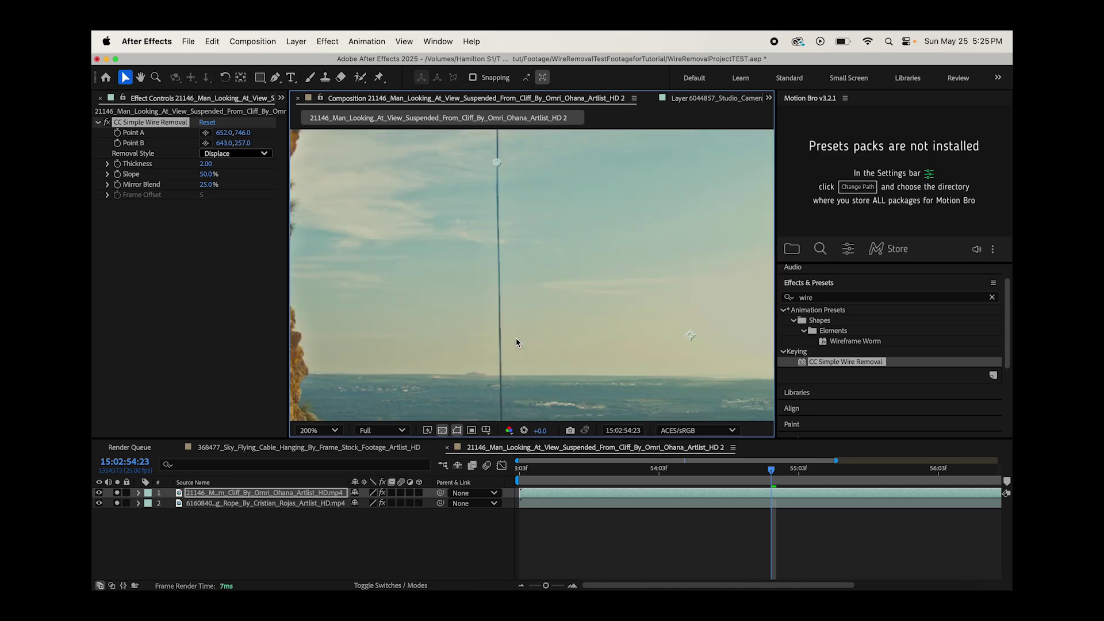
{"action": "key", "text": "h"}
{"action": "left_click_drag", "start_coordinate": [427, 275], "coordinate": [430, 224]}
{"action": "key", "text": "comma"}
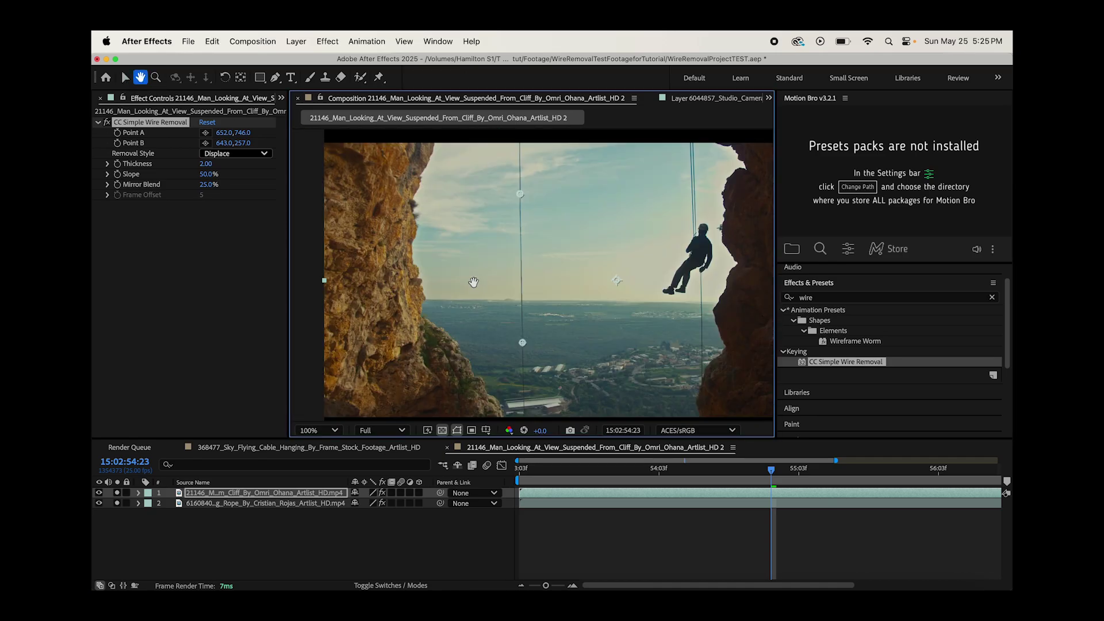
{"action": "key", "text": "period"}
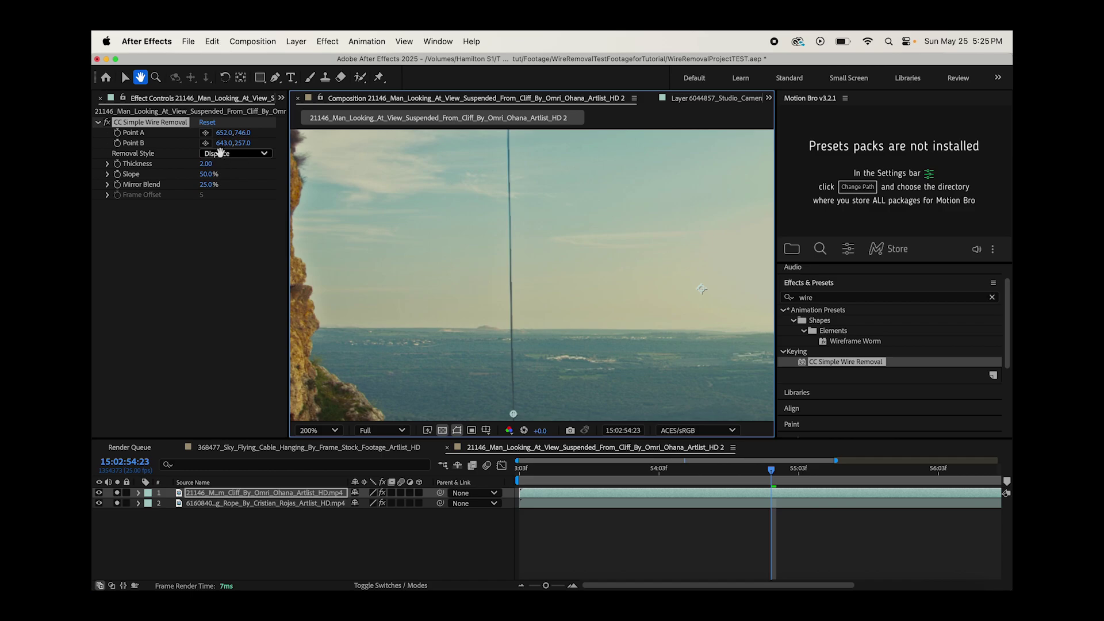
{"action": "left_click", "coordinate": [124, 77]}
{"action": "key", "text": "comma"}
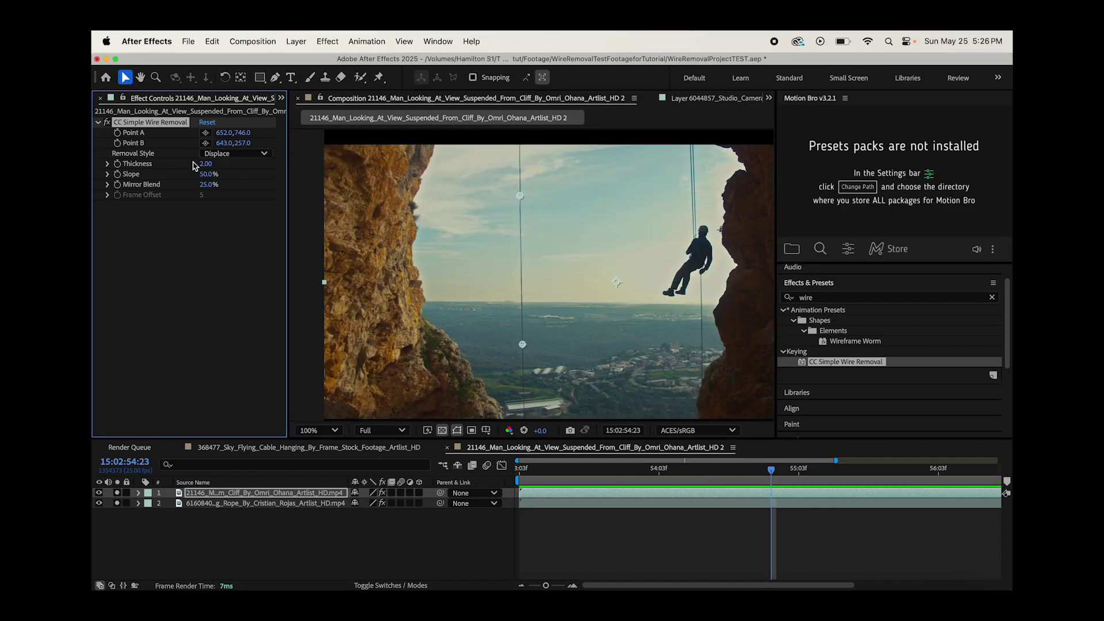
- Zoom to 400% on the wire and bring the removal Thickness down to 7.40
{"action": "left_click_drag", "start_coordinate": [205, 167], "coordinate": [242, 163]}
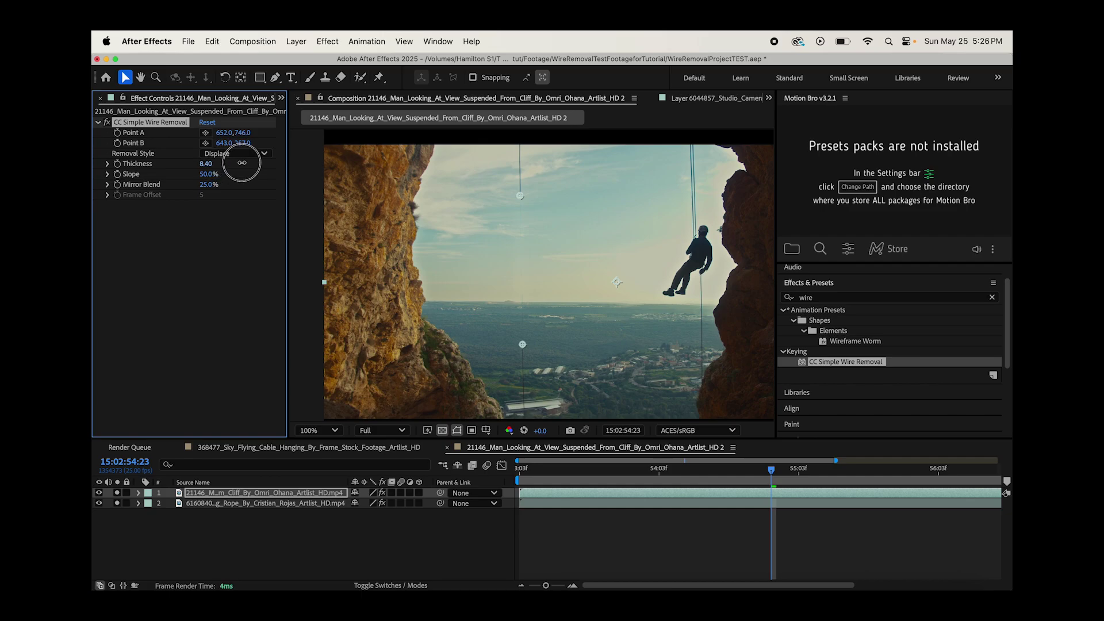
{"action": "key", "text": "period"}
{"action": "left_click", "coordinate": [140, 77]}
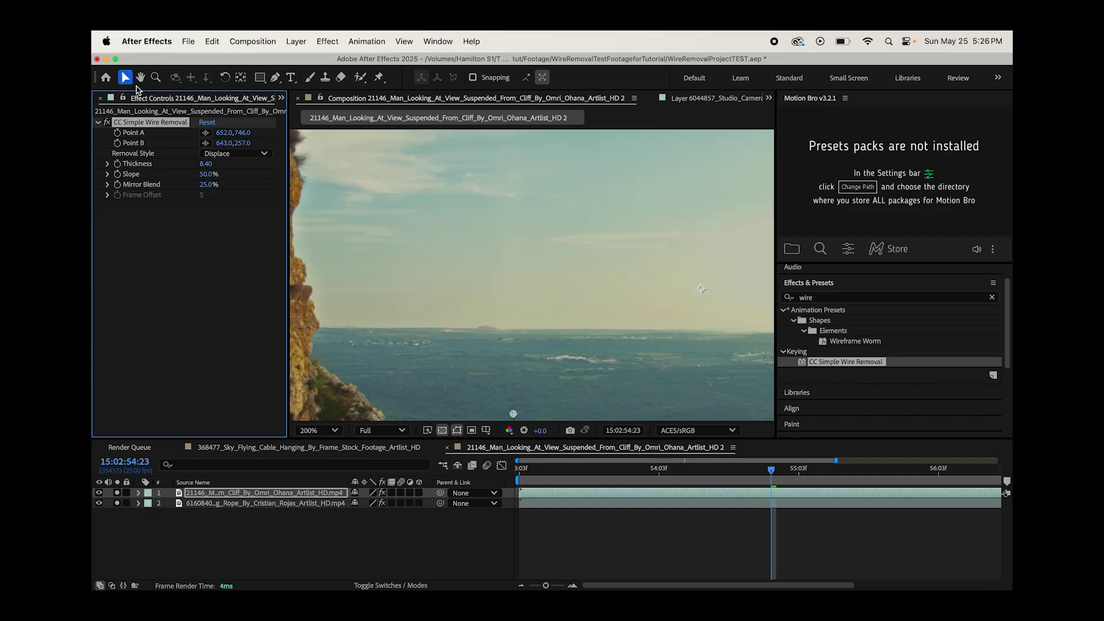
{"action": "key", "text": "period"}
{"action": "left_click_drag", "start_coordinate": [534, 323], "coordinate": [539, 200]}
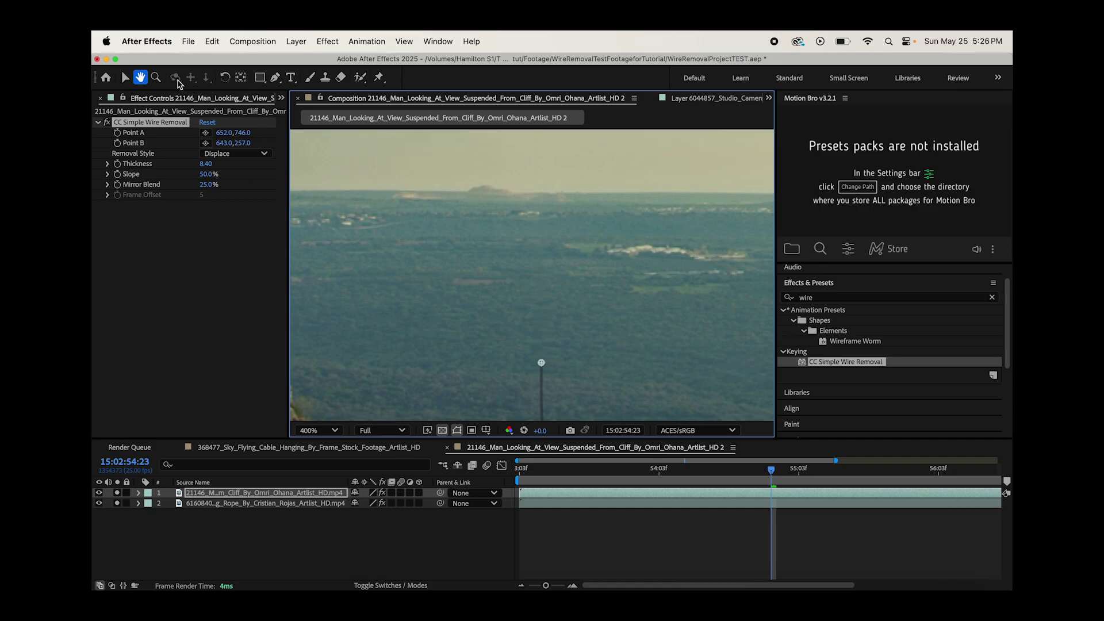
{"action": "left_click", "coordinate": [125, 77]}
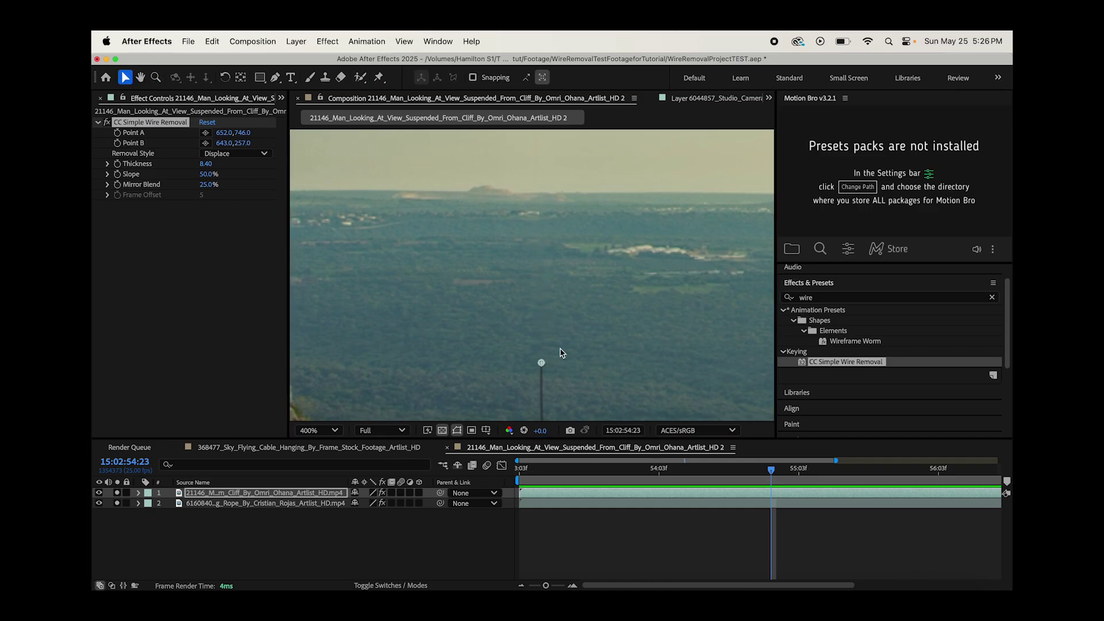
{"action": "left_click", "coordinate": [206, 164]}
{"action": "type", "text": "20.7"}
{"action": "key", "text": "Return"}
{"action": "left_click_drag", "start_coordinate": [206, 164], "coordinate": [138, 211]}
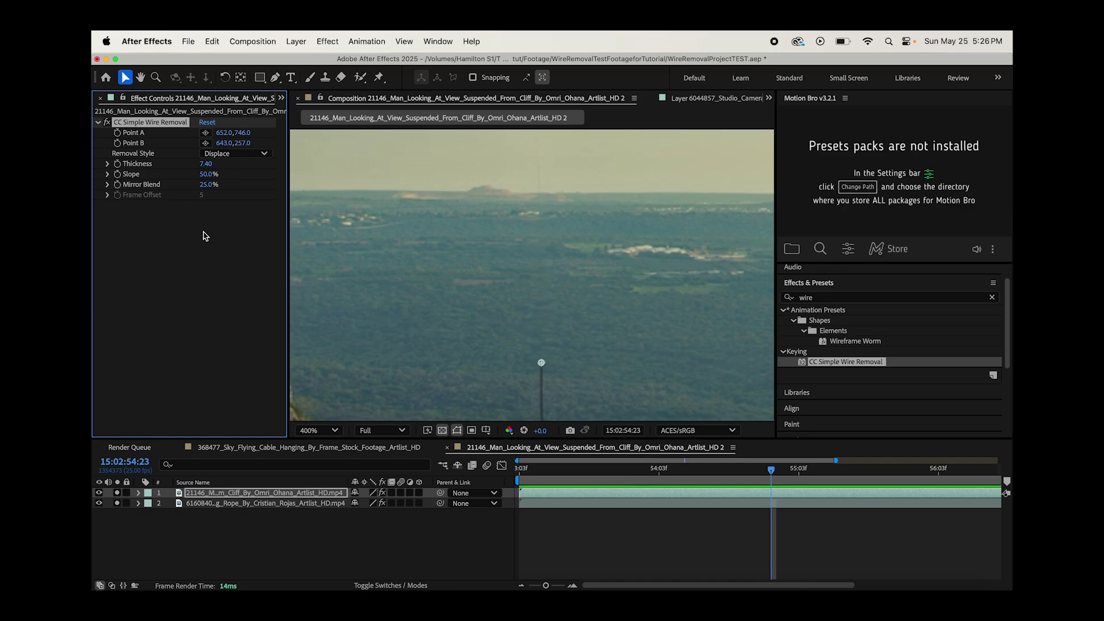
- Raise Slope to 59% so the upper wire disappears, then retry Thickness values of 6 and 8.80
{"action": "left_click_drag", "start_coordinate": [204, 179], "coordinate": [538, 138]}
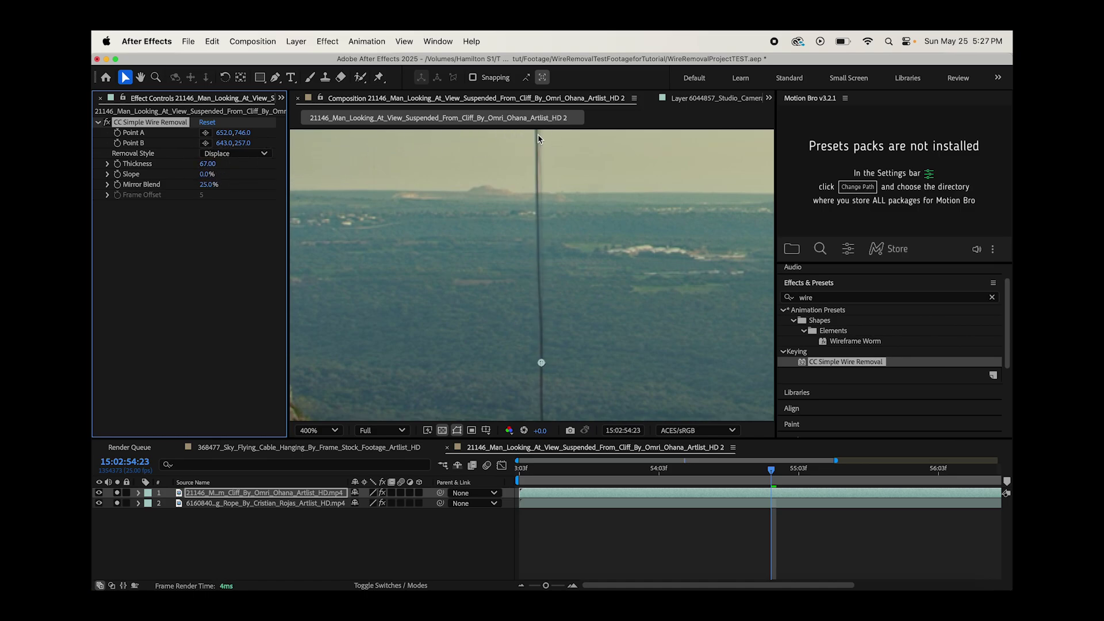
{"action": "left_click_drag", "start_coordinate": [202, 174], "coordinate": [212, 192]}
{"action": "left_click", "coordinate": [217, 167]}
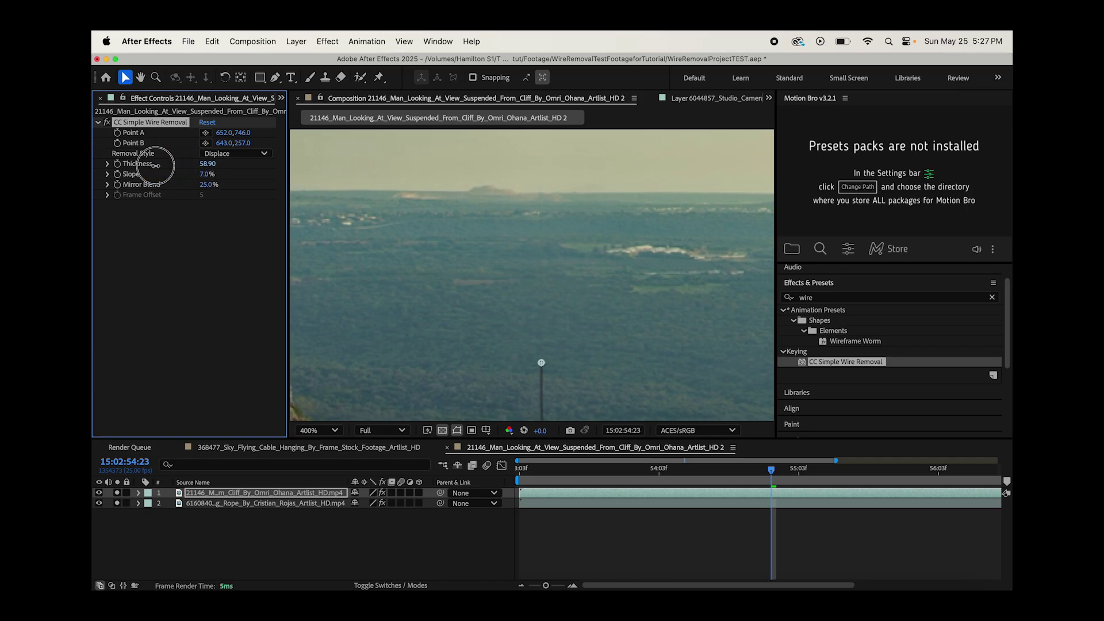
{"action": "type", "text": "6"}
{"action": "key", "text": "Return"}
{"action": "left_click_drag", "start_coordinate": [207, 164], "coordinate": [241, 174]}
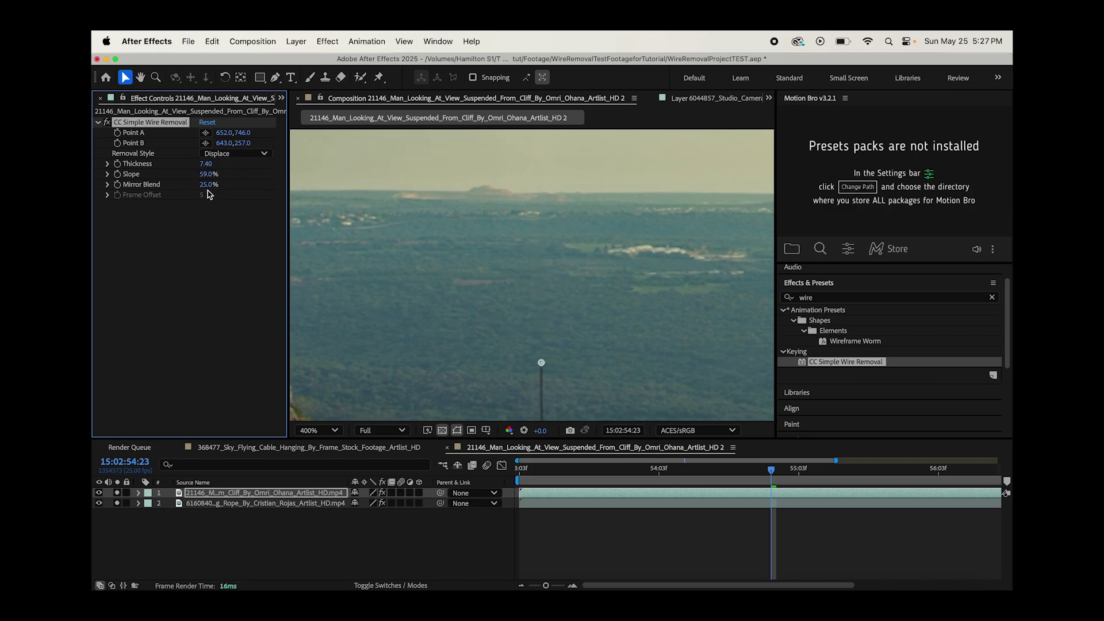
- Compare Mirror Blend at 64%, 39% and 0%, settling on 55%
{"action": "left_click", "coordinate": [206, 184]}
{"action": "left_click_drag", "start_coordinate": [206, 185], "coordinate": [147, 185]}
{"action": "scroll", "coordinate": [472, 290], "scroll_direction": "up", "scroll_amount": 1}
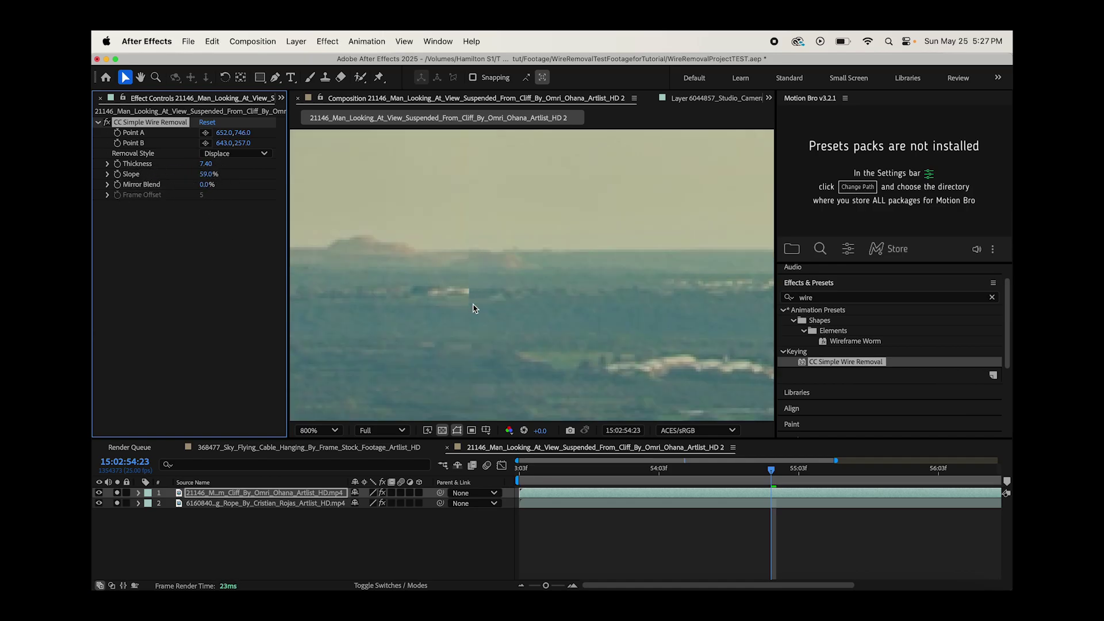
{"action": "left_click_drag", "start_coordinate": [207, 184], "coordinate": [323, 189]}
{"action": "left_click_drag", "start_coordinate": [163, 158], "coordinate": [489, 324]}
{"action": "left_click_drag", "start_coordinate": [203, 185], "coordinate": [238, 187]}
{"action": "scroll", "coordinate": [466, 352], "scroll_direction": "down", "scroll_amount": 4}
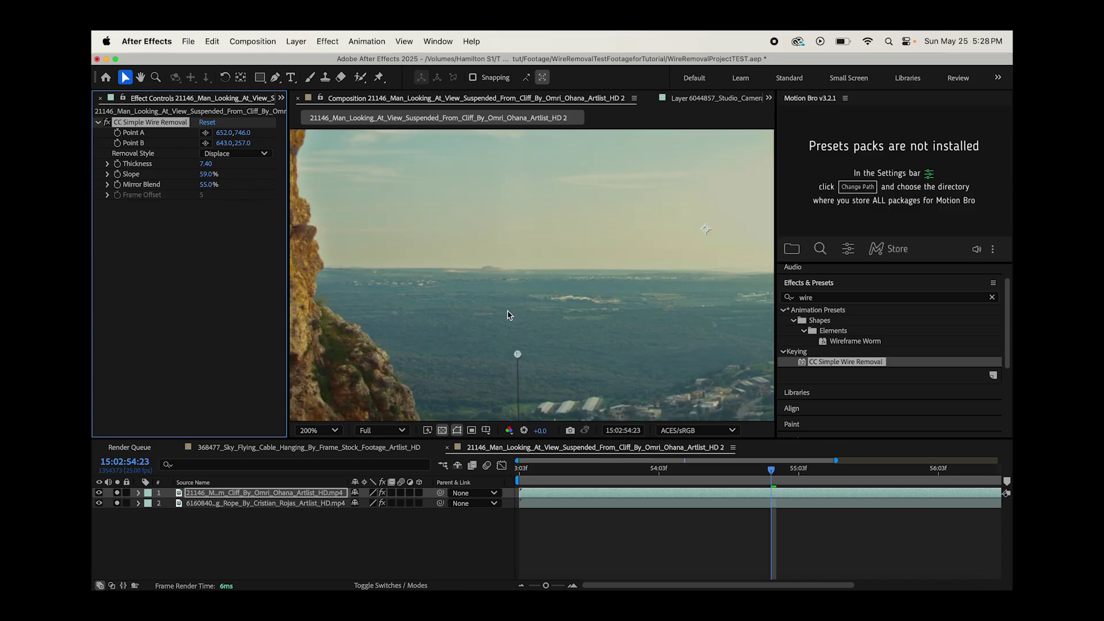
{"action": "left_click", "coordinate": [235, 154]}
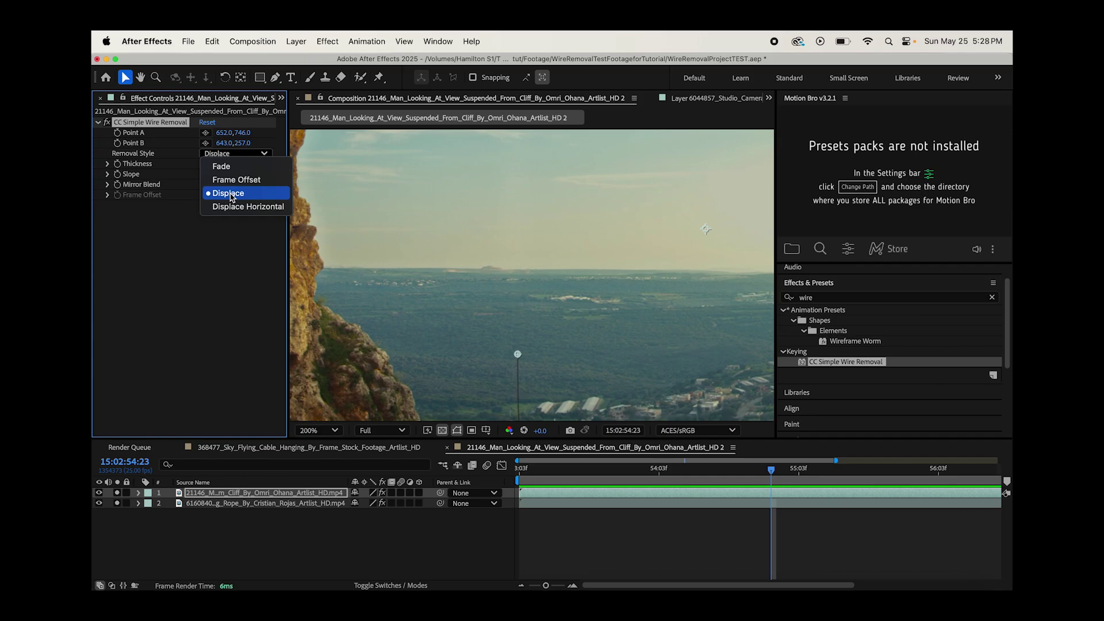
- Try the Fade and horizontal displace removal styles, then settle on Displace
{"action": "left_click", "coordinate": [223, 166]}
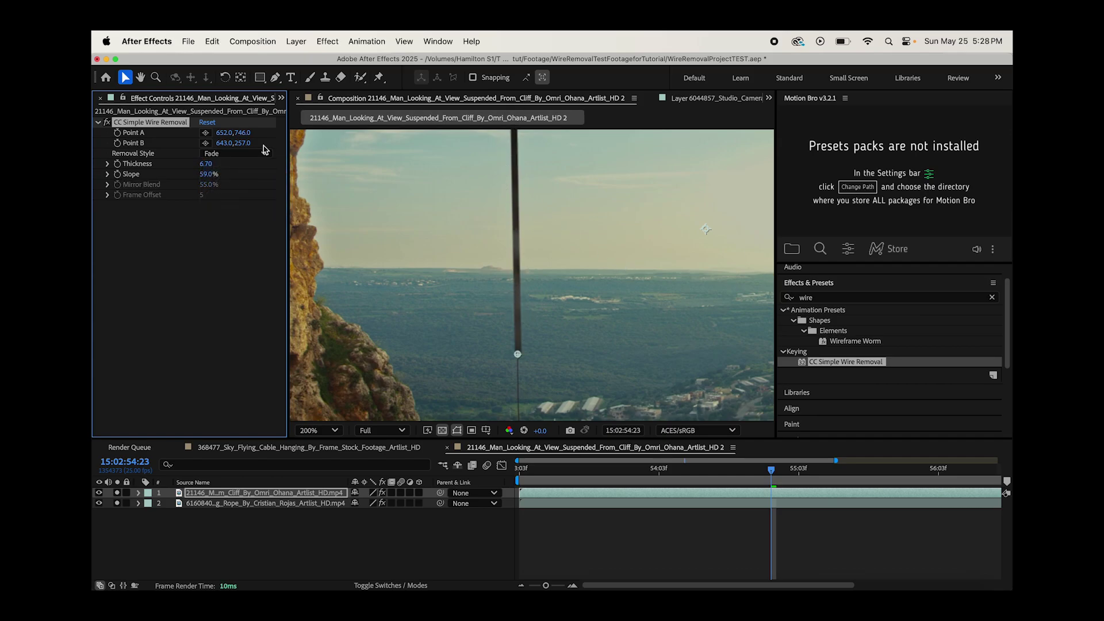
{"action": "left_click", "coordinate": [232, 152]}
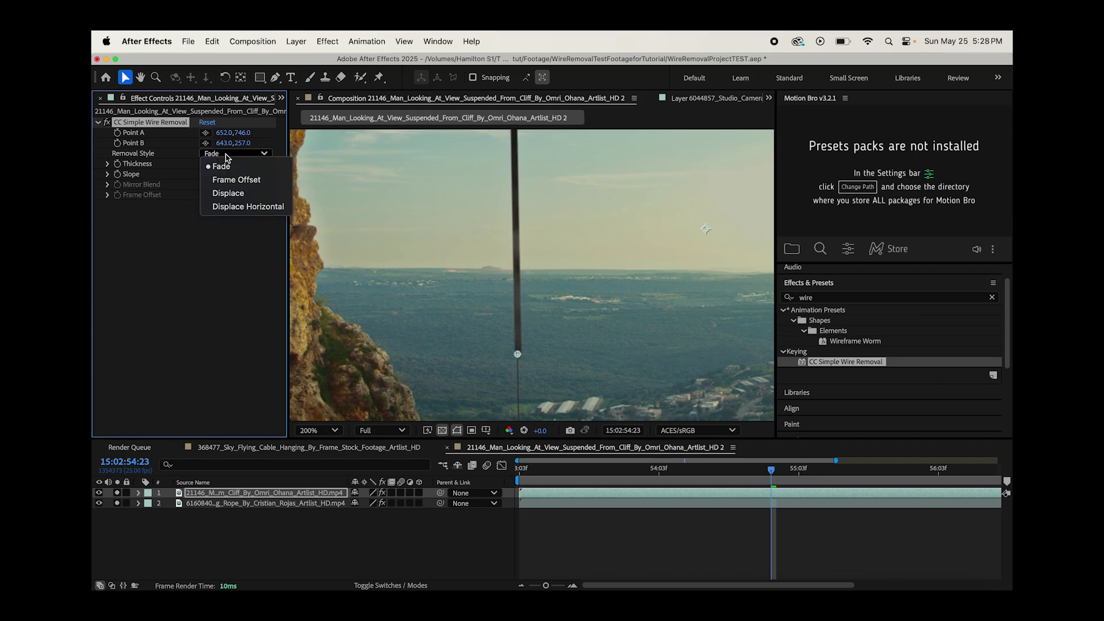
{"action": "left_click", "coordinate": [237, 209]}
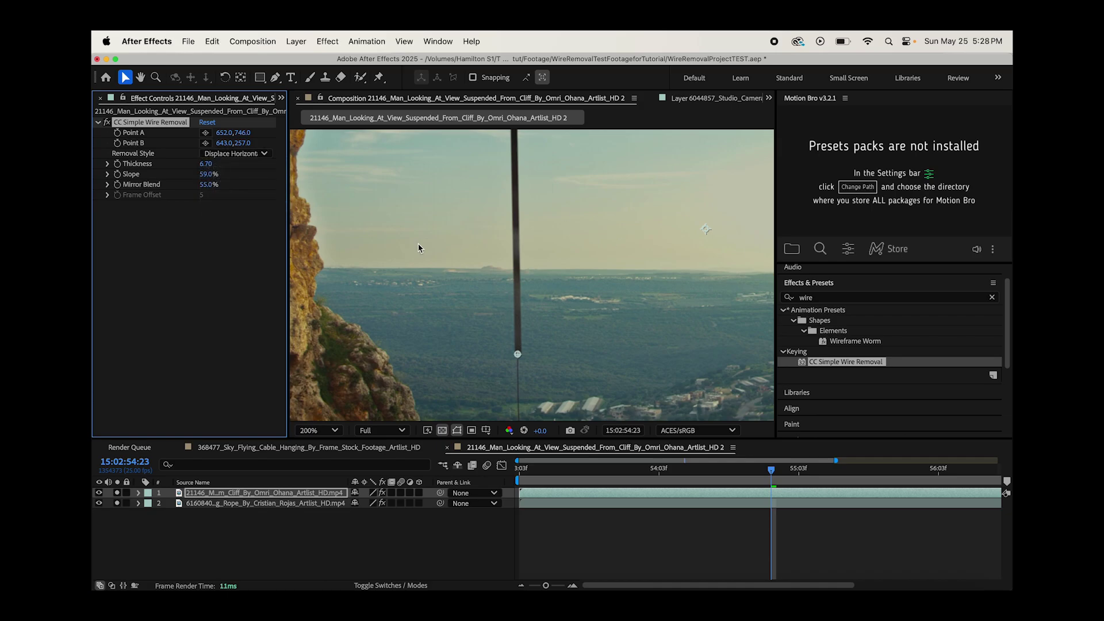
{"action": "left_click", "coordinate": [253, 155]}
{"action": "left_click", "coordinate": [230, 192]}
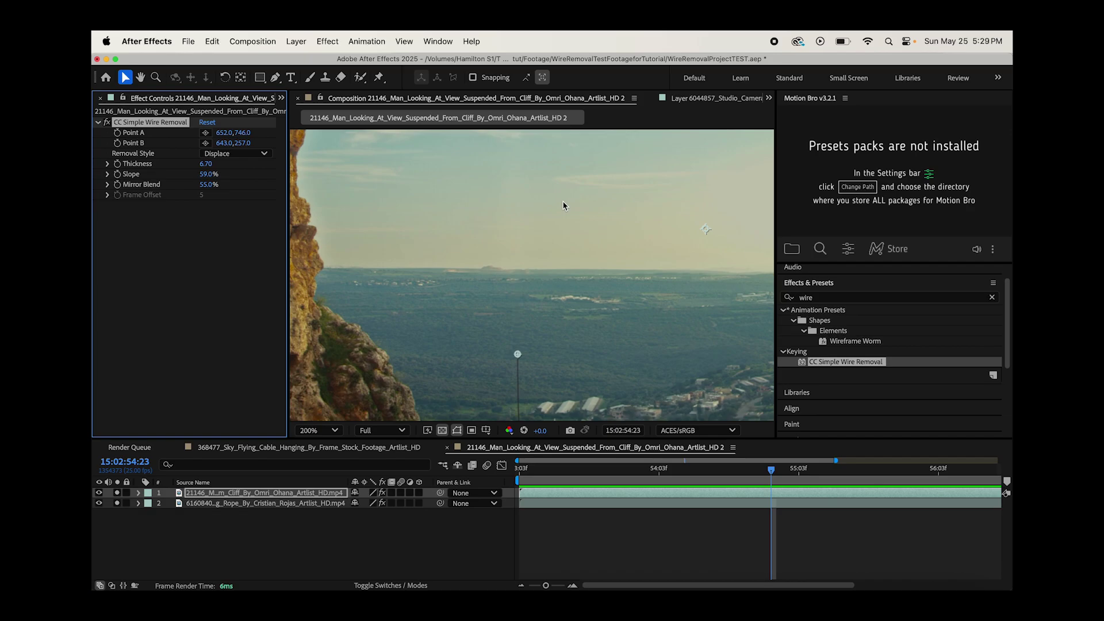
{"action": "left_click", "coordinate": [259, 503]}
- Delete the cliff layer, enable Point A/B keyframing, and go to frame 58:03
{"action": "left_click", "coordinate": [219, 493]}
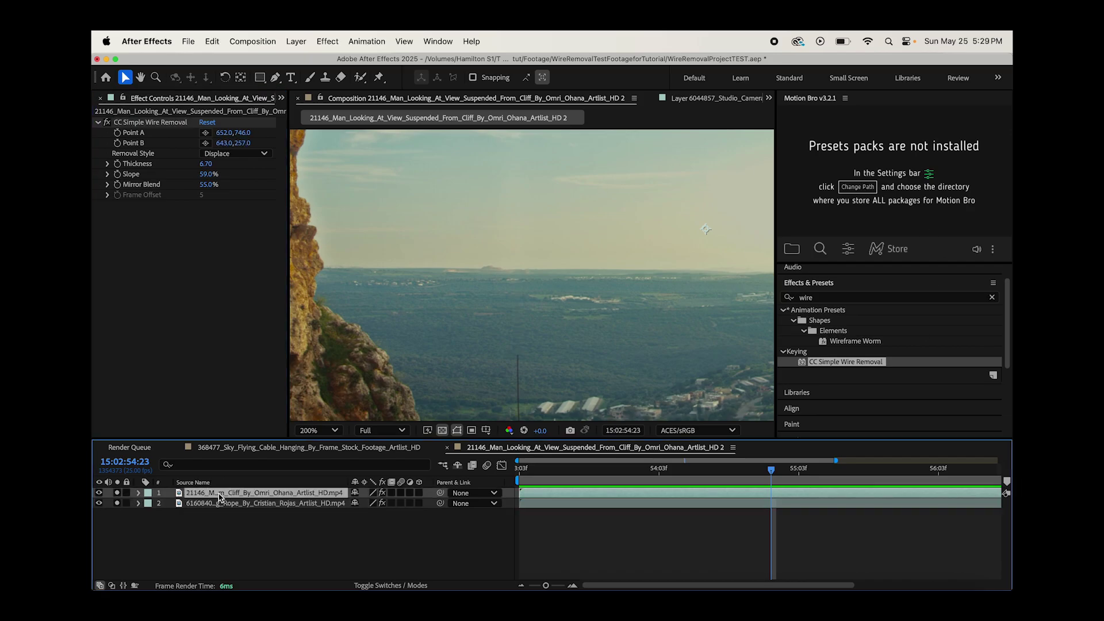
{"action": "key", "text": "Delete"}
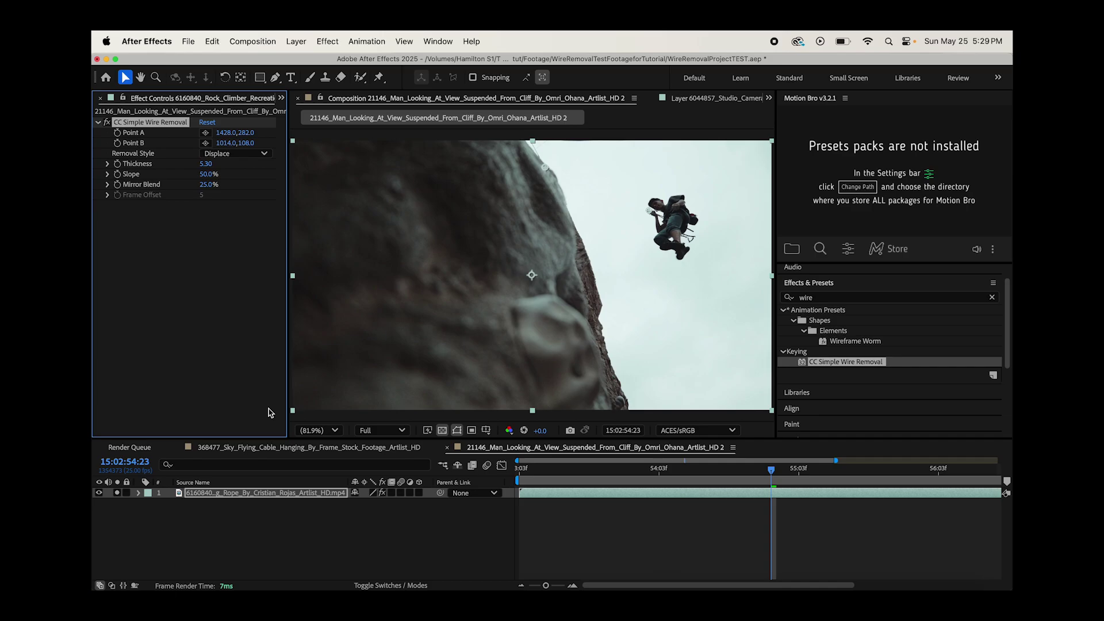
{"action": "left_click", "coordinate": [118, 132]}
{"action": "key", "text": "minus"}
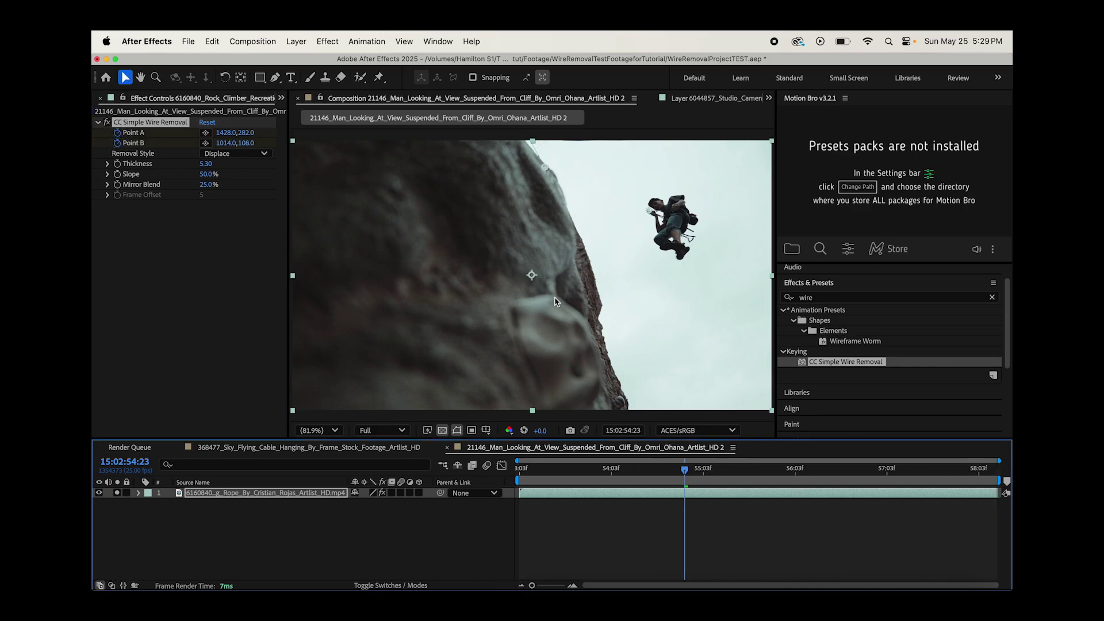
{"action": "left_click", "coordinate": [980, 475]}
- Place Point A at the climber's hand and Point B above the frame edge, with Thickness 7
{"action": "left_click_drag", "start_coordinate": [650, 211], "coordinate": [691, 263]}
{"action": "left_click_drag", "start_coordinate": [546, 169], "coordinate": [541, 141]}
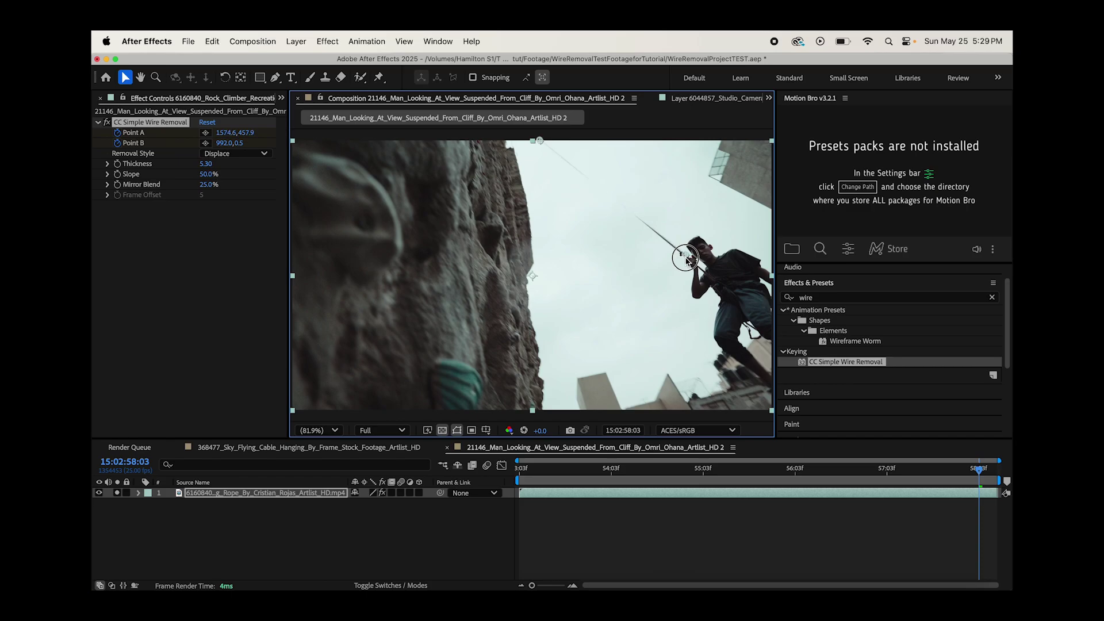
{"action": "left_click_drag", "start_coordinate": [685, 259], "coordinate": [686, 259]}
{"action": "left_click_drag", "start_coordinate": [540, 140], "coordinate": [539, 138]}
{"action": "left_click_drag", "start_coordinate": [686, 259], "coordinate": [688, 261]}
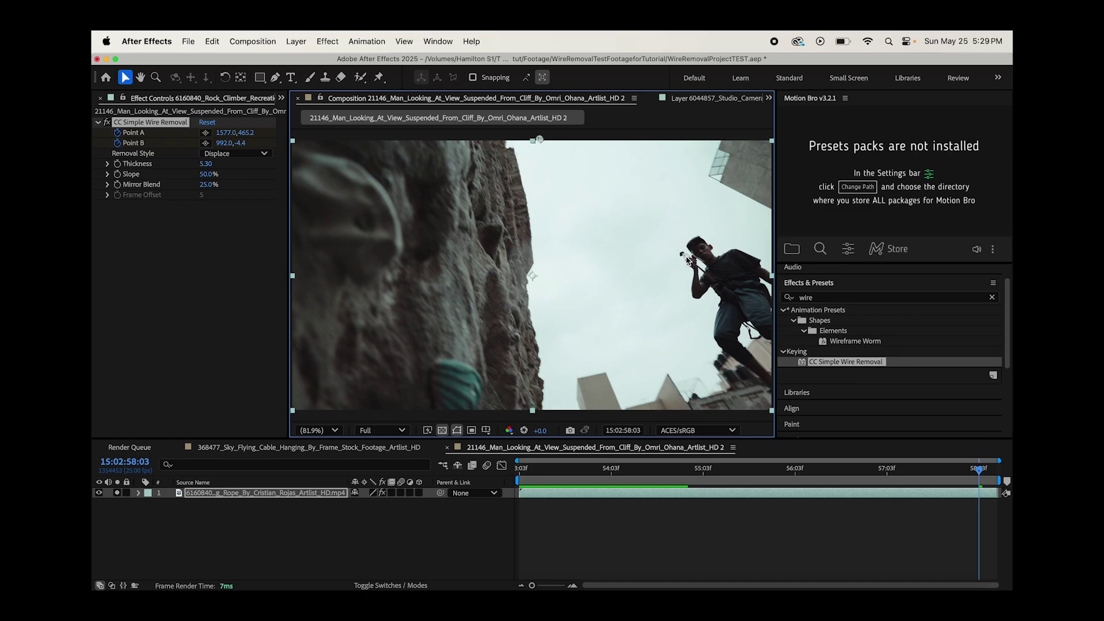
{"action": "scroll", "coordinate": [526, 239], "scroll_direction": "up", "scroll_amount": 1}
{"action": "left_click_drag", "start_coordinate": [526, 239], "coordinate": [405, 271]}
{"action": "left_click", "coordinate": [205, 164]}
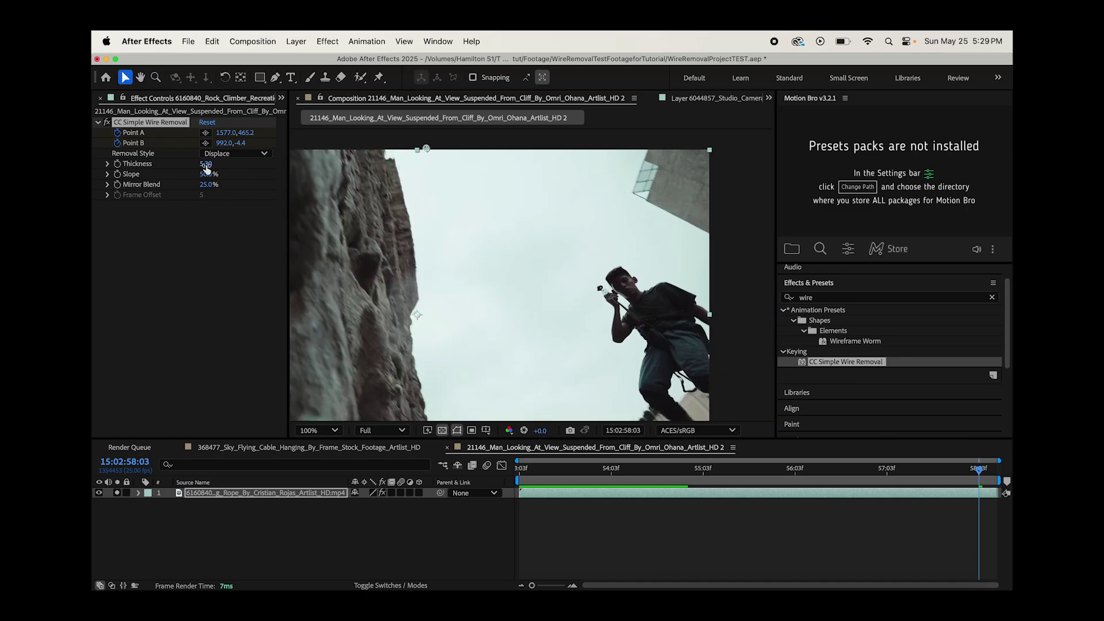
{"action": "type", "text": "7"}
{"action": "key", "text": "Return"}
- Reveal the wire removal properties and keyframe Points A and B onto the rope at 56:13
{"action": "left_click", "coordinate": [138, 492]}
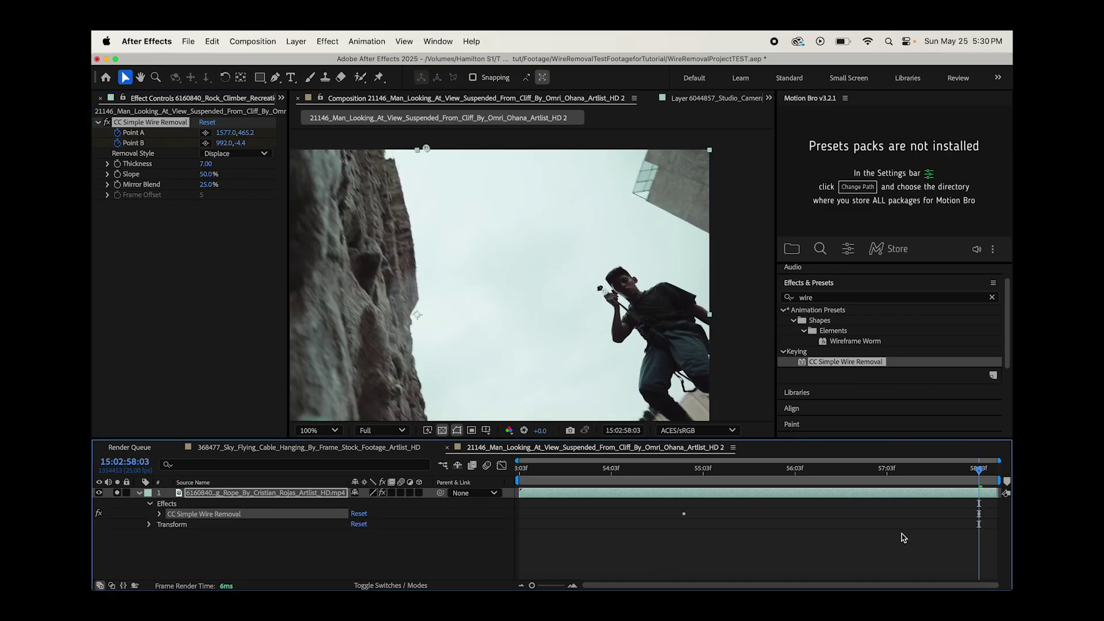
{"action": "left_click", "coordinate": [159, 513]}
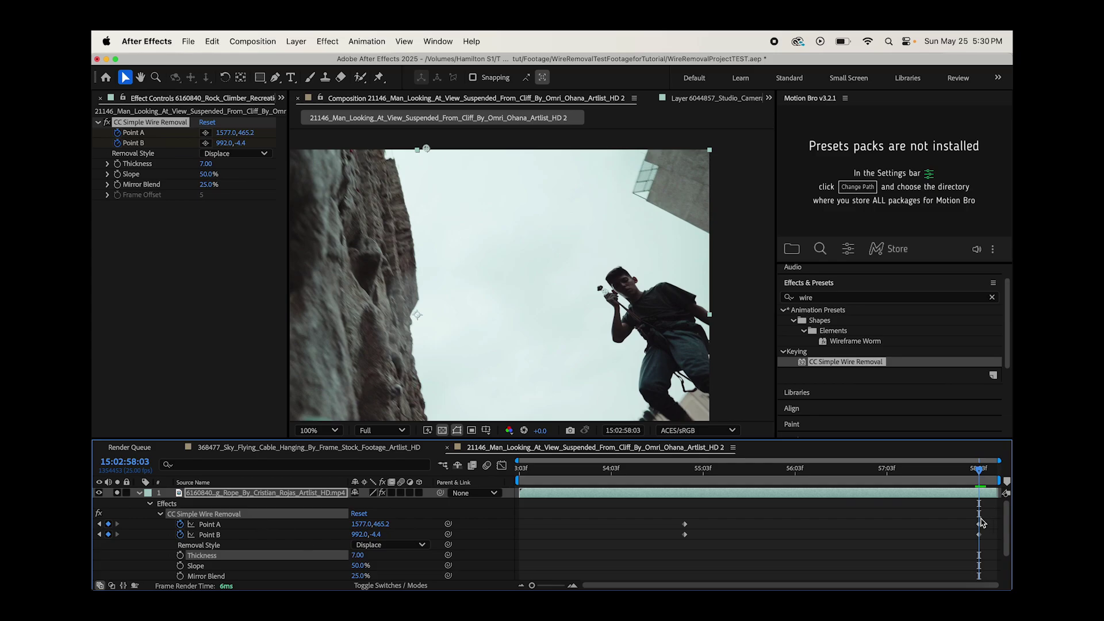
{"action": "left_click", "coordinate": [832, 475]}
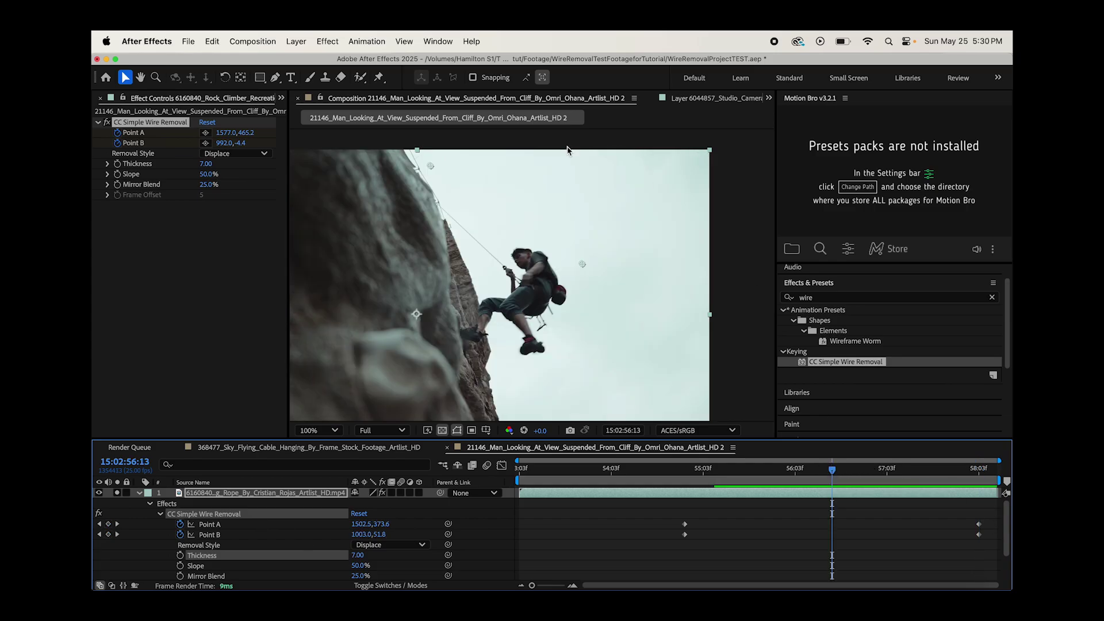
{"action": "left_click_drag", "start_coordinate": [604, 291], "coordinate": [508, 270]}
{"action": "left_click_drag", "start_coordinate": [430, 166], "coordinate": [438, 205]}
- At 53:23, place Point B and Point A on the rope, zooming to 400%
{"action": "key", "text": "Page_Up"}
{"action": "left_click_drag", "start_coordinate": [433, 184], "coordinate": [450, 204]}
{"action": "left_click_drag", "start_coordinate": [557, 239], "coordinate": [498, 241]}
{"action": "key", "text": "period"}
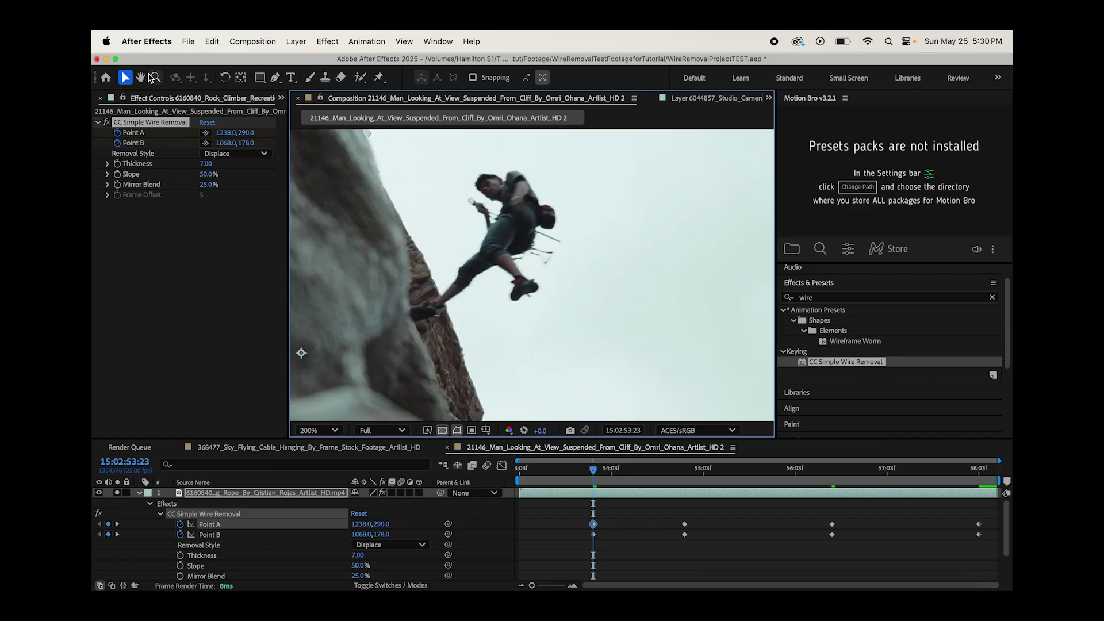
{"action": "left_click_drag", "start_coordinate": [471, 200], "coordinate": [469, 200]}
{"action": "key", "text": "period"}
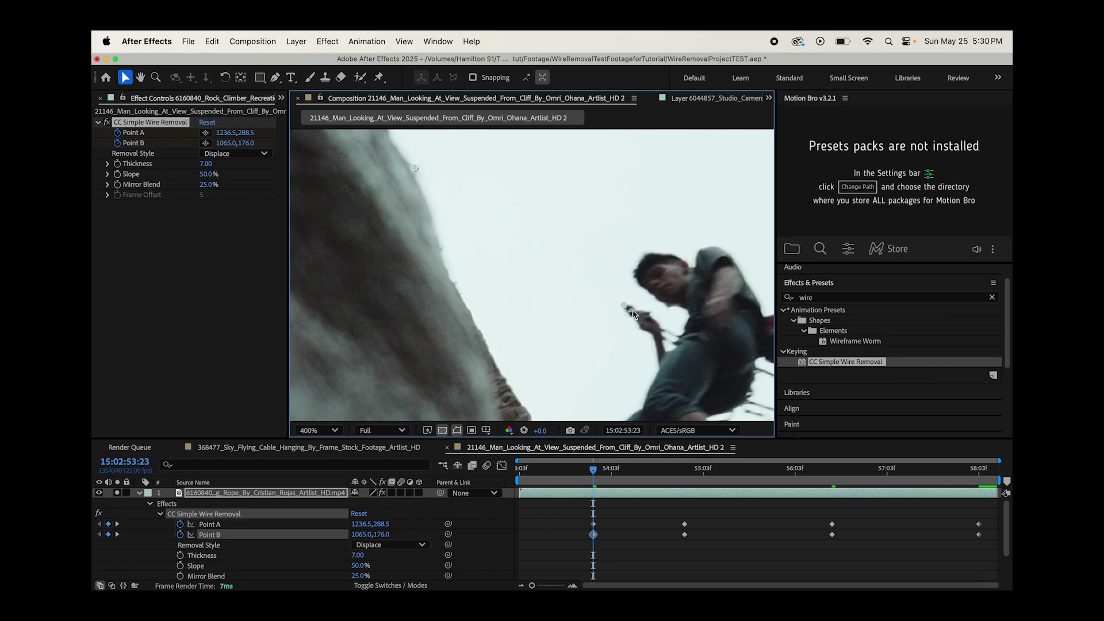
- Refine Point A to 1168.0, 309.5 until the rope disappears, and nudge Point B
{"action": "left_click", "coordinate": [617, 305]}
{"action": "left_click_drag", "start_coordinate": [628, 308], "coordinate": [611, 296]}
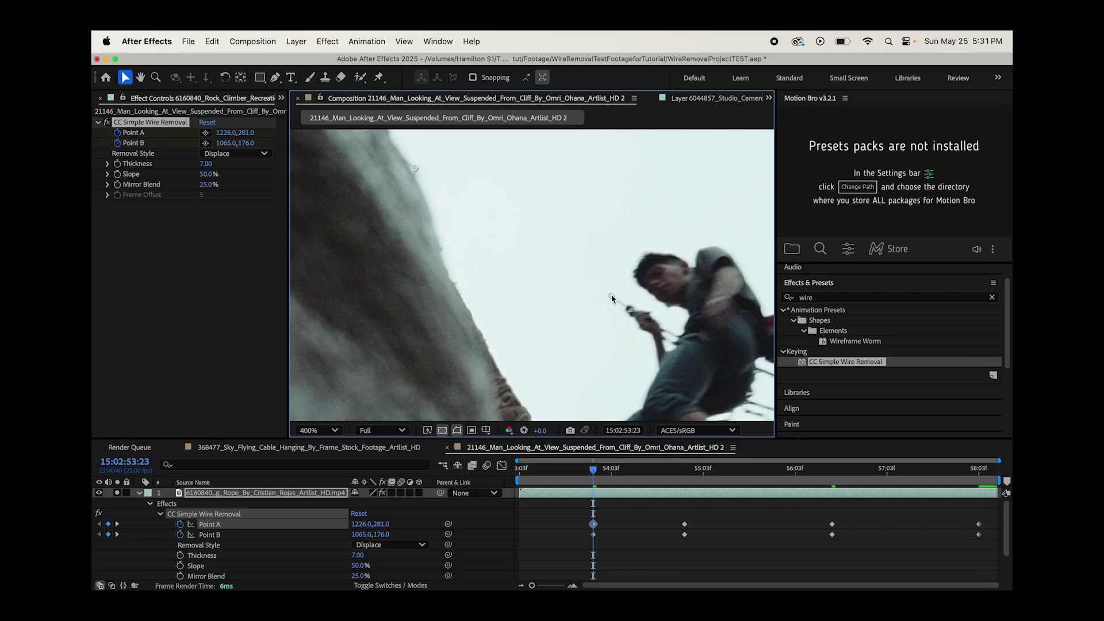
{"action": "left_click_drag", "start_coordinate": [611, 297], "coordinate": [632, 314]}
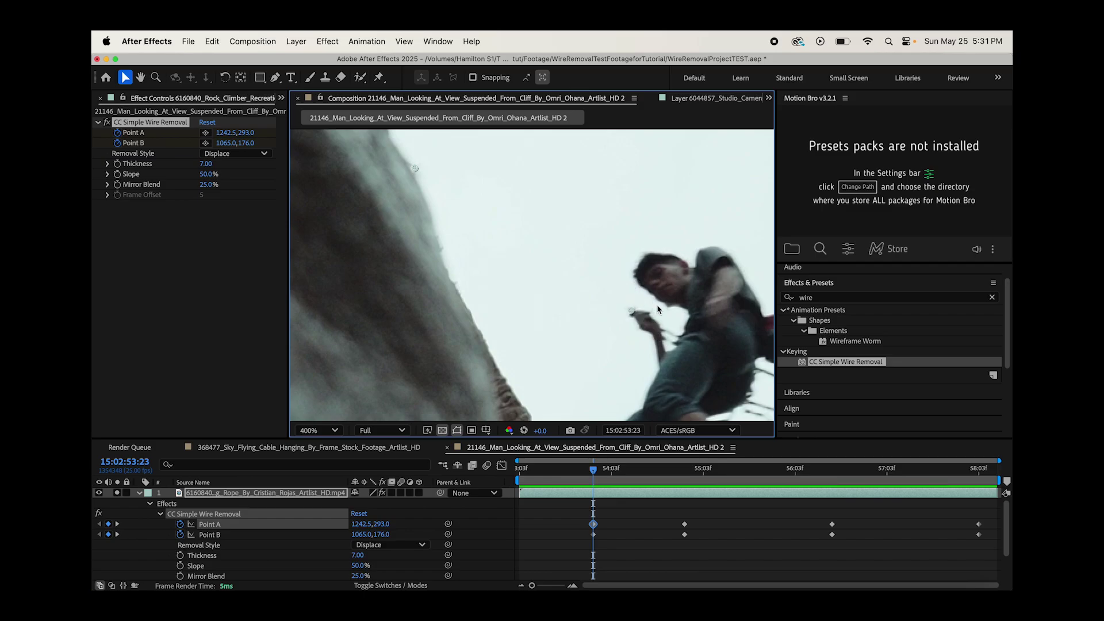
{"action": "left_click_drag", "start_coordinate": [631, 311], "coordinate": [627, 310]}
{"action": "left_click_drag", "start_coordinate": [628, 308], "coordinate": [701, 280]}
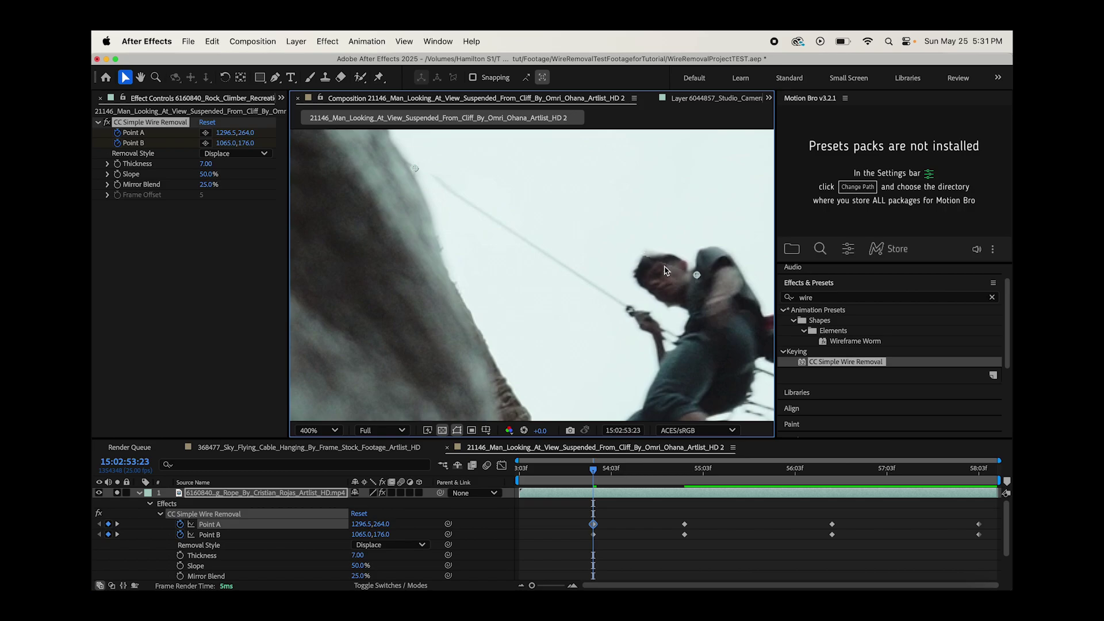
{"action": "left_click_drag", "start_coordinate": [697, 276], "coordinate": [643, 255]}
{"action": "left_click_drag", "start_coordinate": [640, 255], "coordinate": [696, 276]}
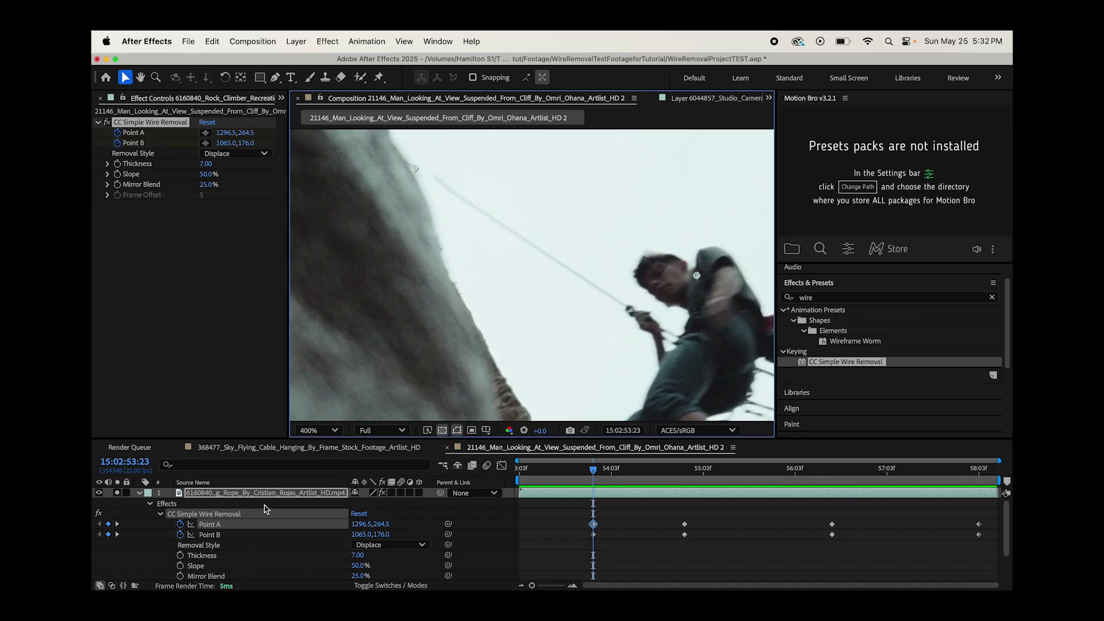
{"action": "left_click_drag", "start_coordinate": [698, 277], "coordinate": [760, 369]}
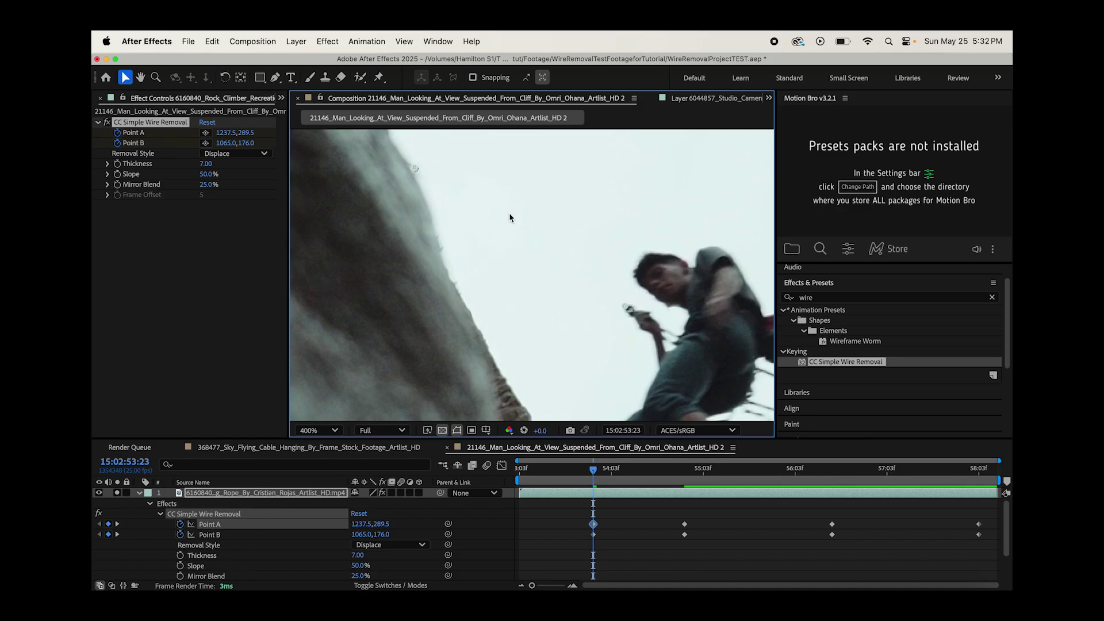
{"action": "left_click_drag", "start_coordinate": [415, 171], "coordinate": [412, 165]}
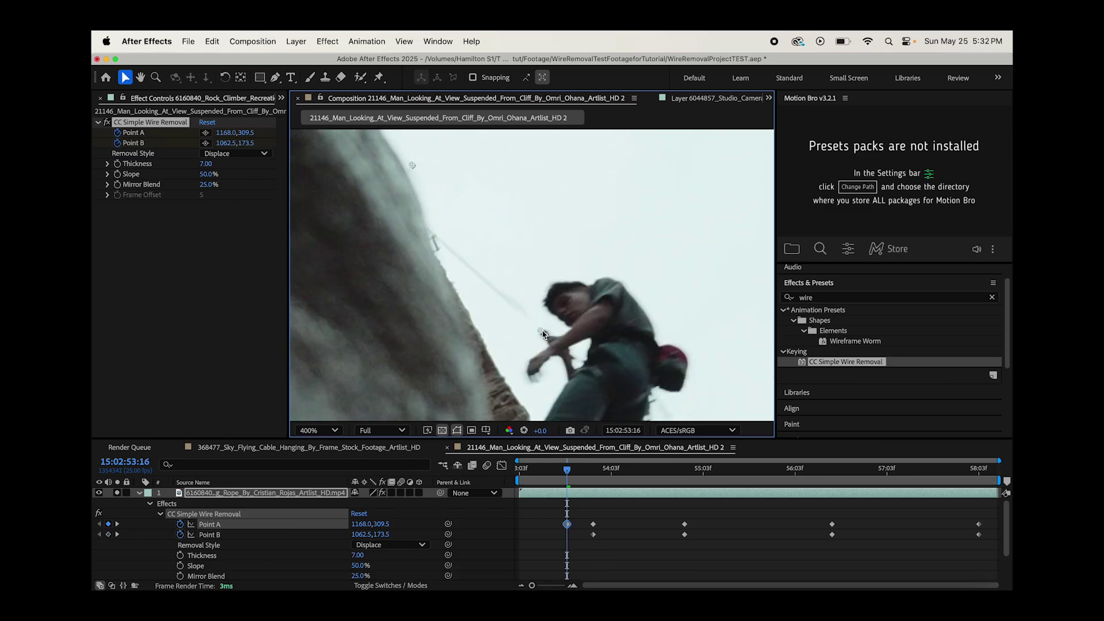
- At an earlier frame, realign Point A at the hand and Point B up the rope
{"action": "left_click_drag", "start_coordinate": [412, 165], "coordinate": [432, 233]}
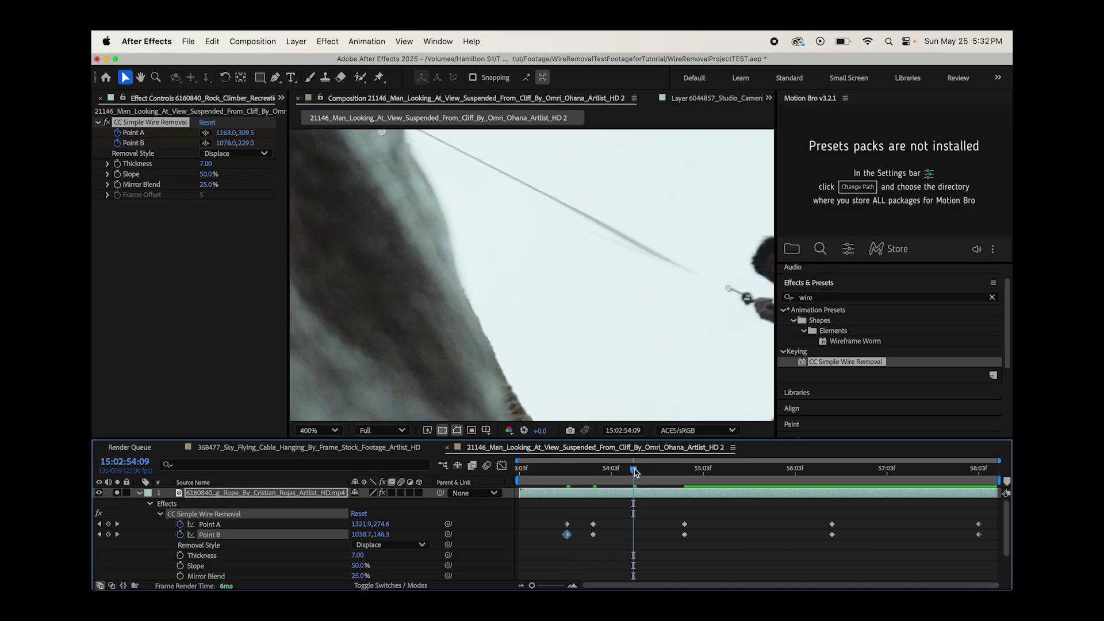
{"action": "left_click_drag", "start_coordinate": [631, 284], "coordinate": [639, 285]}
{"action": "left_click_drag", "start_coordinate": [458, 207], "coordinate": [467, 202]}
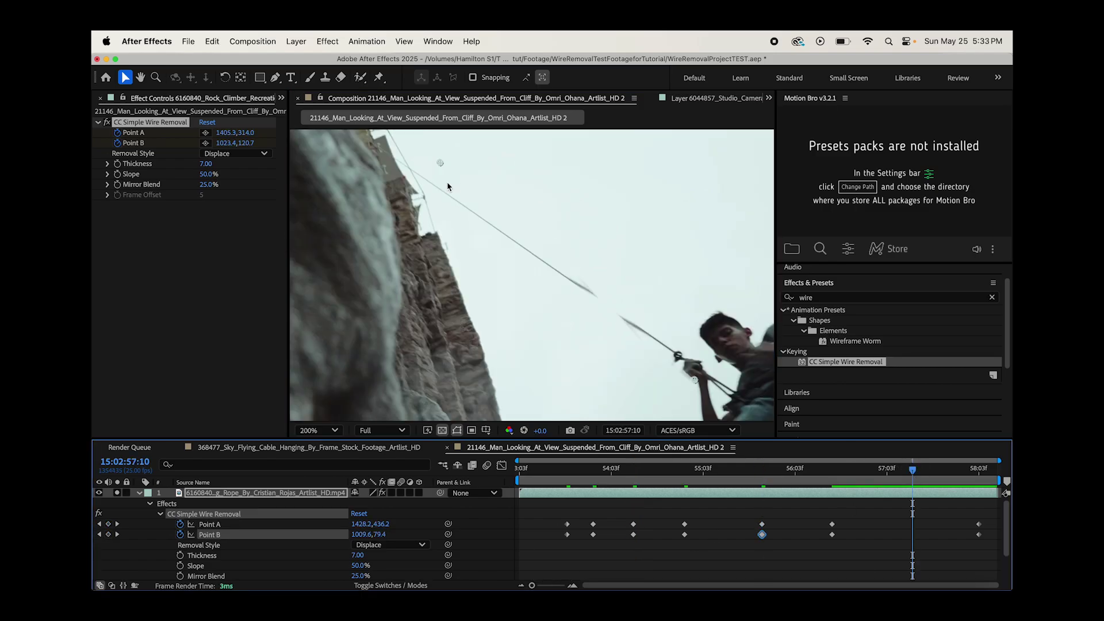
{"action": "left_click_drag", "start_coordinate": [440, 163], "coordinate": [386, 151]}
{"action": "left_click_drag", "start_coordinate": [695, 380], "coordinate": [674, 352]}
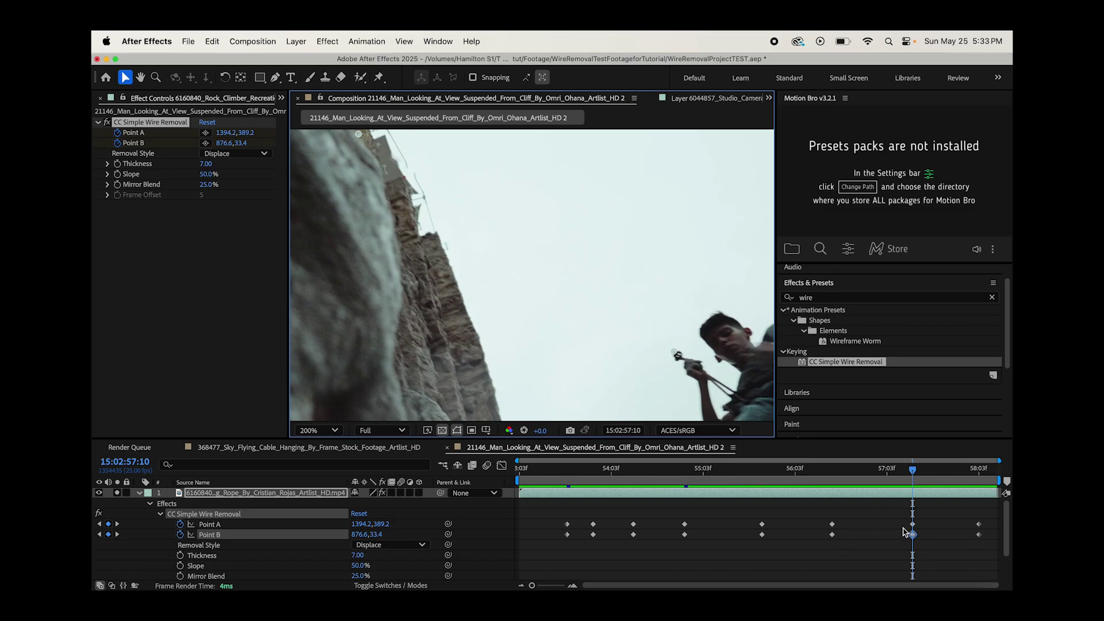
{"action": "key", "text": "Page_Down"}
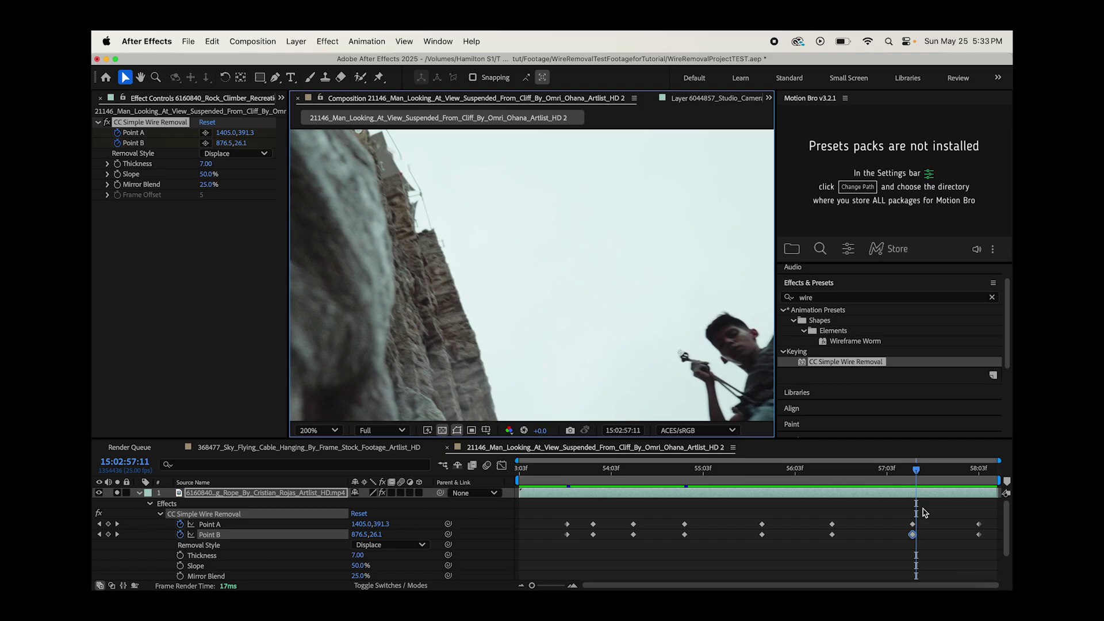
- Keyframe Points A and B along the rope at around 55:09, 56:03 and 57:00, ending at 54:04
{"action": "left_click_drag", "start_coordinate": [541, 468], "coordinate": [725, 445]}
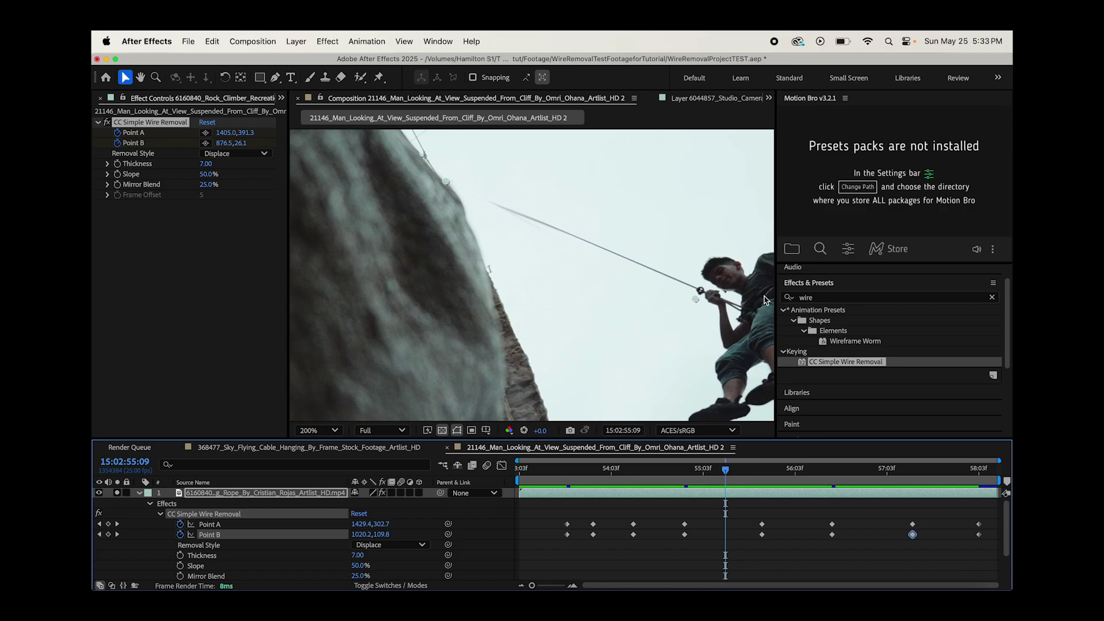
{"action": "left_click_drag", "start_coordinate": [695, 305], "coordinate": [699, 295]}
{"action": "left_click_drag", "start_coordinate": [446, 182], "coordinate": [447, 183]}
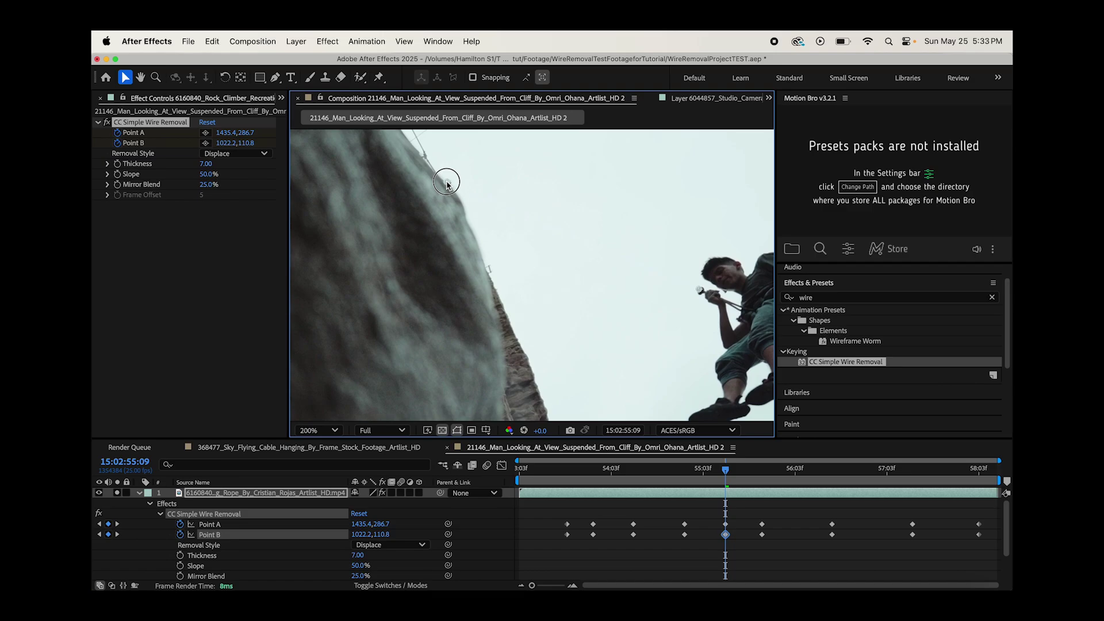
{"action": "left_click", "coordinate": [796, 476]}
{"action": "left_click_drag", "start_coordinate": [639, 332], "coordinate": [642, 329]}
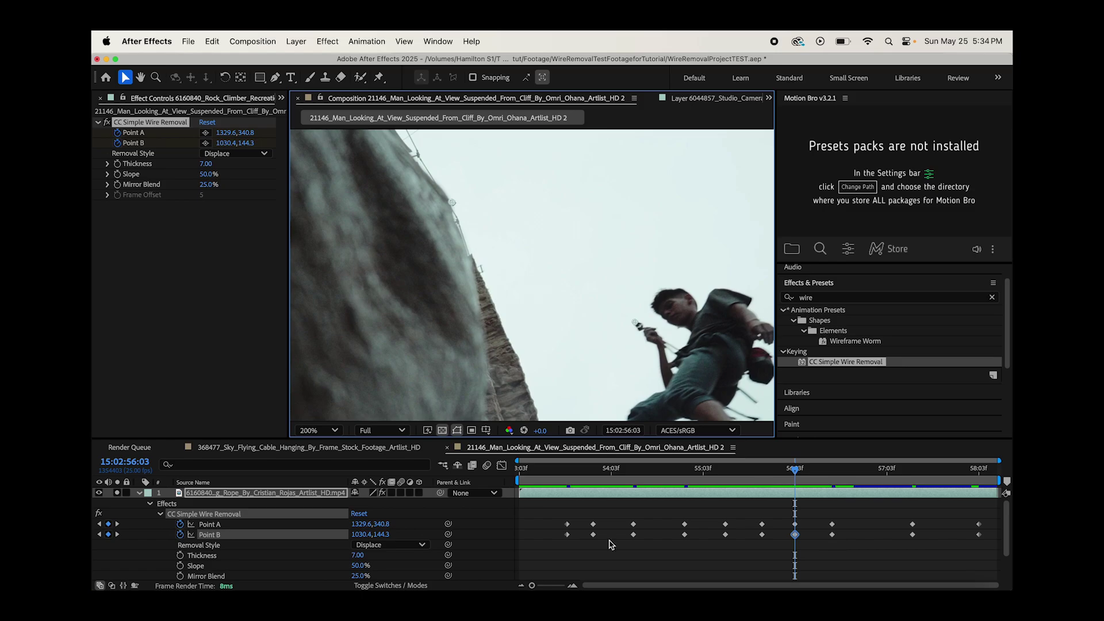
{"action": "left_click", "coordinate": [876, 477]}
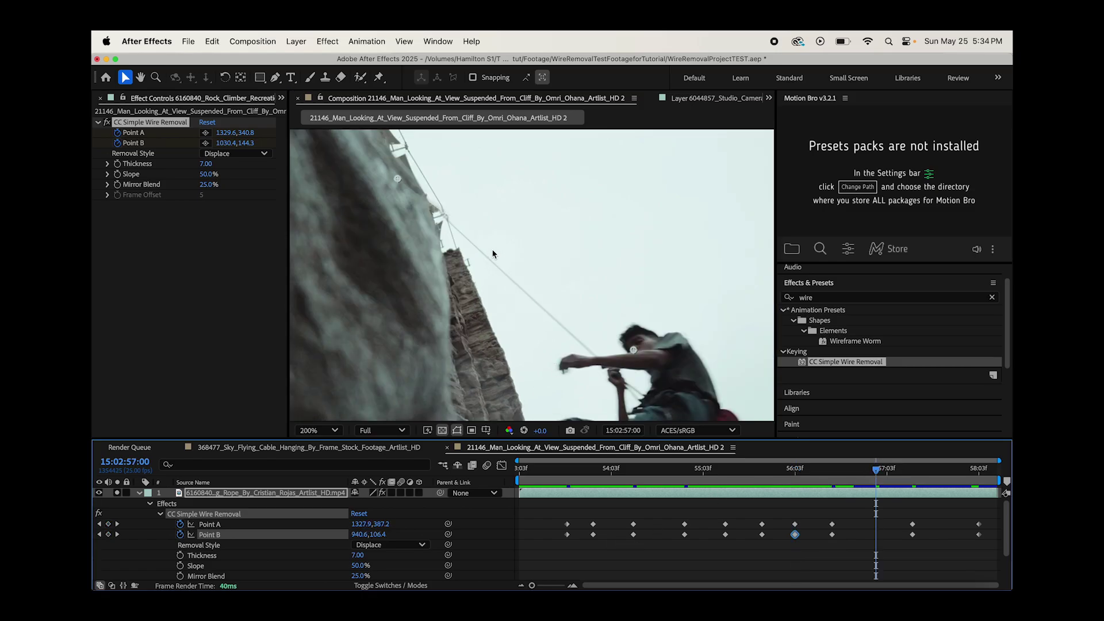
{"action": "left_click_drag", "start_coordinate": [631, 350], "coordinate": [594, 355]}
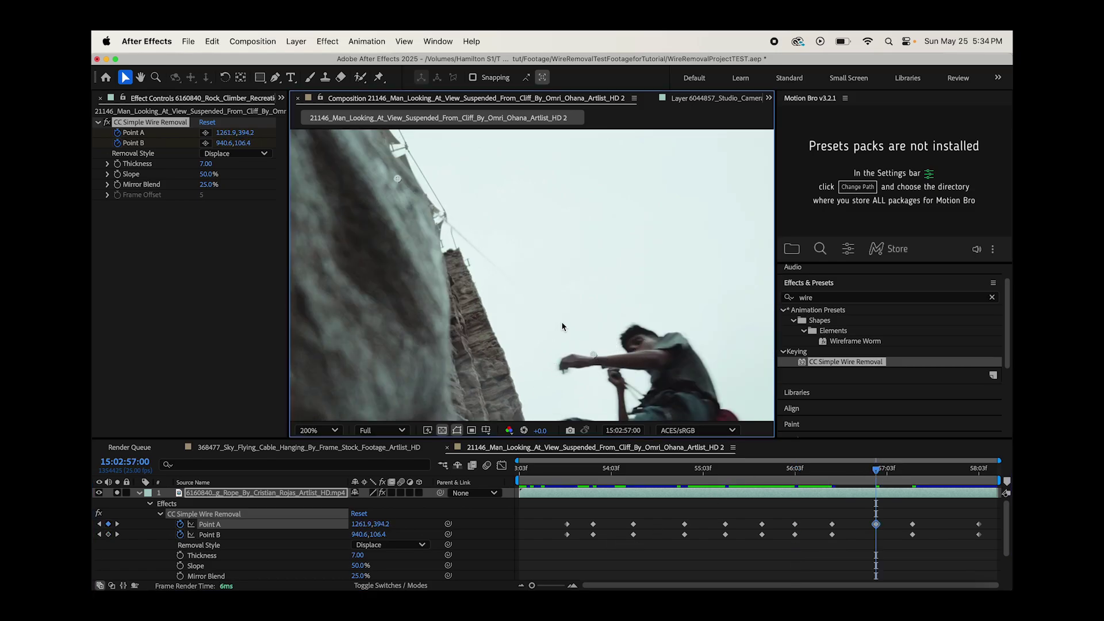
{"action": "left_click_drag", "start_coordinate": [401, 180], "coordinate": [441, 218]}
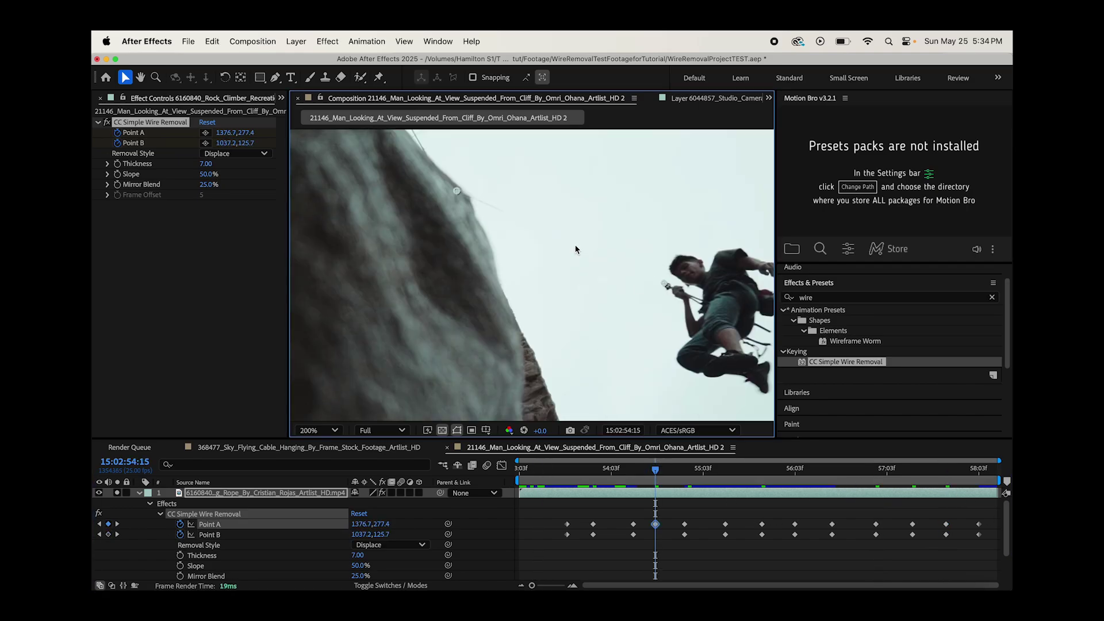
{"action": "left_click_drag", "start_coordinate": [690, 282], "coordinate": [704, 287]}
{"action": "left_click", "coordinate": [615, 476]}
- Realign Point B and Point A with the rope at frames 55:14 and 55:24
{"action": "left_click_drag", "start_coordinate": [473, 208], "coordinate": [468, 210]}
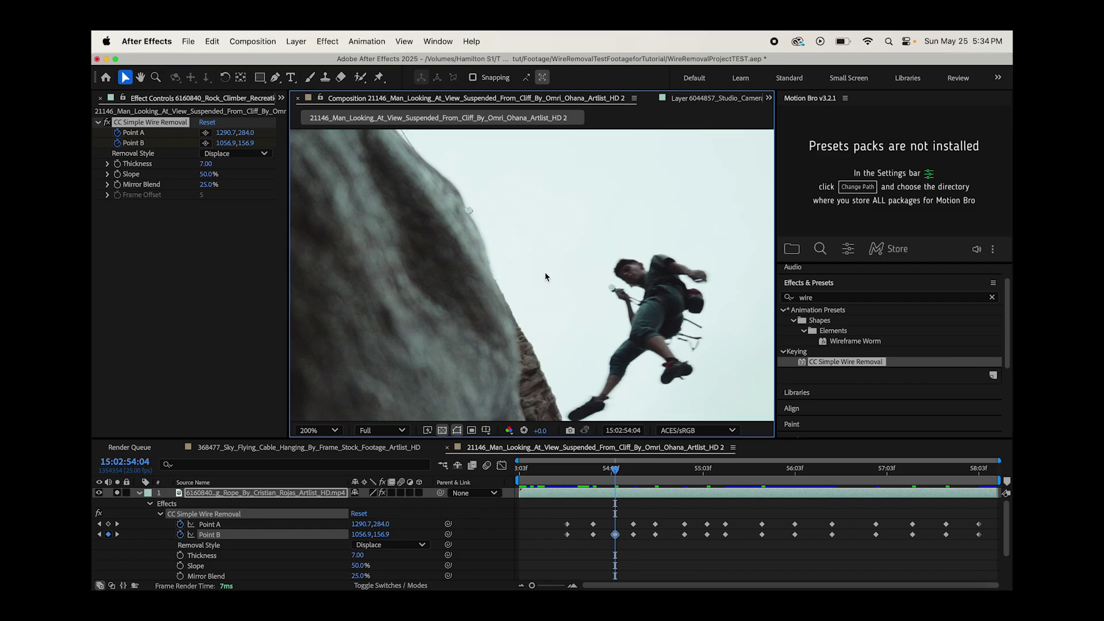
{"action": "left_click", "coordinate": [615, 470]}
{"action": "left_click", "coordinate": [743, 474]}
{"action": "left_click_drag", "start_coordinate": [448, 184], "coordinate": [451, 187]}
{"action": "left_click_drag", "start_coordinate": [692, 300], "coordinate": [658, 314]}
{"action": "left_click", "coordinate": [780, 470]}
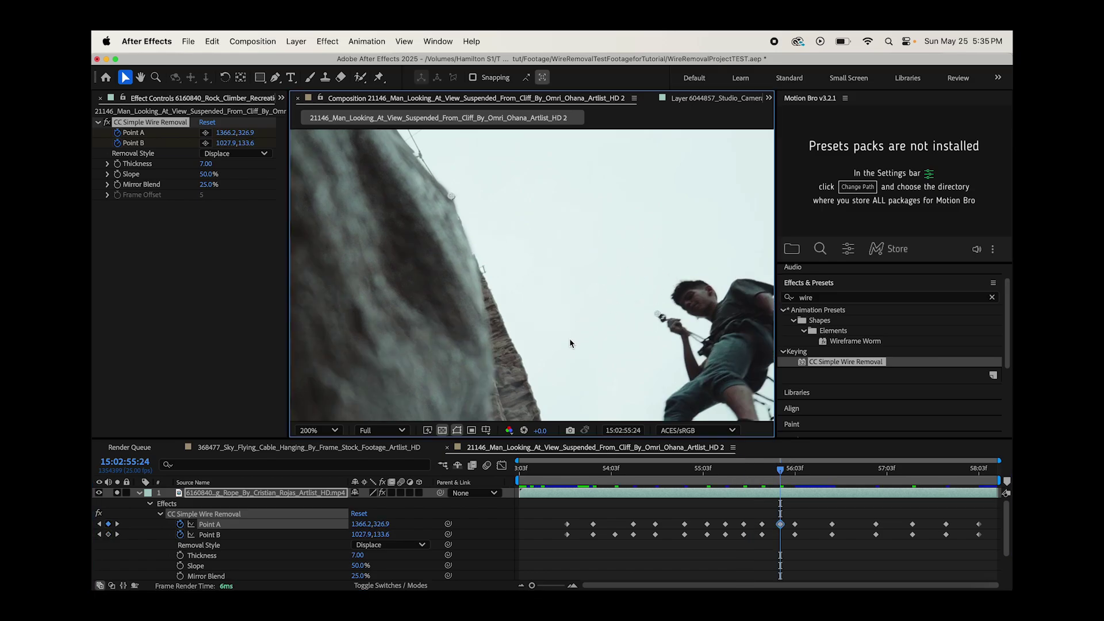
{"action": "left_click_drag", "start_coordinate": [659, 313], "coordinate": [657, 313]}
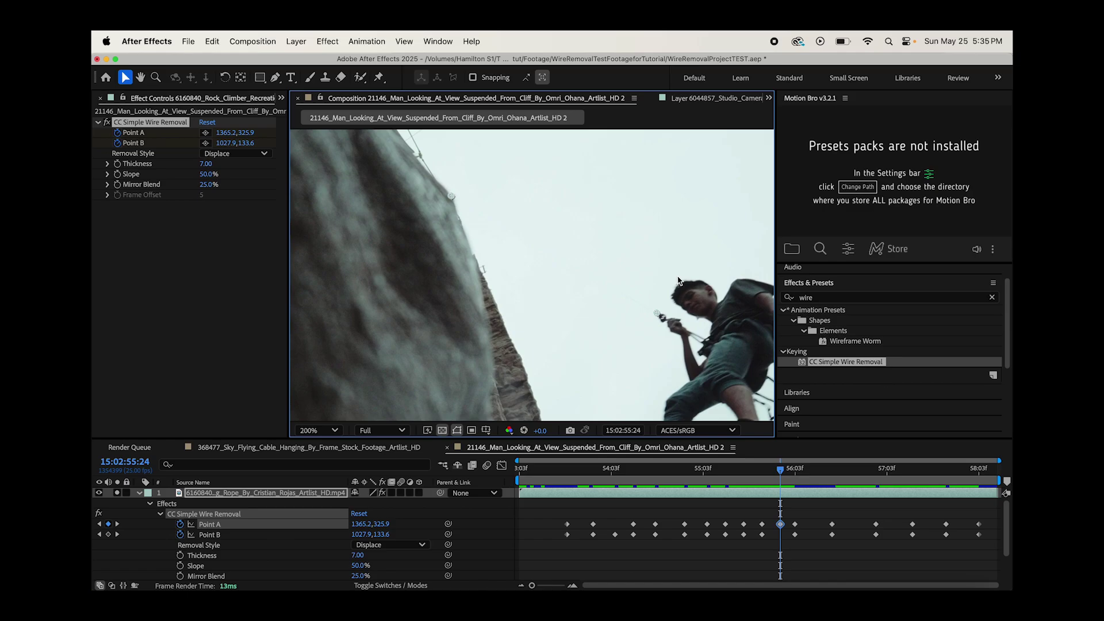
- Step through later frames, keyframing both wire points on the rope, ending with Point A at 1403.3, 278.0
{"action": "key", "text": "Page_Down"}
{"action": "key", "text": "Page_Down"}
{"action": "key", "text": "Page_Down"}
{"action": "key", "text": "Page_Down"}
{"action": "left_click_drag", "start_coordinate": [658, 313], "coordinate": [569, 353]}
{"action": "key", "text": "Page_Down"}
{"action": "key", "text": "Page_Down"}
{"action": "key", "text": "Page_Down"}
{"action": "key", "text": "Page_Down"}
{"action": "key", "text": "Page_Down"}
{"action": "key", "text": "Page_Down"}
{"action": "key", "text": "Page_Down"}
{"action": "key", "text": "Page_Down"}
{"action": "key", "text": "Page_Down"}
{"action": "key", "text": "Page_Down"}
{"action": "key", "text": "Page_Down"}
{"action": "key", "text": "Page_Down"}
{"action": "left_click_drag", "start_coordinate": [451, 196], "coordinate": [449, 228]}
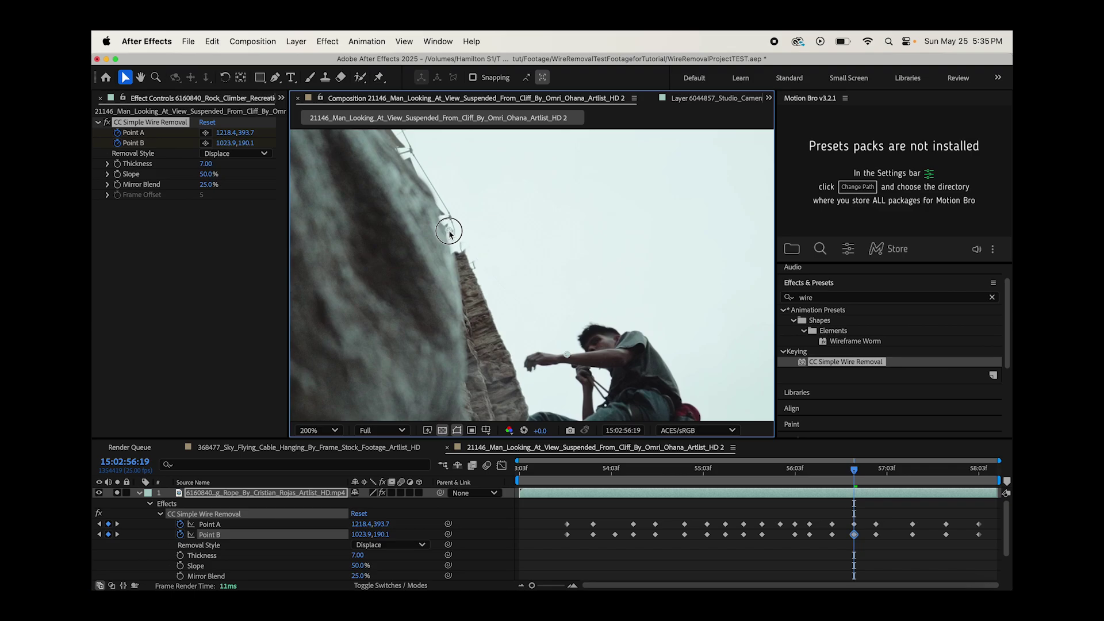
{"action": "key", "text": "Page_Down"}
{"action": "key", "text": "Page_Down"}
{"action": "key", "text": "Page_Down"}
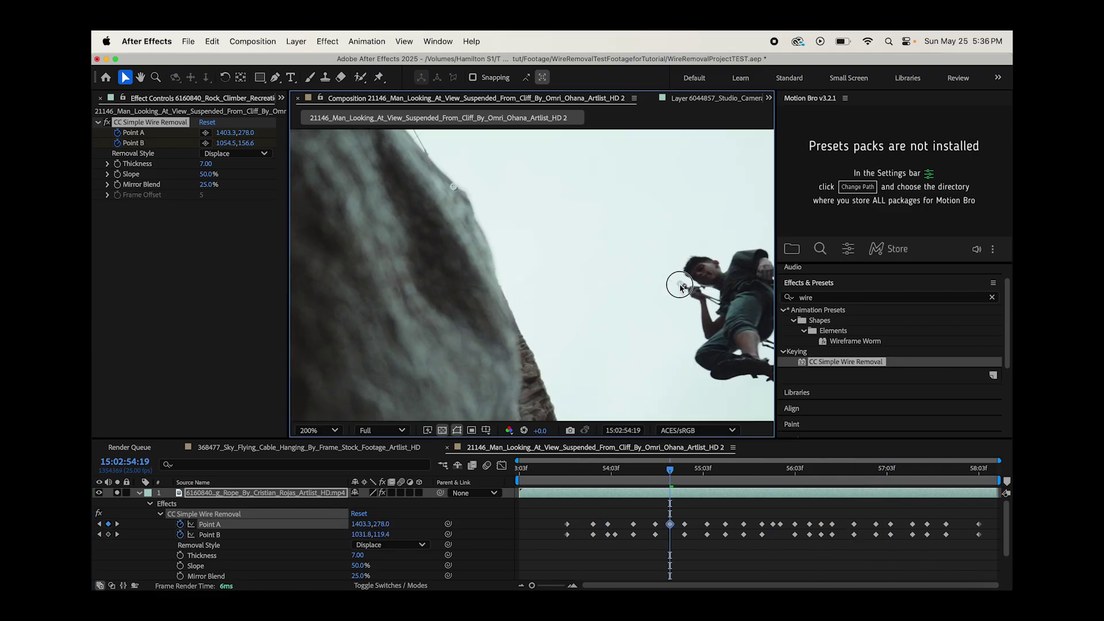
{"action": "left_click_drag", "start_coordinate": [575, 350], "coordinate": [579, 353]}
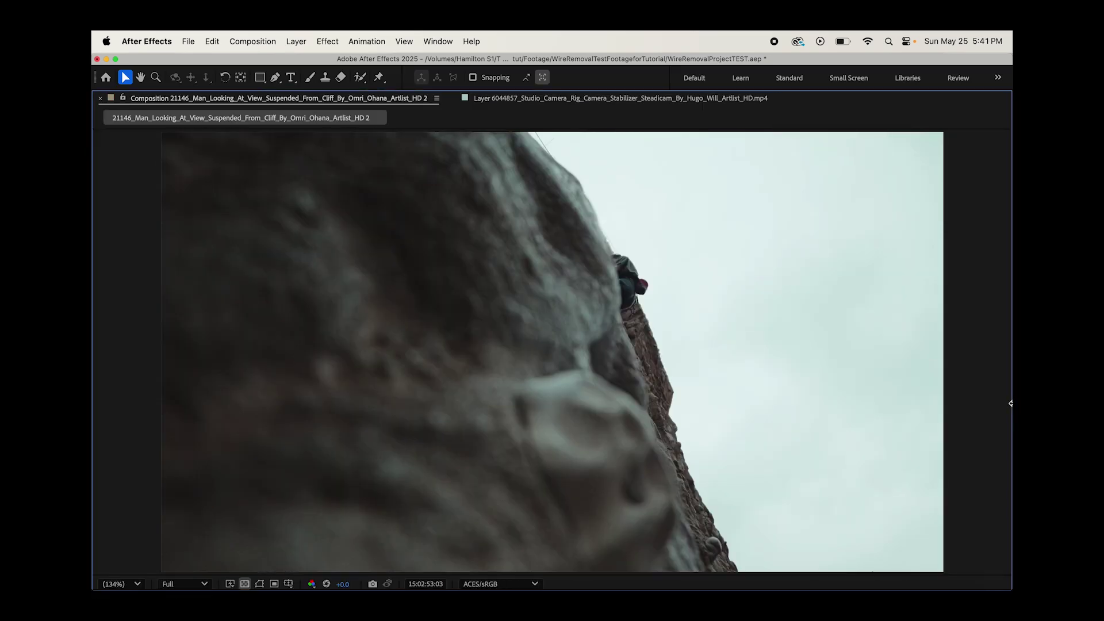
- Preview the cleaned climber shot full-frame, pausing and restarting to confirm the rope stays hidden
{"action": "left_click", "coordinate": [592, 204]}
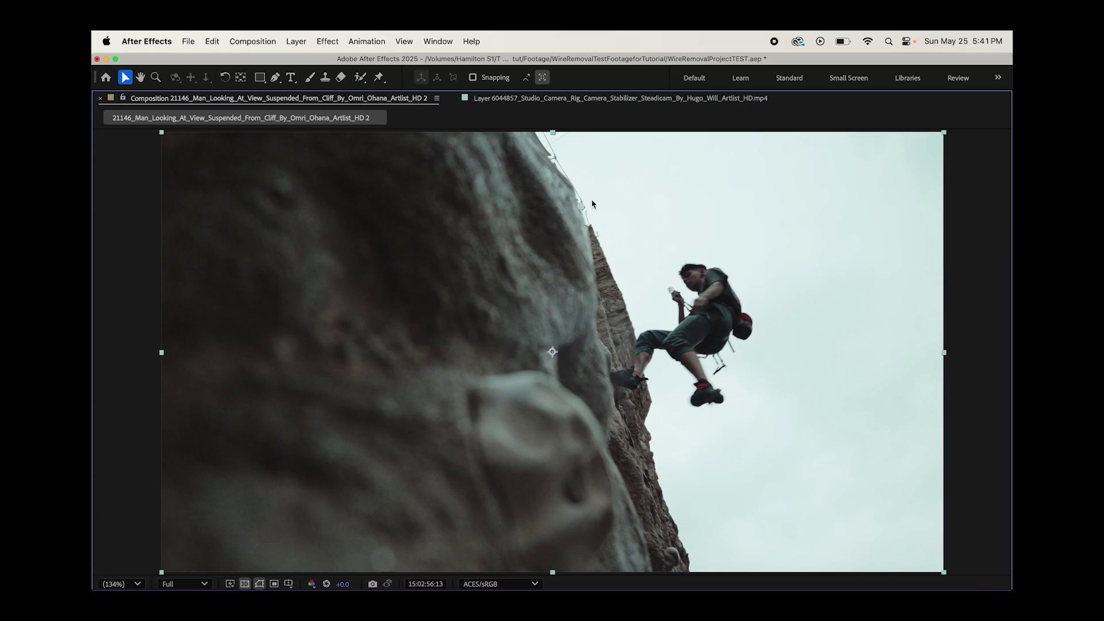
{"action": "key", "text": "space"}
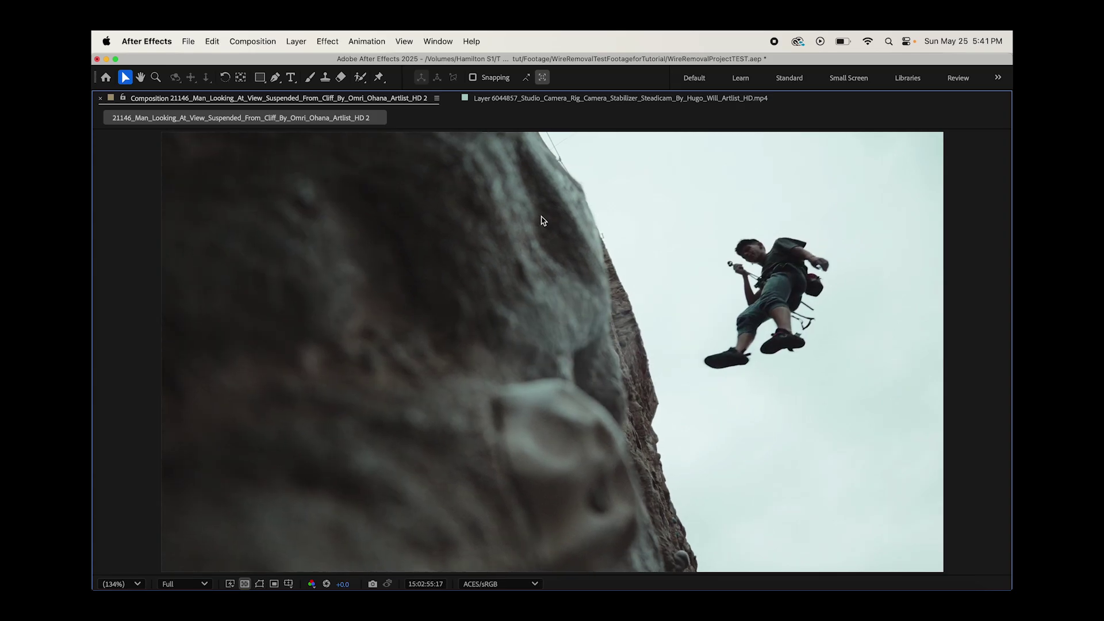
{"action": "key", "text": "space"}
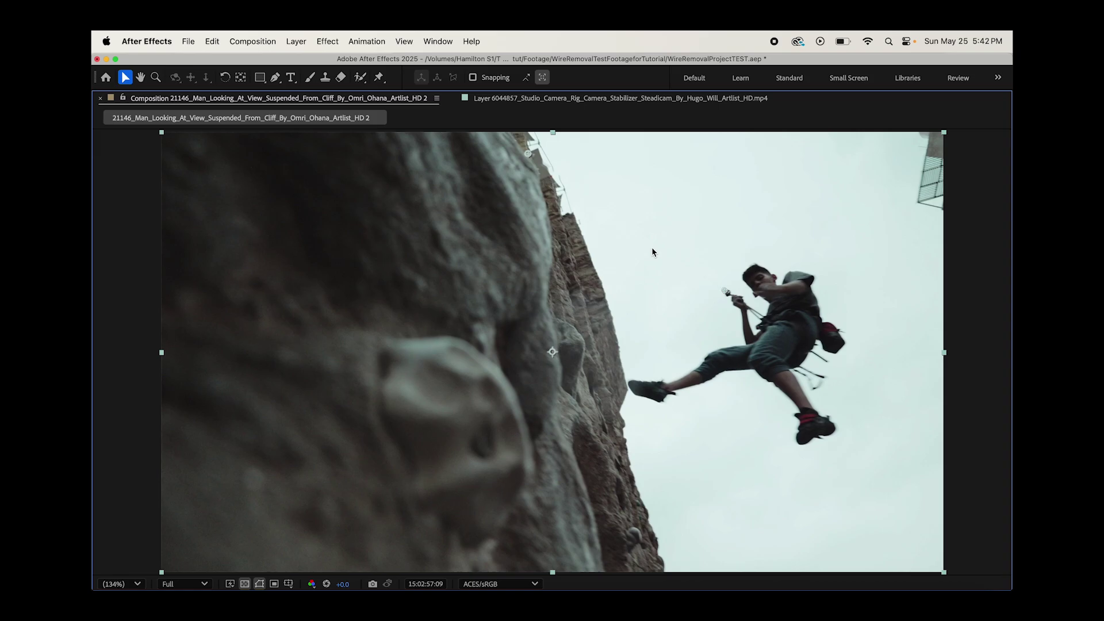
{"action": "key", "text": "space"}
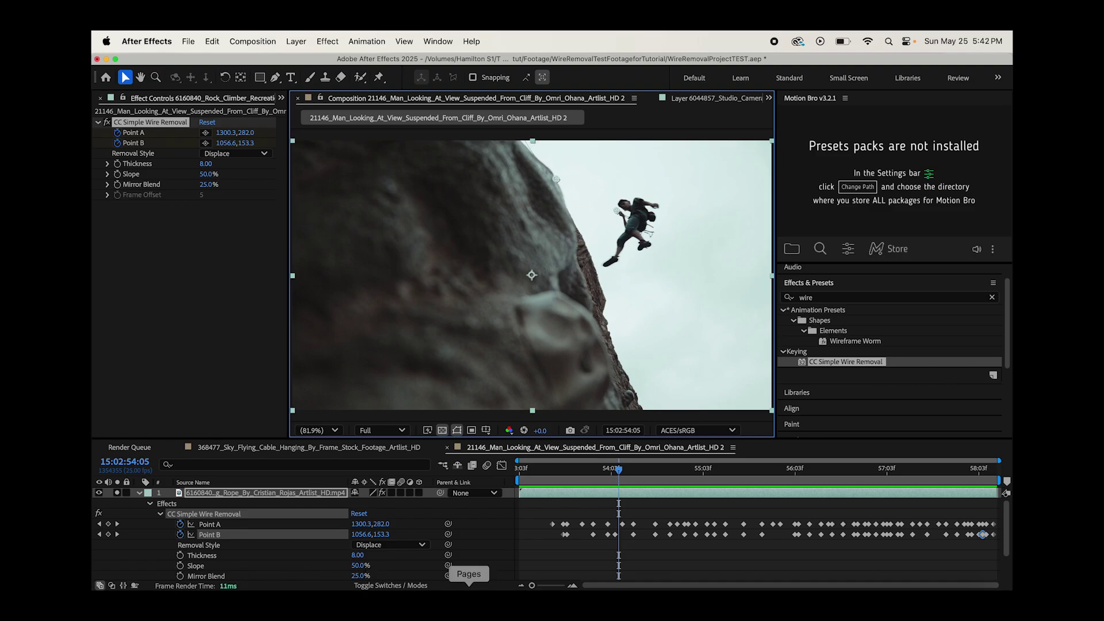
- Switch to the 368477_Sky_Flying_Cable composition and preview the Steadicam footage in a maximized viewer
{"action": "left_click", "coordinate": [331, 450]}
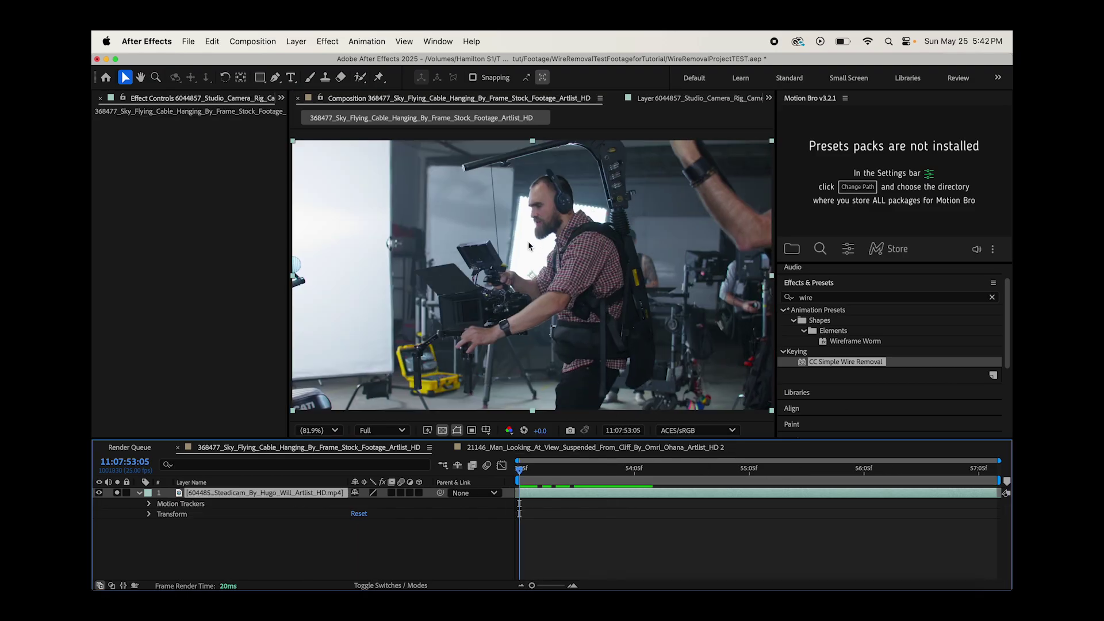
{"action": "left_click", "coordinate": [632, 467]}
{"action": "key", "text": "grave"}
{"action": "key", "text": "space"}
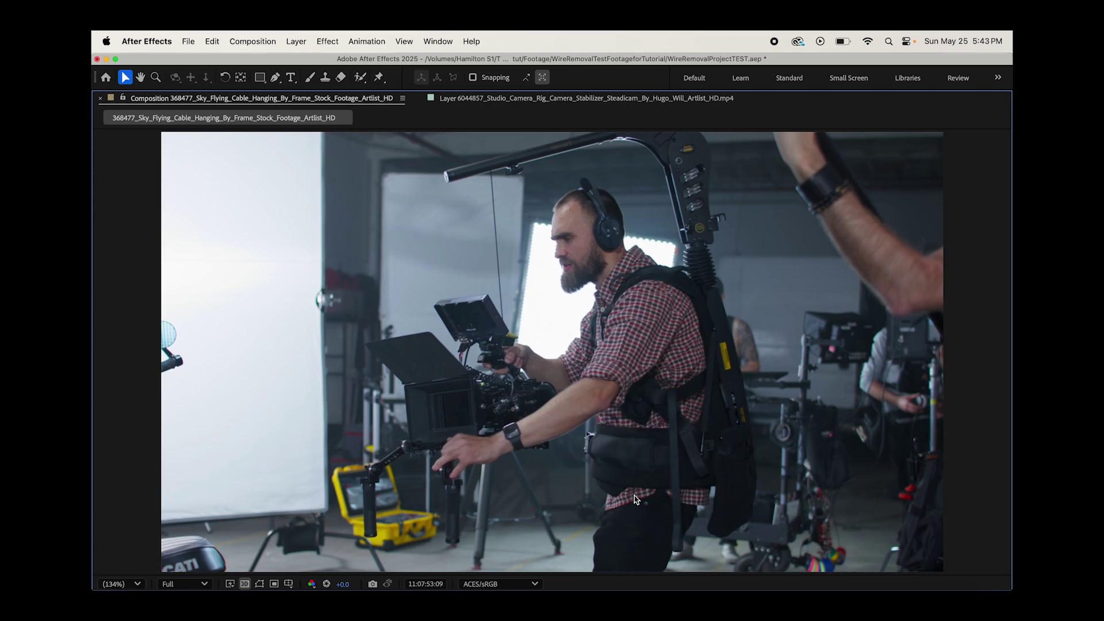
{"action": "left_click", "coordinate": [524, 165]}
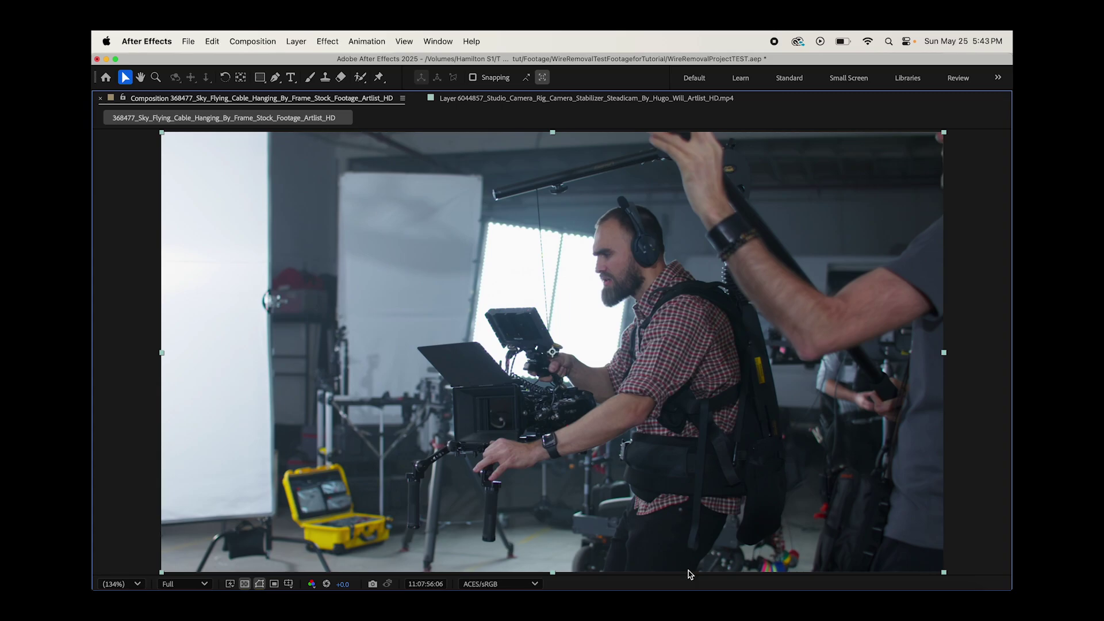
{"action": "key", "text": "grave"}
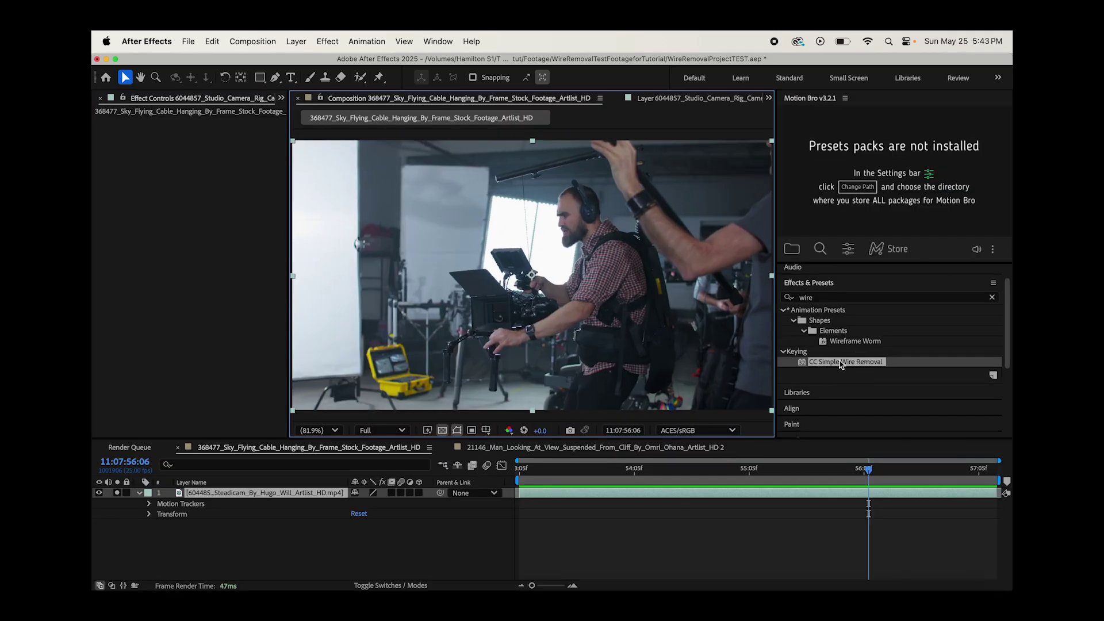
- Apply CC Simple Wire Removal to the Steadicam layer, place Points A and B on the wire, and increase thickness
{"action": "left_click_drag", "start_coordinate": [851, 368], "coordinate": [219, 495]}
{"action": "scroll", "coordinate": [533, 213], "scroll_direction": "up", "scroll_amount": 1}
{"action": "left_click_drag", "start_coordinate": [533, 195], "coordinate": [523, 160]}
{"action": "left_click_drag", "start_coordinate": [532, 358], "coordinate": [527, 252]}
{"action": "scroll", "coordinate": [526, 253], "scroll_direction": "up", "scroll_amount": 1}
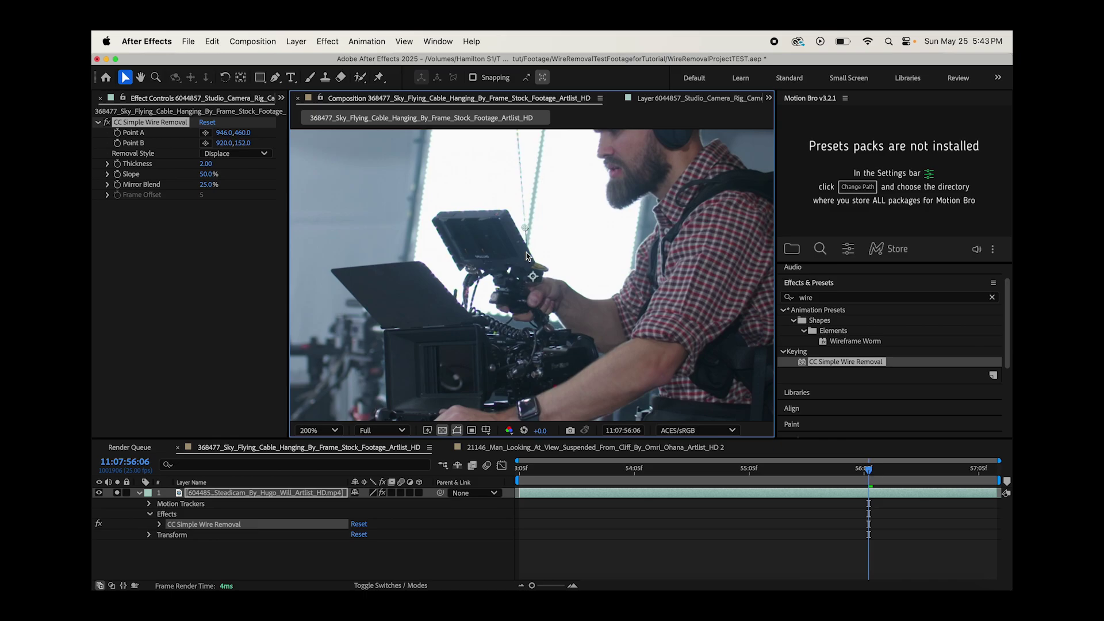
{"action": "scroll", "coordinate": [516, 167], "scroll_direction": "up", "scroll_amount": 3}
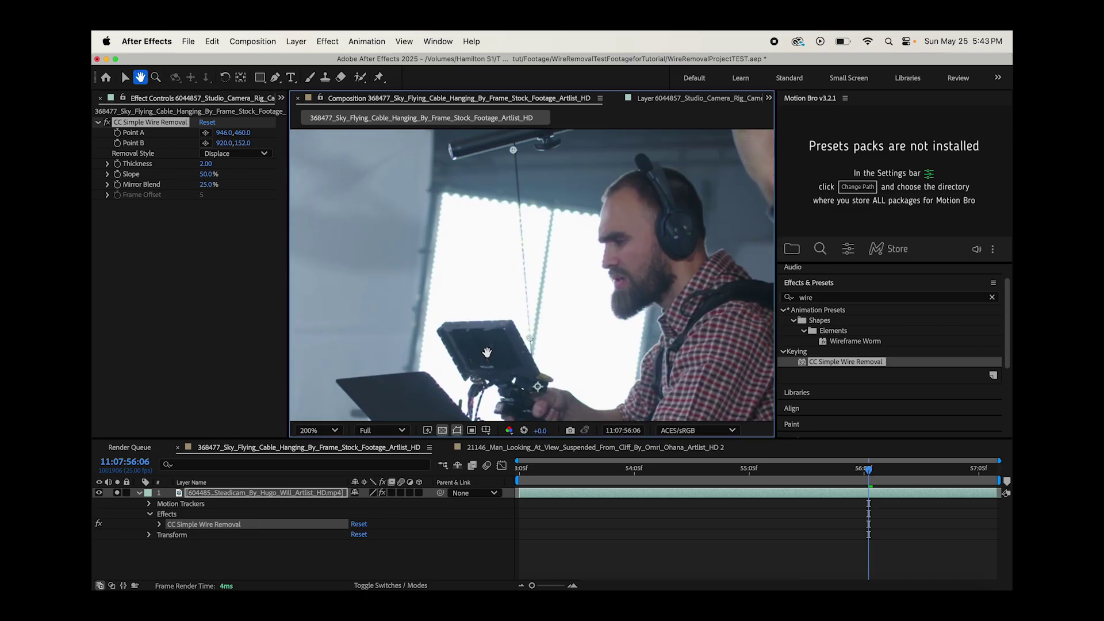
{"action": "left_click_drag", "start_coordinate": [514, 150], "coordinate": [515, 147]}
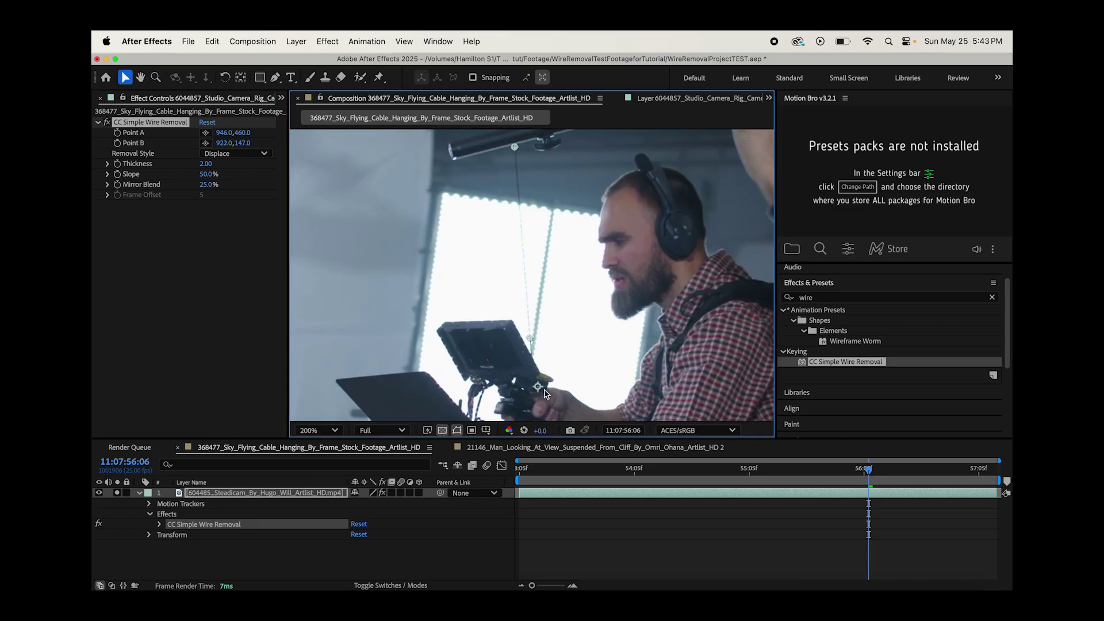
{"action": "left_click_drag", "start_coordinate": [530, 338], "coordinate": [533, 361]}
{"action": "left_click_drag", "start_coordinate": [206, 164], "coordinate": [216, 185]}
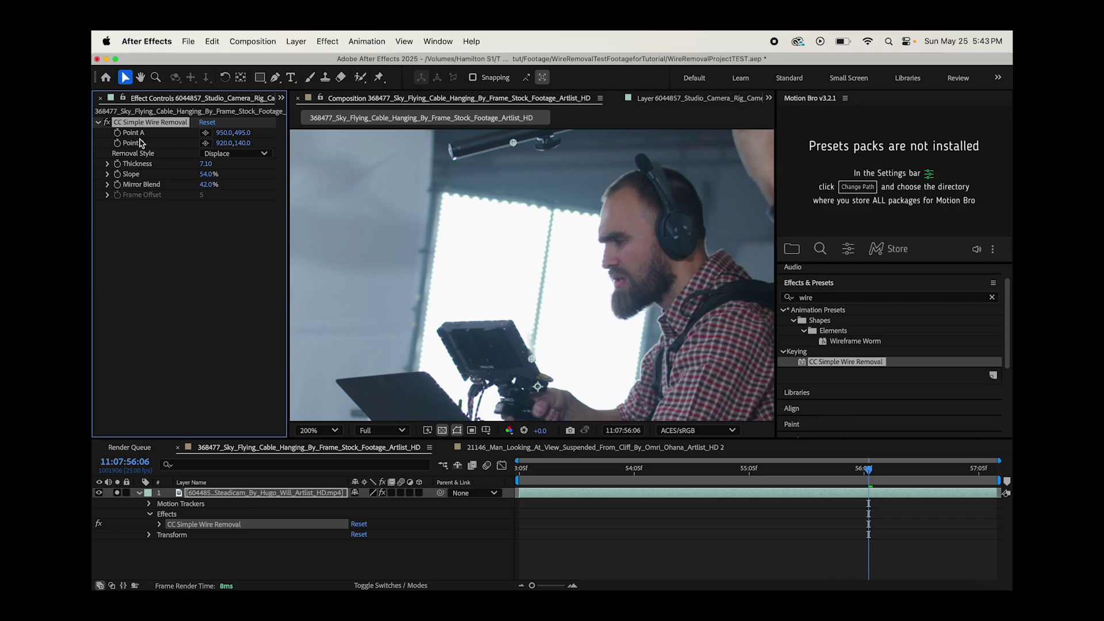
- At a later frame, realign Point A and Point B with the rig wire
{"action": "left_click_drag", "start_coordinate": [853, 473], "coordinate": [942, 468]}
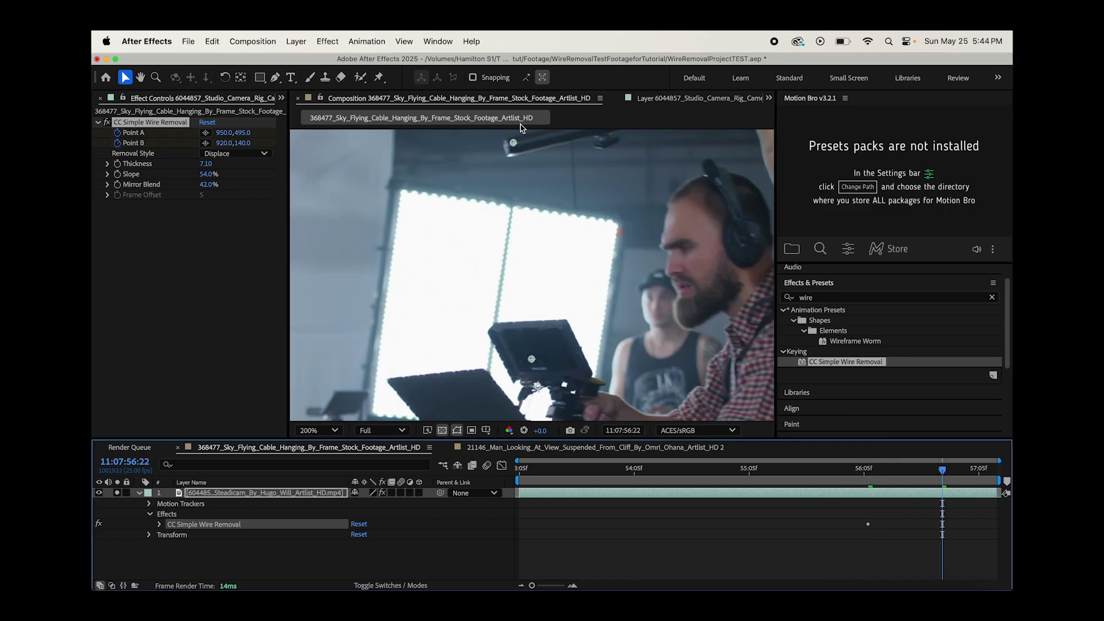
{"action": "key", "text": "h"}
{"action": "left_click_drag", "start_coordinate": [516, 147], "coordinate": [419, 147]}
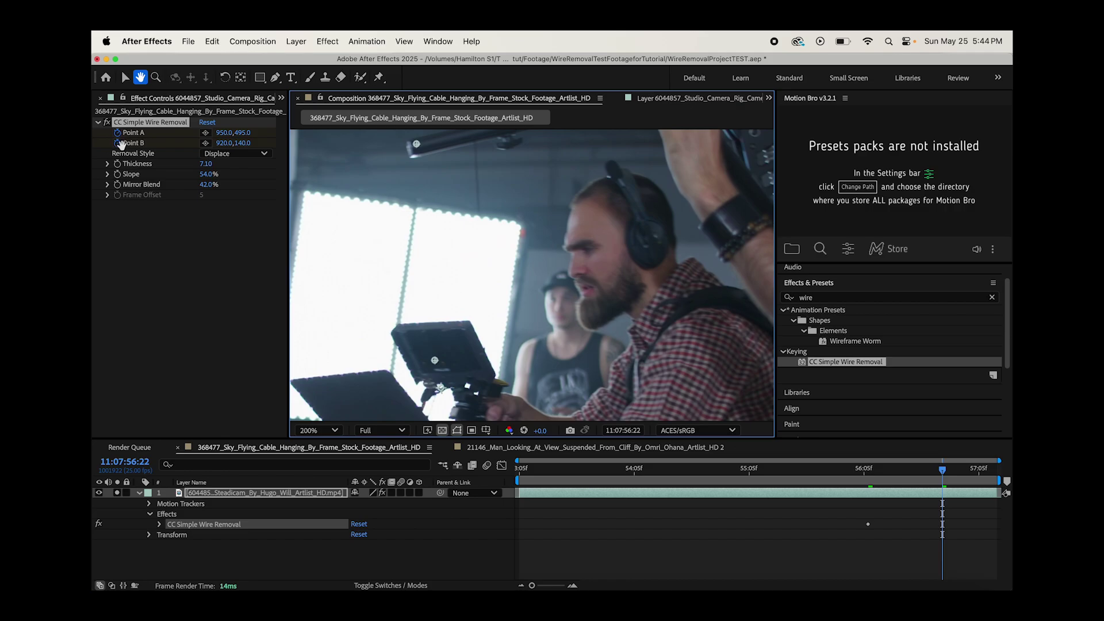
{"action": "left_click", "coordinate": [126, 77]}
{"action": "left_click_drag", "start_coordinate": [421, 147], "coordinate": [477, 147]}
{"action": "left_click_drag", "start_coordinate": [435, 360], "coordinate": [491, 375]}
{"action": "left_click_drag", "start_coordinate": [476, 145], "coordinate": [475, 148]}
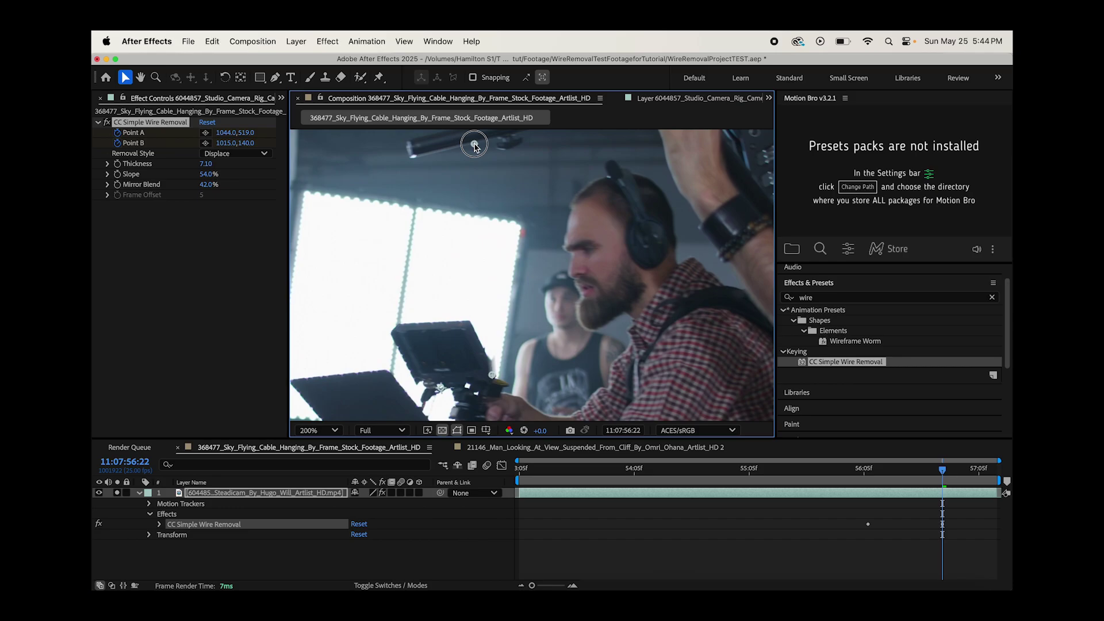
{"action": "scroll", "coordinate": [475, 147], "scroll_direction": "down", "scroll_amount": 2}
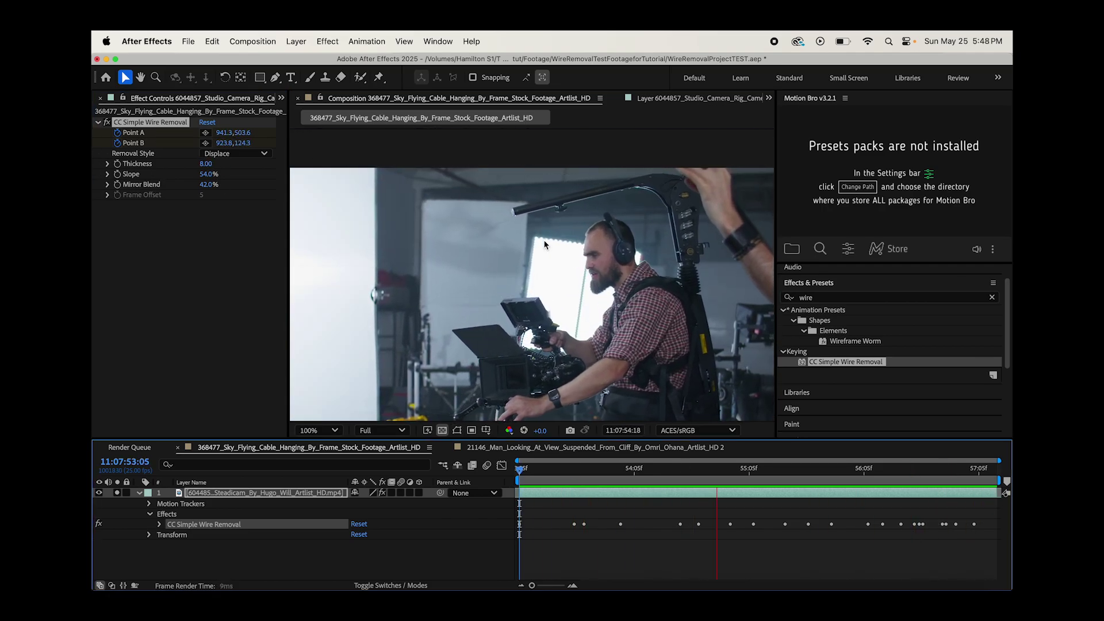
- Stop the preview at 11:07:55:20 and set the wire Removal Style to Fade
{"action": "scroll", "coordinate": [545, 244], "scroll_direction": "up", "scroll_amount": 1}
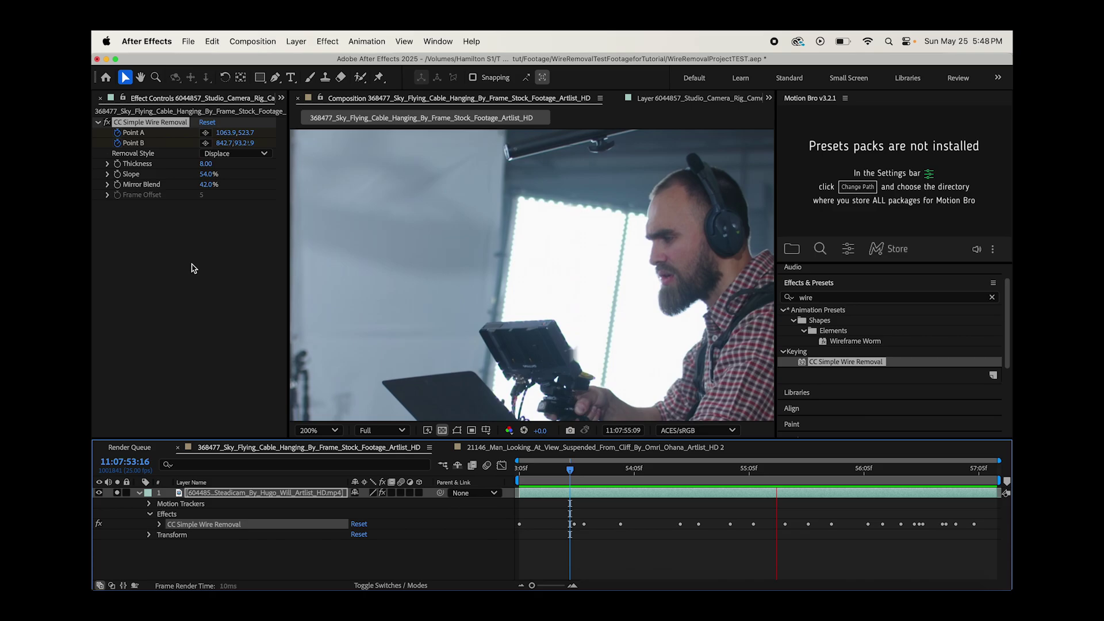
{"action": "key", "text": "space"}
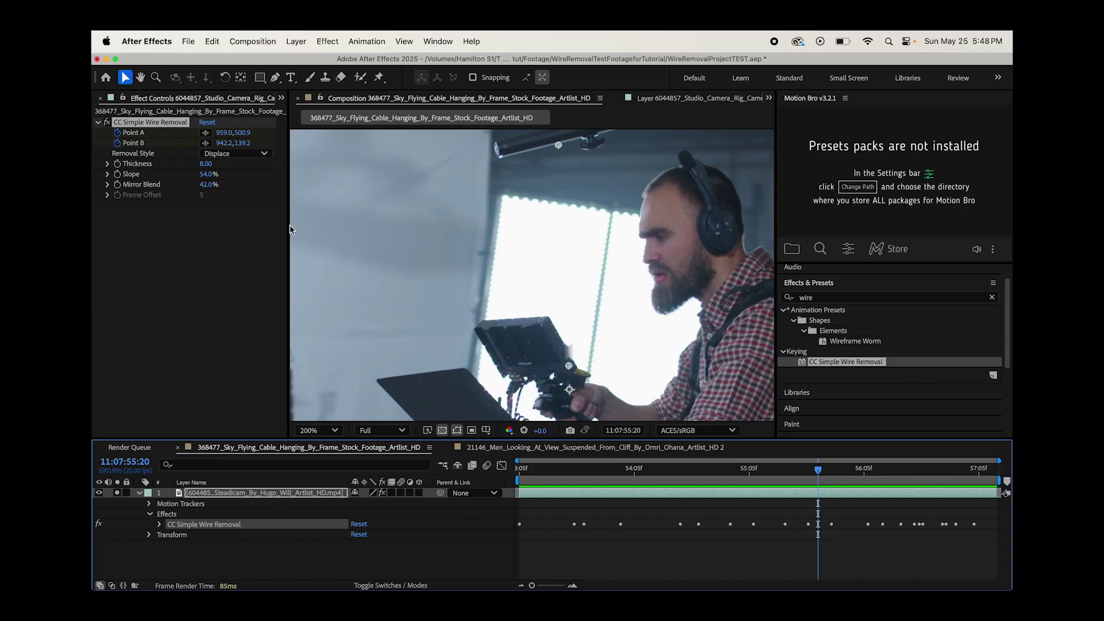
{"action": "left_click", "coordinate": [229, 154]}
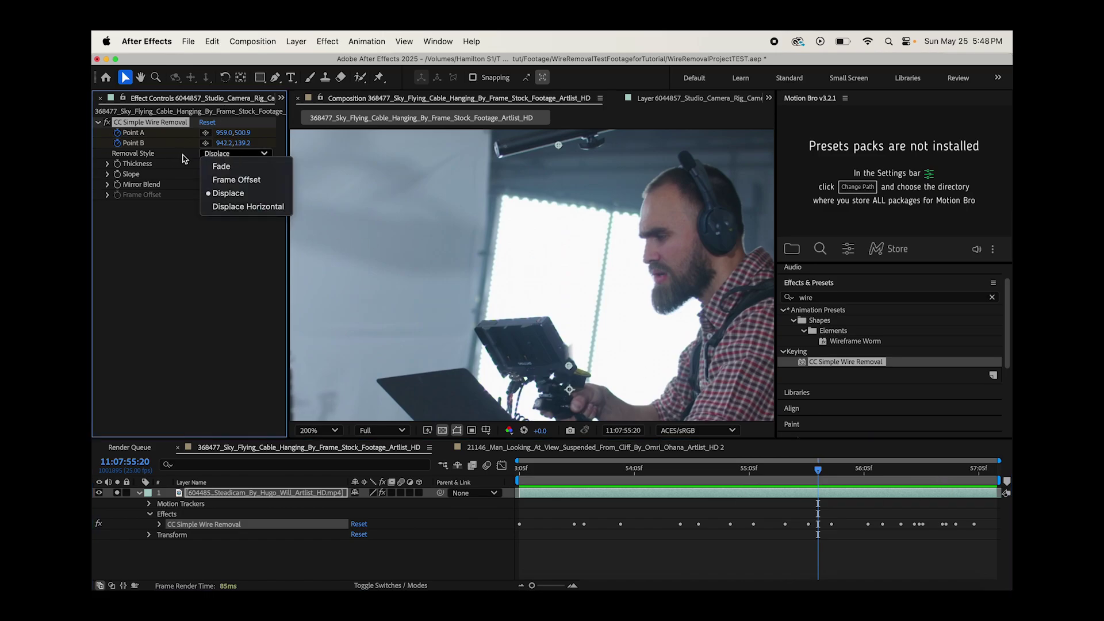
{"action": "left_click", "coordinate": [224, 167]}
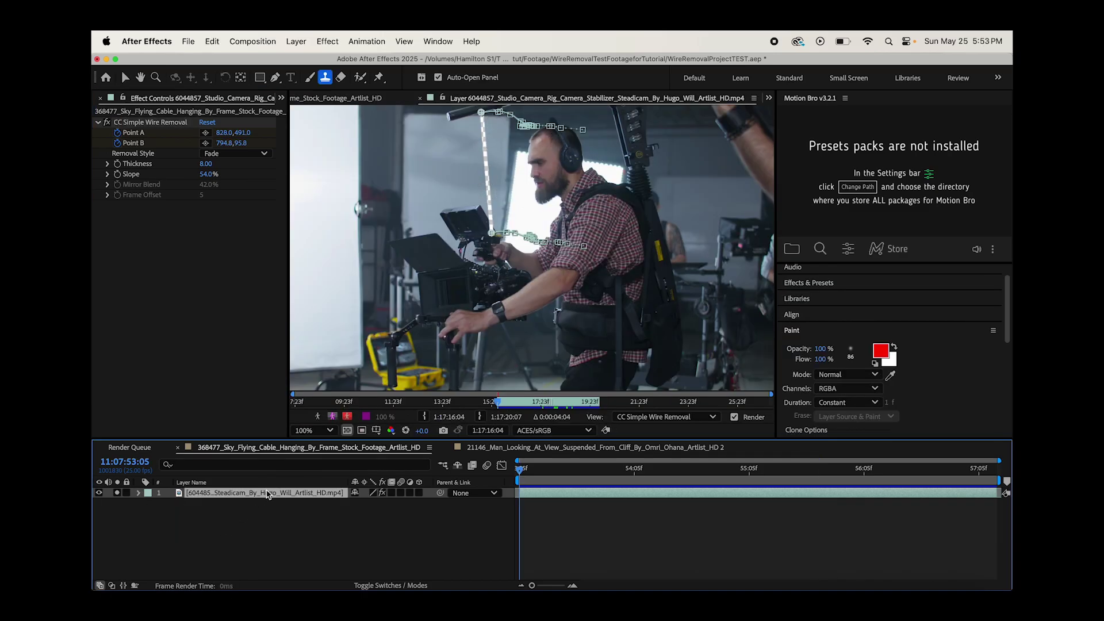
- Duplicate the Steadicam layer and delete CC Simple Wire Removal from the copy
{"action": "key", "text": "super+d"}
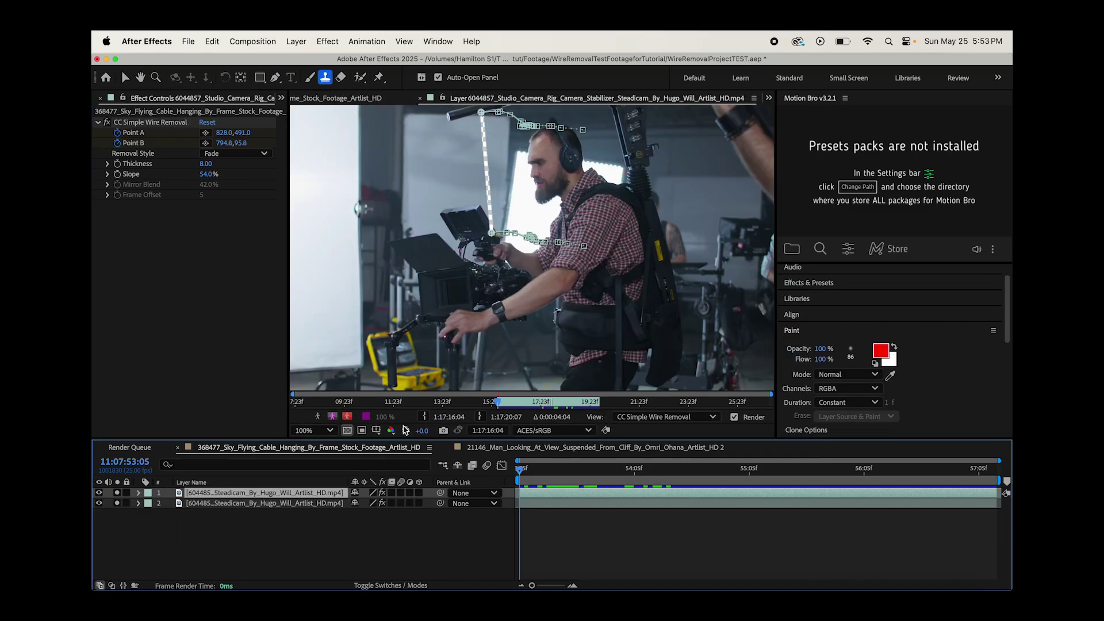
{"action": "left_click", "coordinate": [148, 123]}
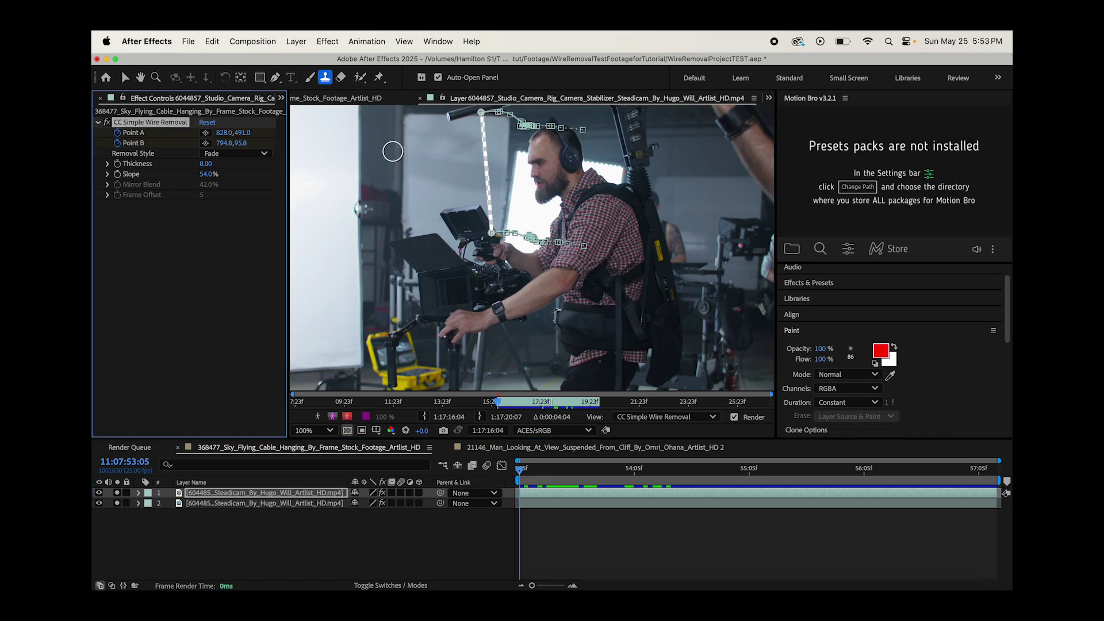
{"action": "key", "text": "Delete"}
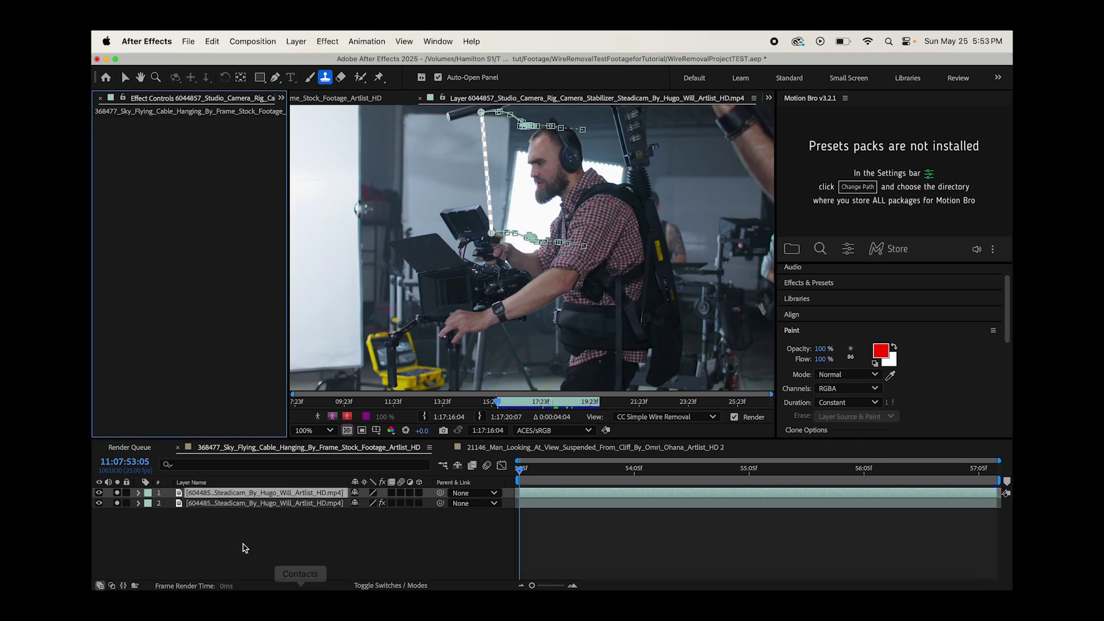
- Rename the top copy to 'CleanPlate' and scrub through the shot to compare frames
{"action": "right_click", "coordinate": [274, 494]}
{"action": "left_click", "coordinate": [339, 549]}
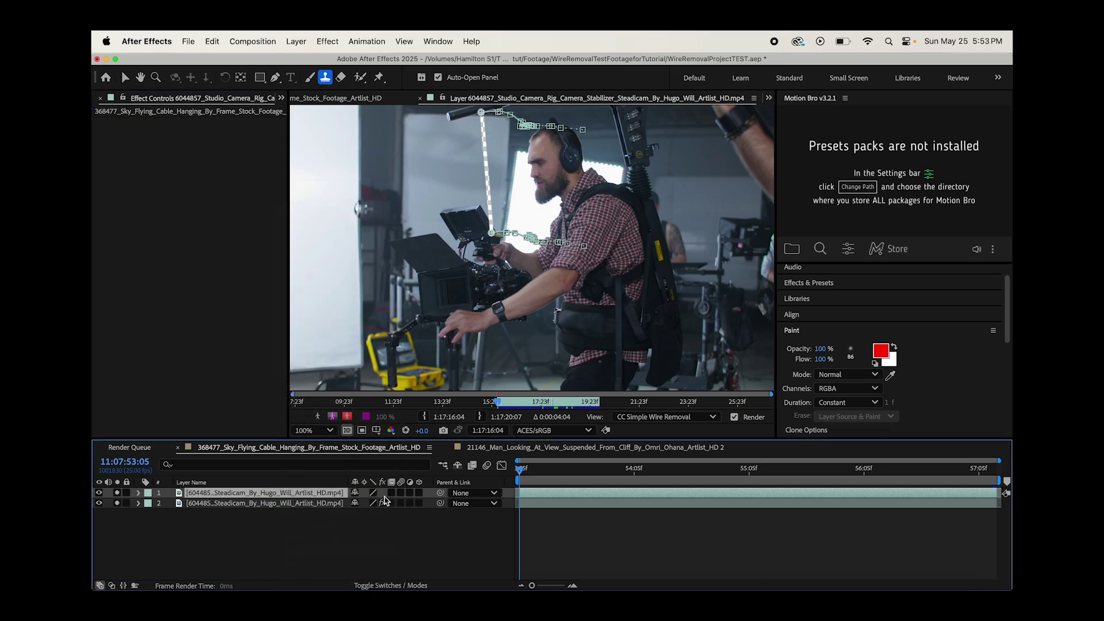
{"action": "type", "text": "CleanPlate"}
{"action": "key", "text": "Return"}
{"action": "left_click_drag", "start_coordinate": [525, 467], "coordinate": [855, 472]}
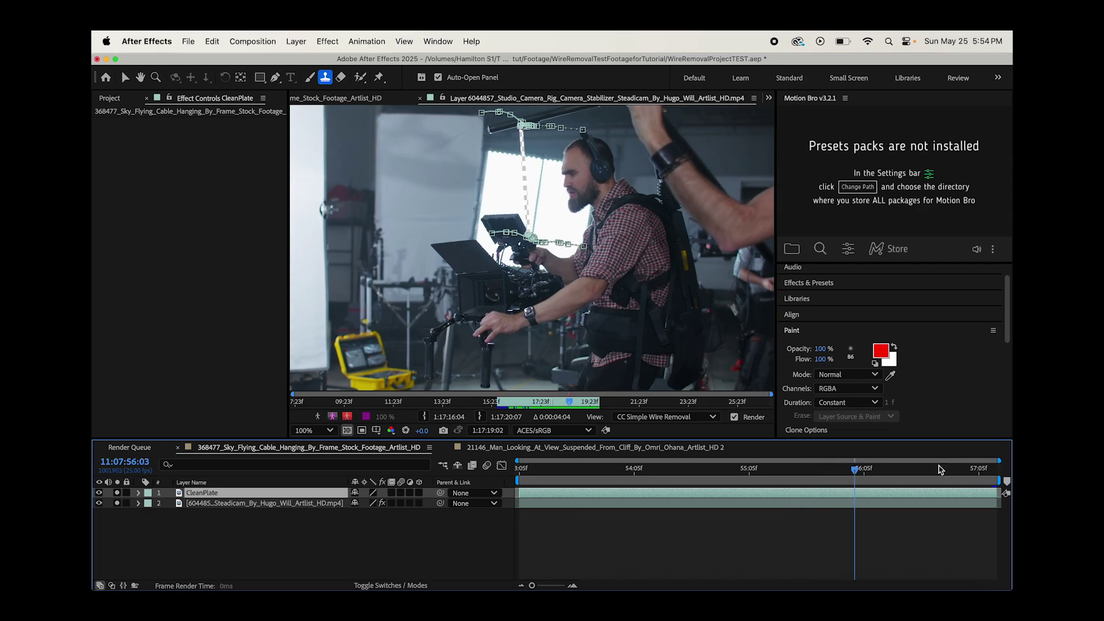
{"action": "left_click_drag", "start_coordinate": [858, 463], "coordinate": [954, 456]}
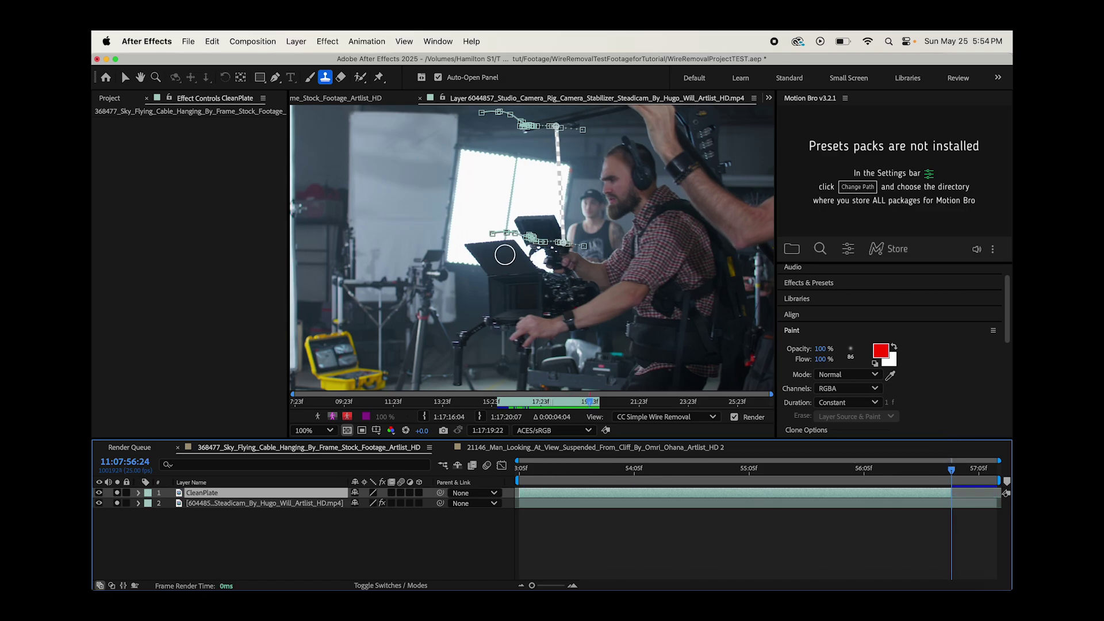
- Apply Time > Freeze Frame to CleanPlate and open it in its own Layer panel
{"action": "right_click", "coordinate": [201, 495]}
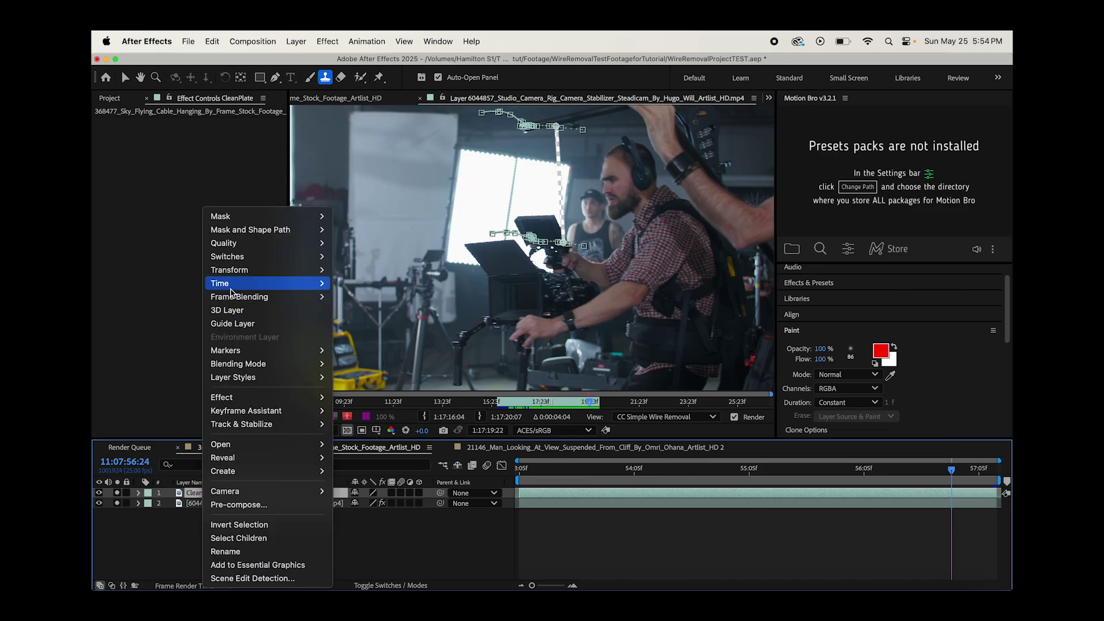
{"action": "mouse_move", "coordinate": [231, 285]}
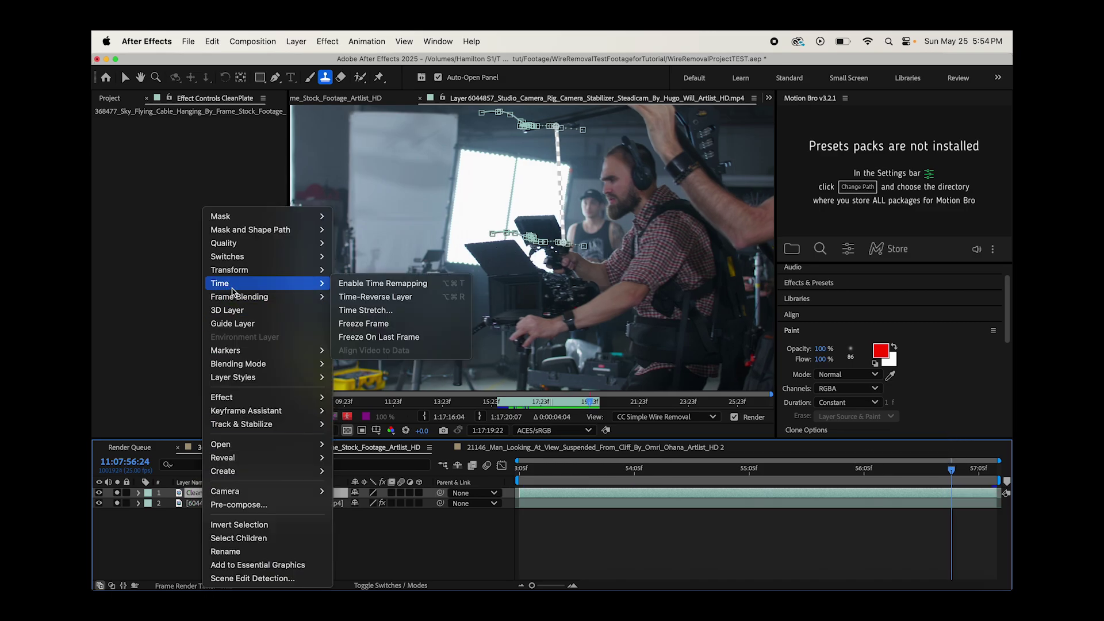
{"action": "left_click", "coordinate": [364, 324]}
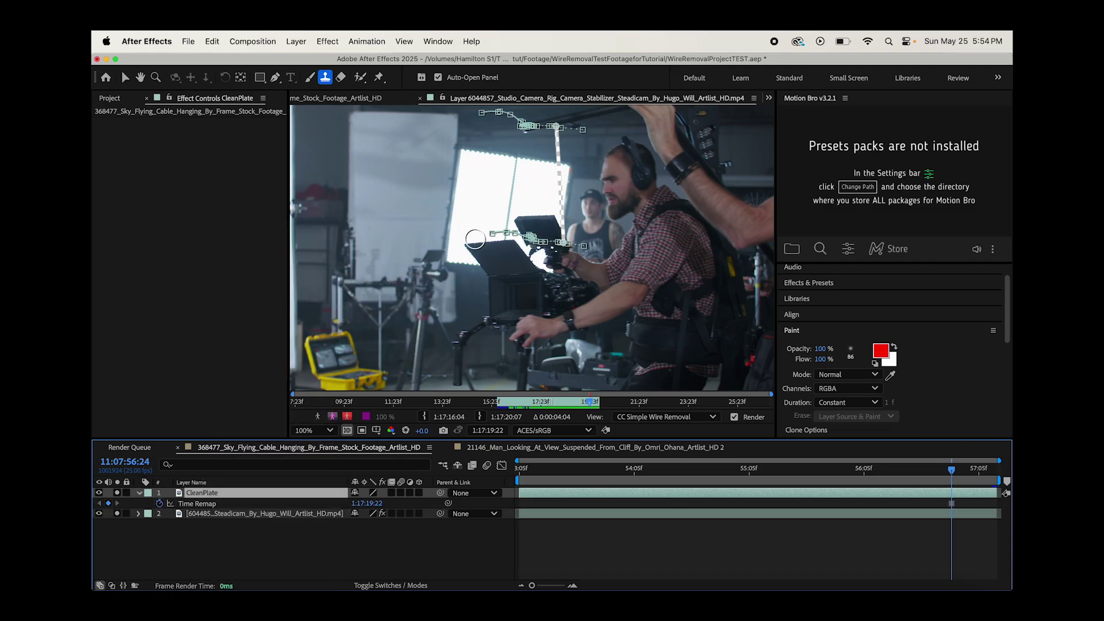
{"action": "double_click", "coordinate": [214, 495]}
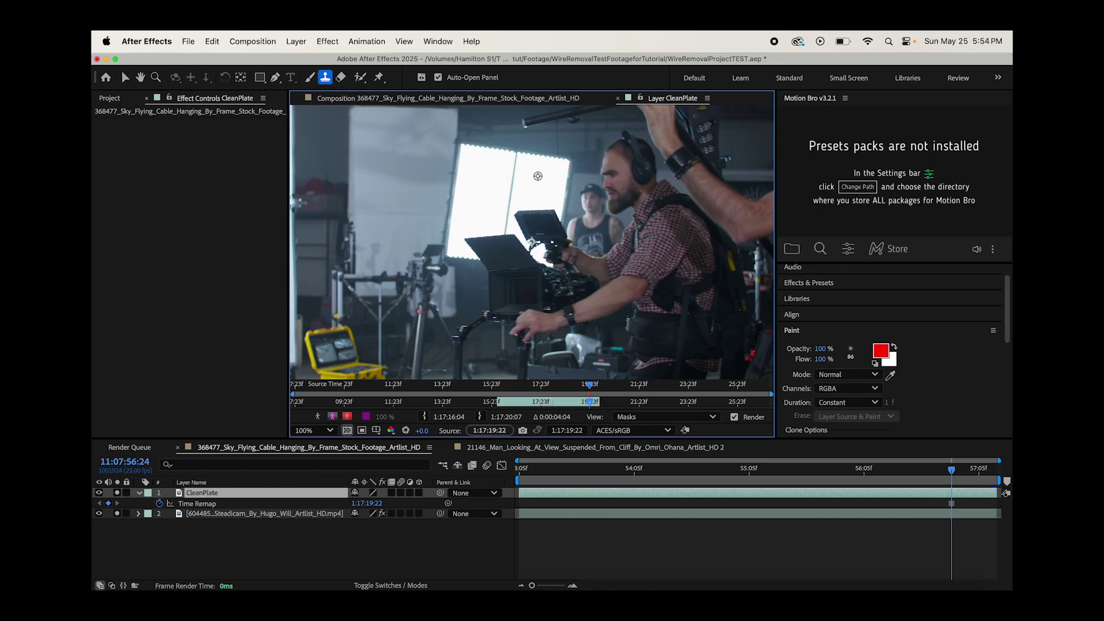
- Clone-paint over the dark camera monitor near the light, undoing one bad stroke
{"action": "left_click", "coordinate": [534, 179]}
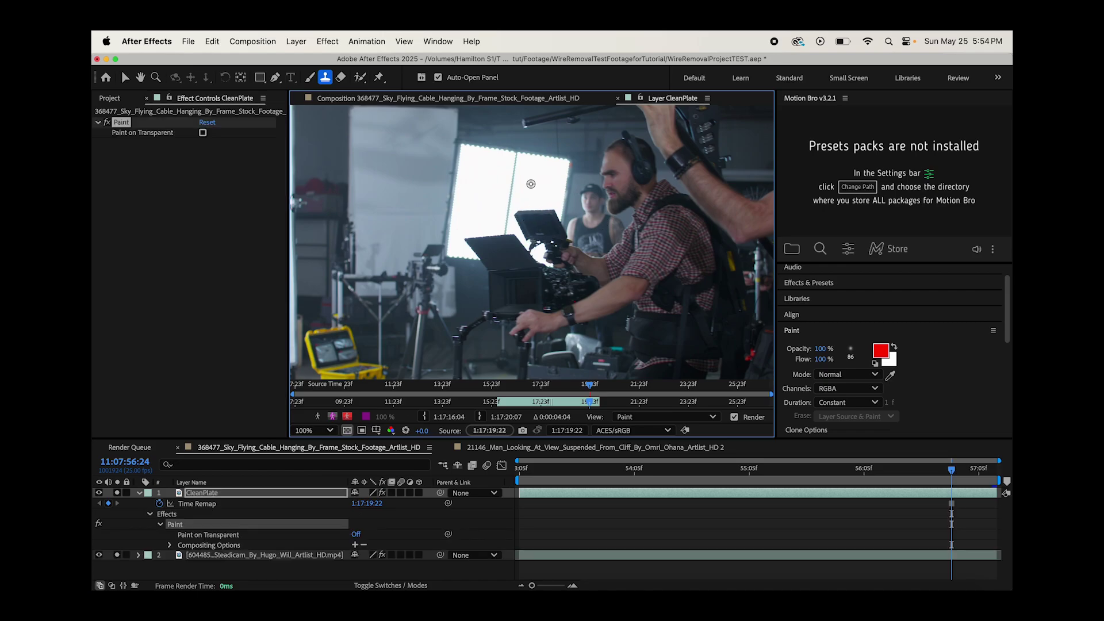
{"action": "mouse_move", "coordinate": [520, 211]}
{"action": "left_mouse_down"}
{"action": "mouse_move", "coordinate": [542, 197]}
{"action": "mouse_move", "coordinate": [544, 225]}
{"action": "left_mouse_up"}
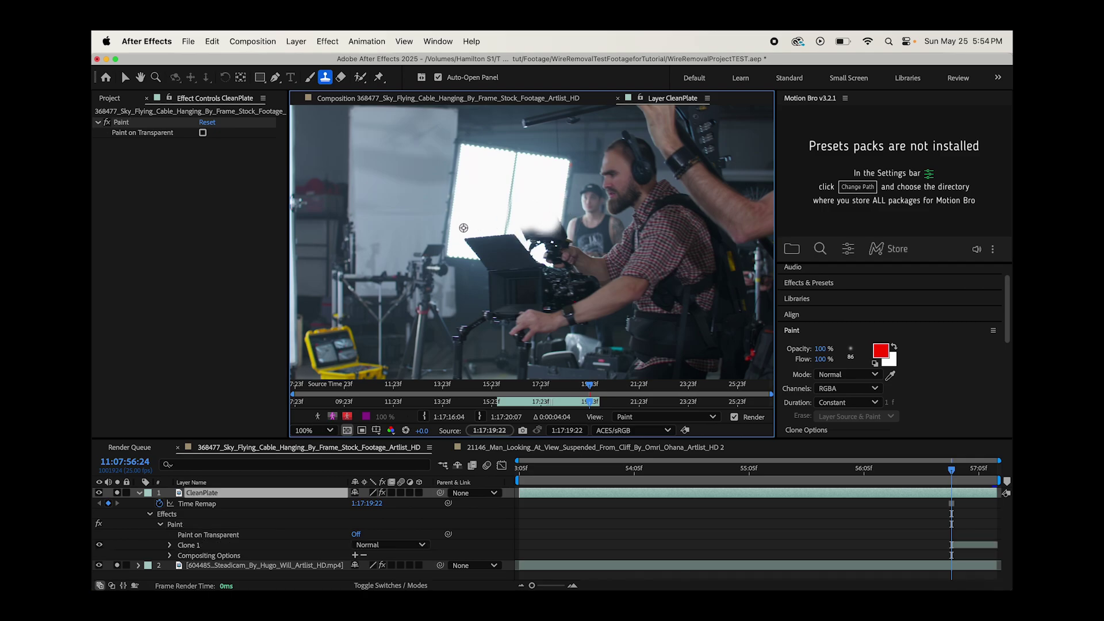
{"action": "mouse_move", "coordinate": [469, 248]}
{"action": "left_mouse_down"}
{"action": "mouse_move", "coordinate": [500, 236]}
{"action": "mouse_move", "coordinate": [460, 244]}
{"action": "left_mouse_up"}
{"action": "mouse_move", "coordinate": [548, 192]}
{"action": "left_mouse_down"}
{"action": "mouse_move", "coordinate": [529, 203]}
{"action": "mouse_move", "coordinate": [536, 194]}
{"action": "mouse_move", "coordinate": [547, 226]}
{"action": "mouse_move", "coordinate": [502, 260]}
{"action": "left_mouse_up"}
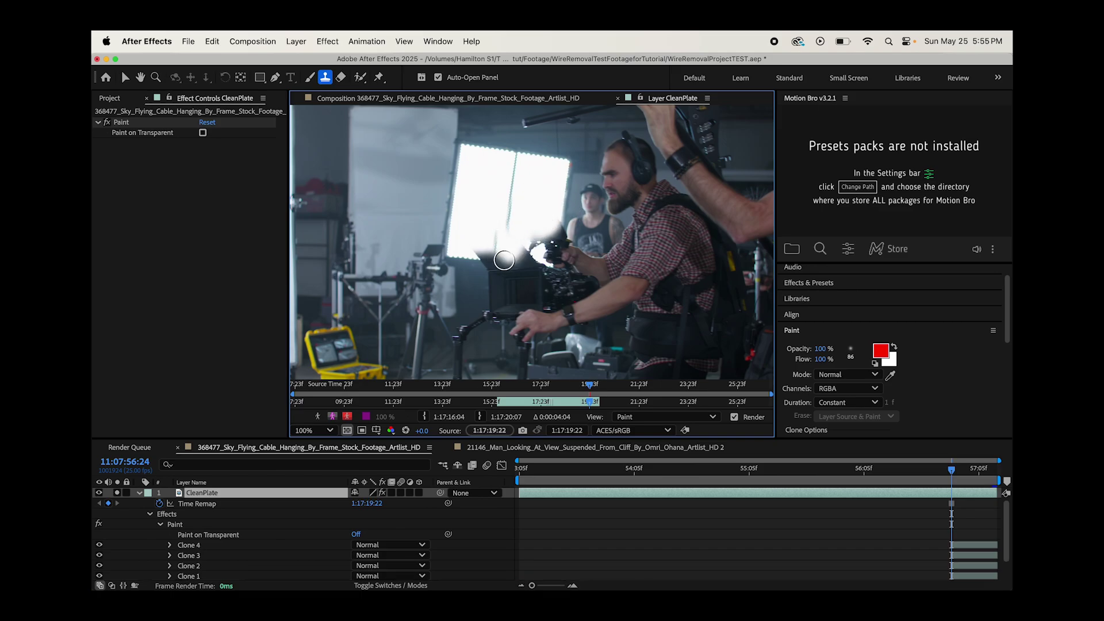
{"action": "key", "text": "super+z"}
{"action": "mouse_move", "coordinate": [472, 253]}
{"action": "left_mouse_down"}
{"action": "mouse_move", "coordinate": [526, 225]}
{"action": "mouse_move", "coordinate": [521, 257]}
{"action": "left_mouse_up"}
{"action": "left_click", "coordinate": [482, 248]}
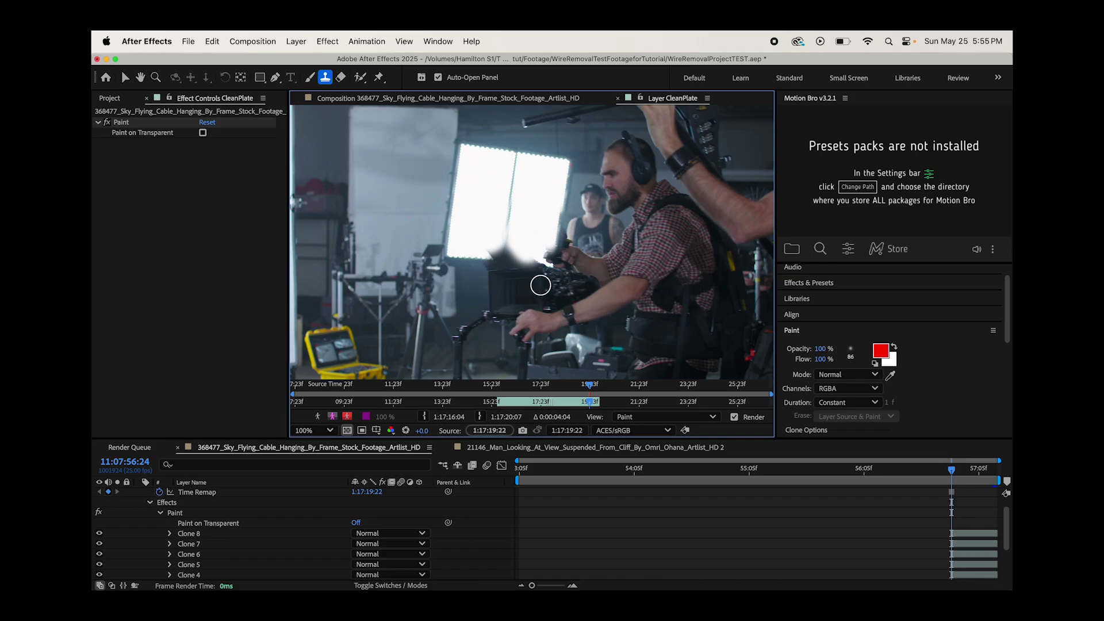
- Clone over the dark area and top of the light panel, reaching 16 clone strokes
{"action": "mouse_move", "coordinate": [562, 241]}
{"action": "left_mouse_down"}
{"action": "mouse_move", "coordinate": [480, 254]}
{"action": "mouse_move", "coordinate": [520, 239]}
{"action": "mouse_move", "coordinate": [508, 259]}
{"action": "left_mouse_up"}
{"action": "left_click_drag", "start_coordinate": [493, 118], "coordinate": [478, 129]}
{"action": "left_click_drag", "start_coordinate": [477, 129], "coordinate": [560, 121]}
{"action": "left_click_drag", "start_coordinate": [561, 121], "coordinate": [519, 131]}
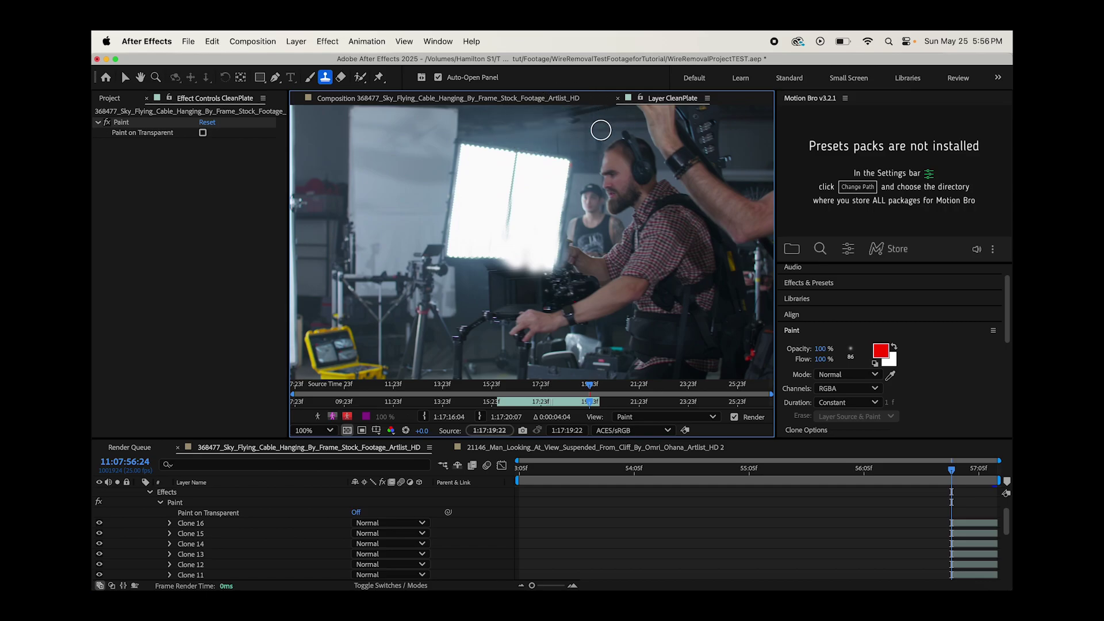
{"action": "scroll", "coordinate": [599, 123], "scroll_direction": "down", "scroll_amount": 1}
{"action": "scroll", "coordinate": [431, 278], "scroll_direction": "up", "scroll_amount": 1}
{"action": "left_click", "coordinate": [141, 77]}
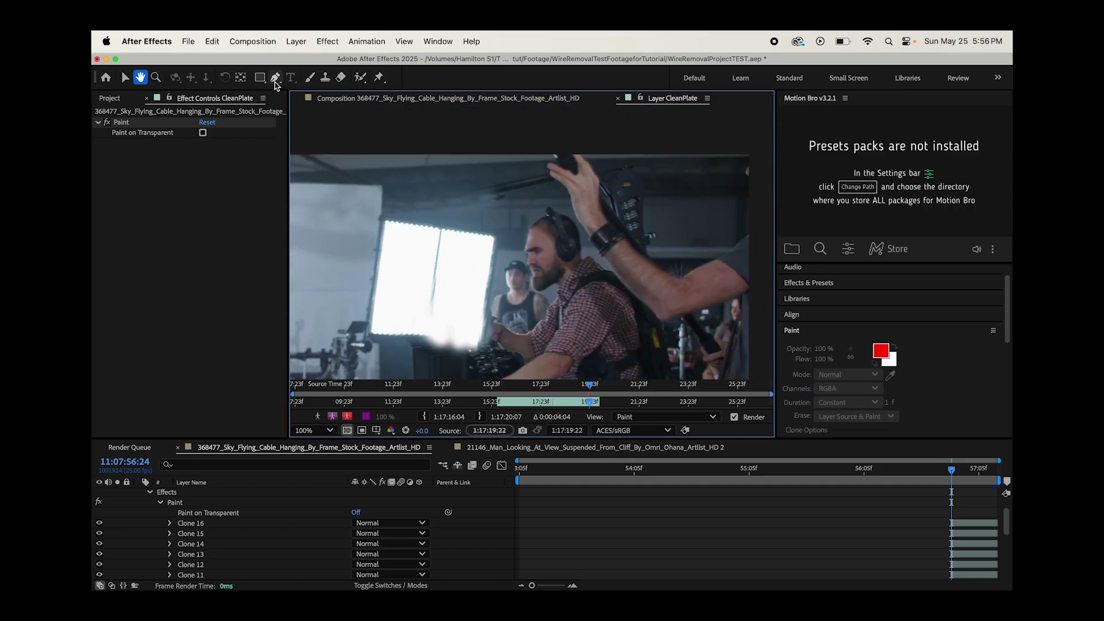
- Paint more clone strokes in the upper frame up to Clone 21, then return to the Selection tool
{"action": "left_click", "coordinate": [324, 77]}
{"action": "left_click", "coordinate": [494, 194]}
{"action": "mouse_move", "coordinate": [485, 190]}
{"action": "left_mouse_down"}
{"action": "mouse_move", "coordinate": [539, 182]}
{"action": "mouse_move", "coordinate": [567, 157]}
{"action": "mouse_move", "coordinate": [542, 163]}
{"action": "mouse_move", "coordinate": [572, 156]}
{"action": "left_mouse_up"}
{"action": "left_click", "coordinate": [537, 178]}
{"action": "left_click", "coordinate": [572, 156]}
{"action": "left_click_drag", "start_coordinate": [406, 232], "coordinate": [458, 188]}
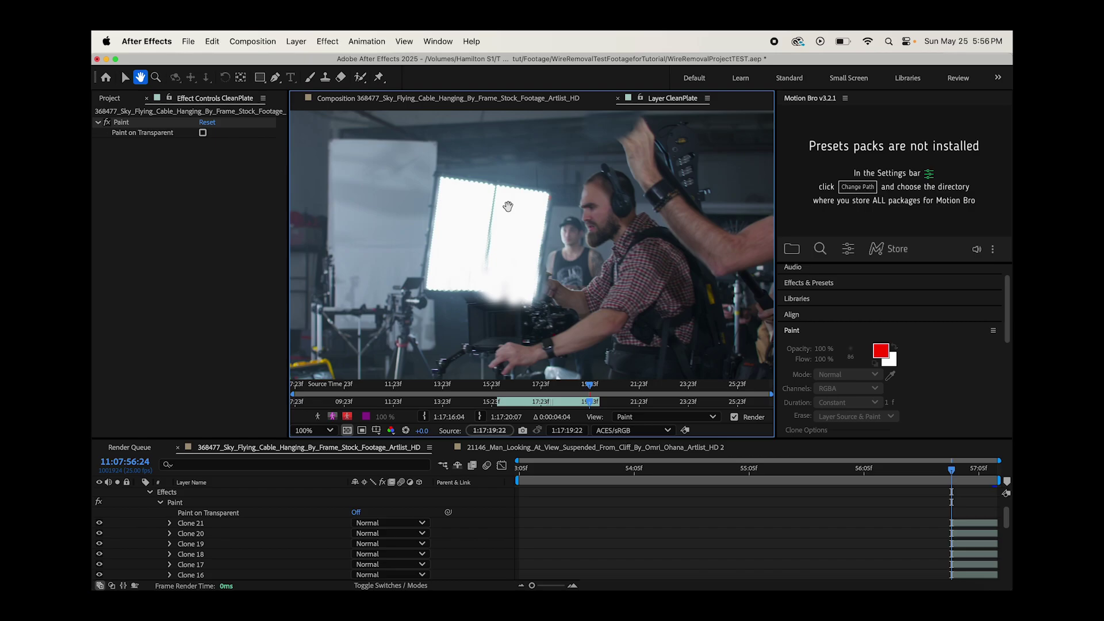
{"action": "scroll", "coordinate": [512, 226], "scroll_direction": "down", "scroll_amount": 2}
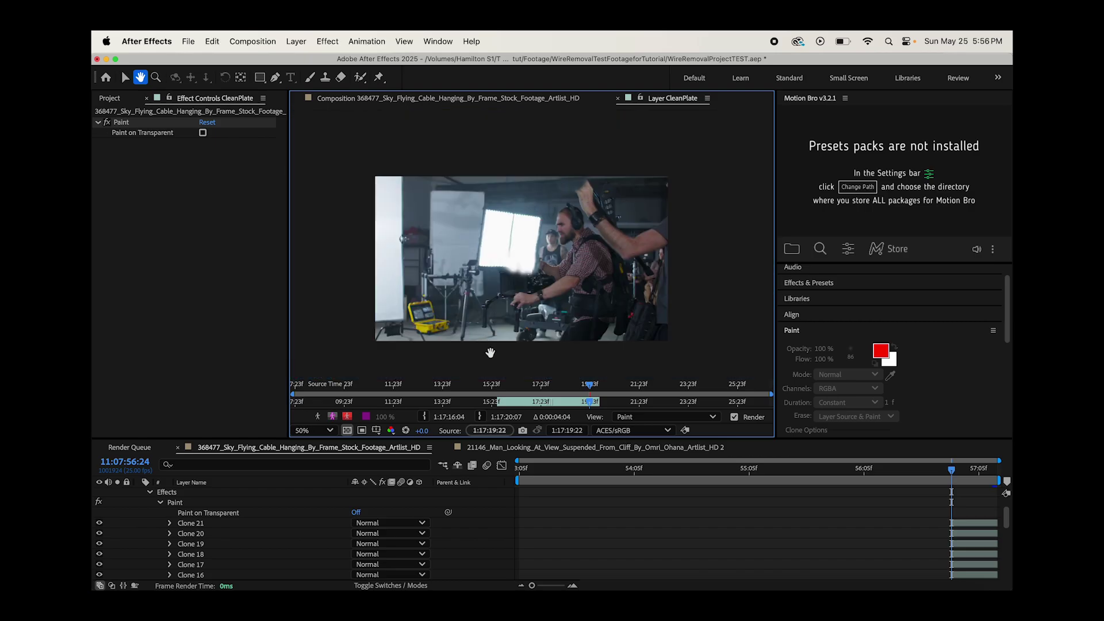
{"action": "scroll", "coordinate": [529, 256], "scroll_direction": "up", "scroll_amount": 2}
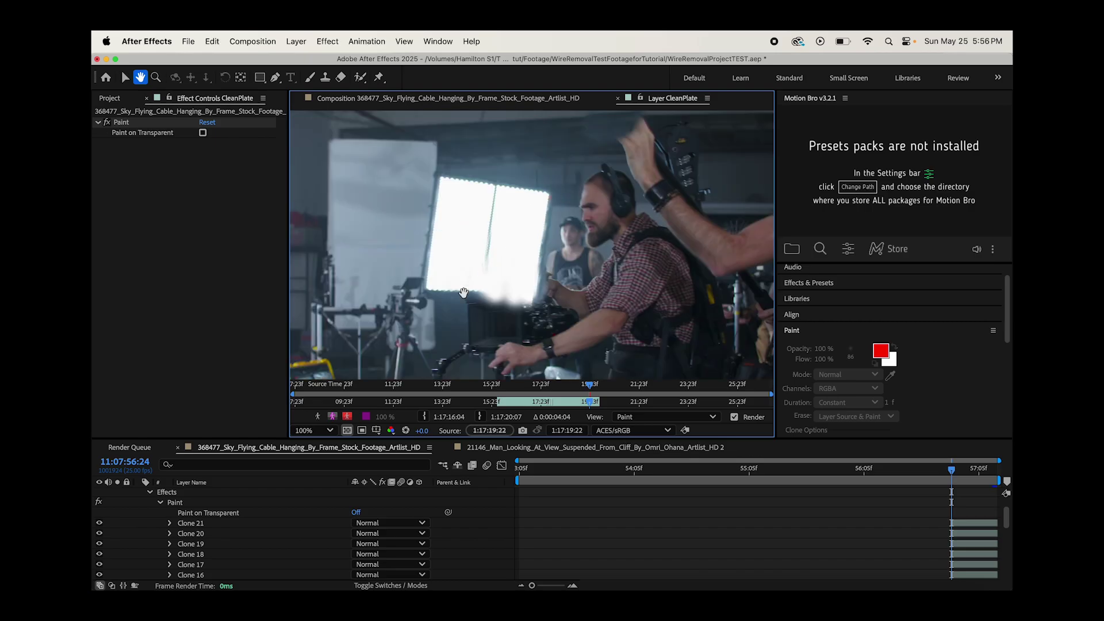
{"action": "left_click", "coordinate": [120, 78]}
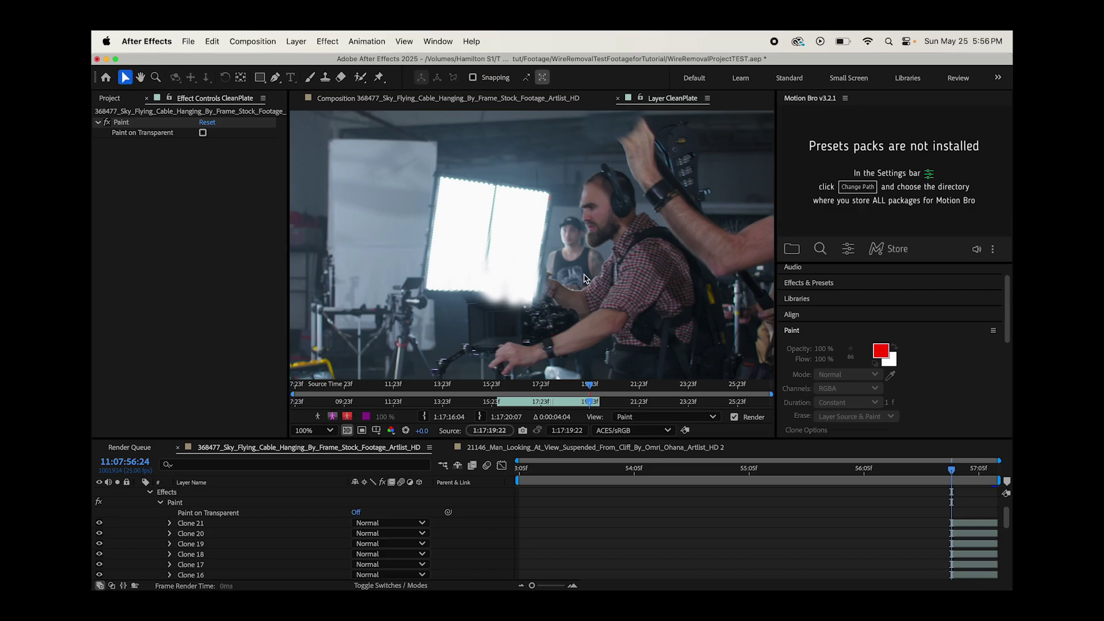
{"action": "scroll", "coordinate": [214, 564], "scroll_direction": "up", "scroll_amount": 2}
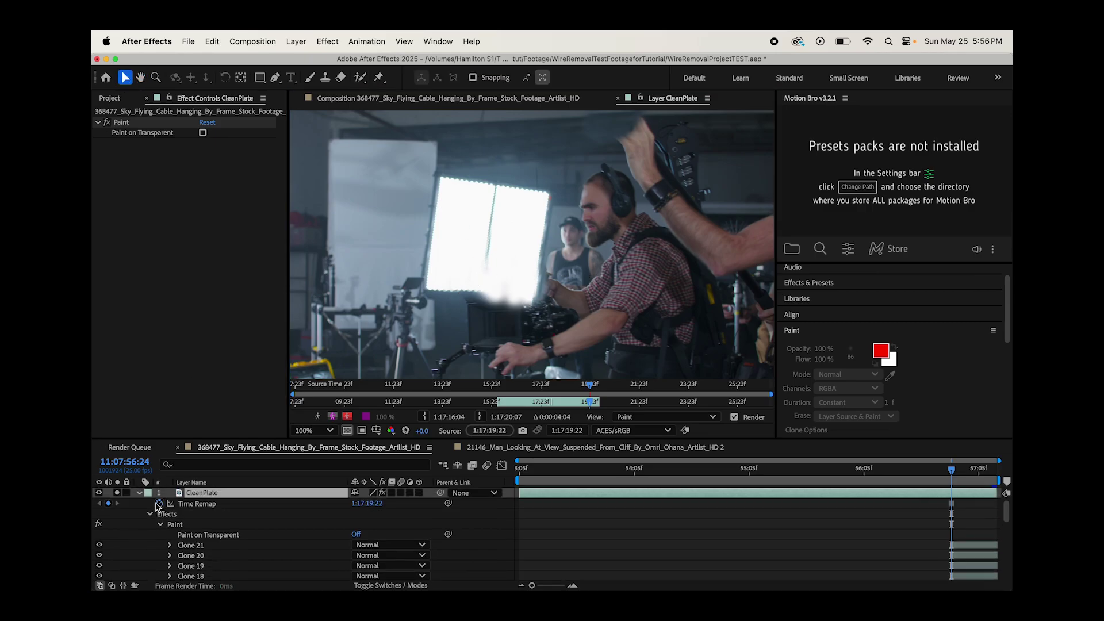
- Select Clone 1 through Clone 21 and drag their in-points to CleanPlate's first frame
{"action": "left_click", "coordinate": [193, 546]}
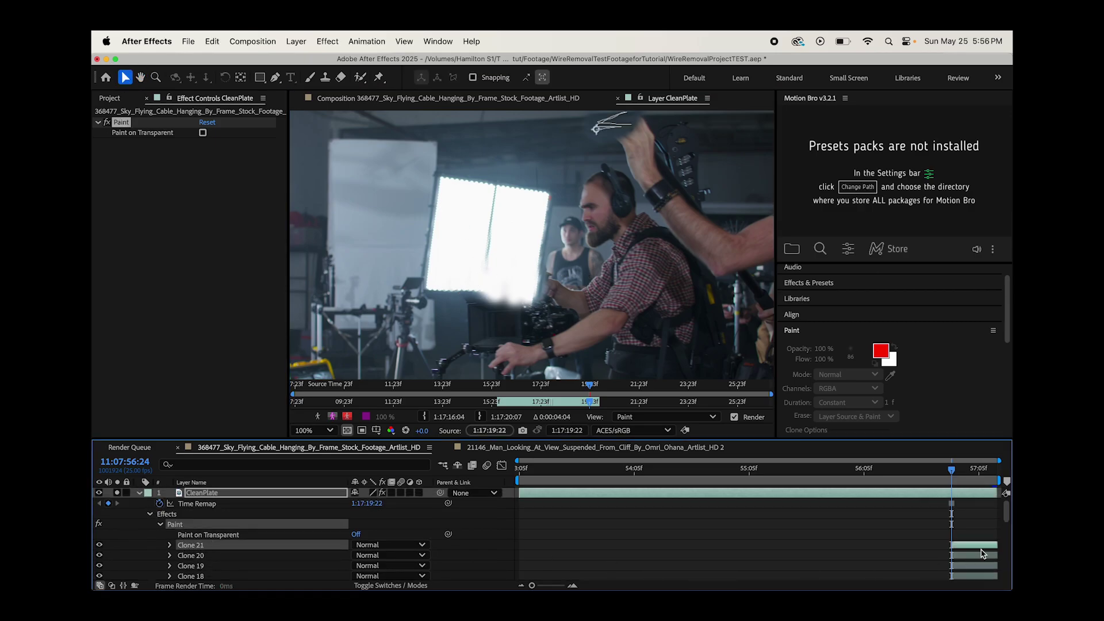
{"action": "scroll", "coordinate": [982, 554], "scroll_direction": "down", "scroll_amount": 10}
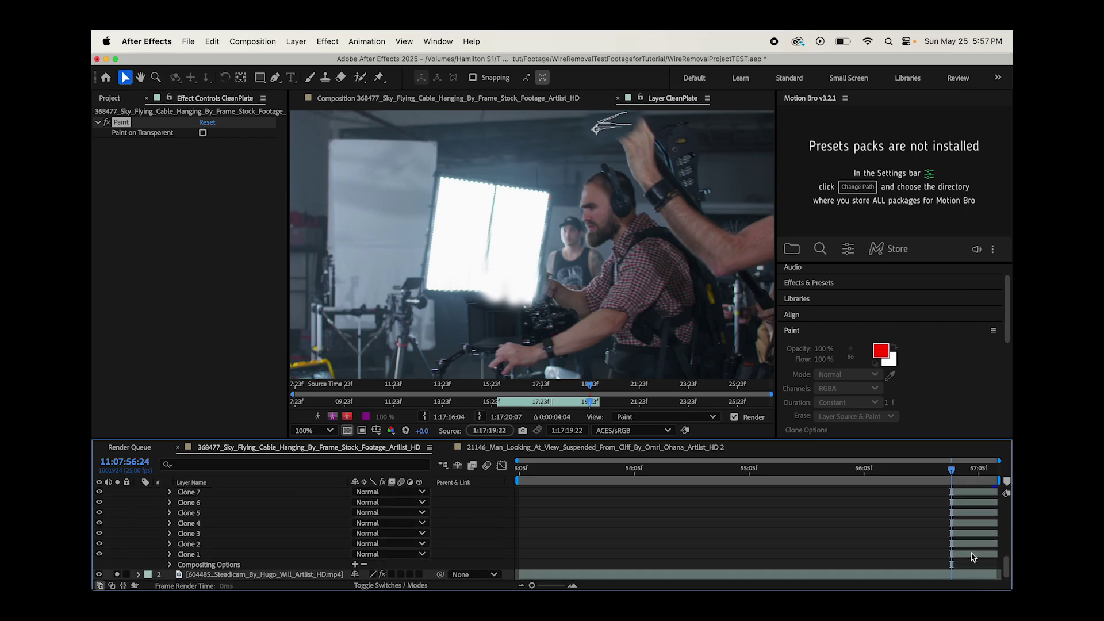
{"action": "left_click", "coordinate": [972, 555], "text": "shift"}
{"action": "scroll", "coordinate": [957, 552], "scroll_direction": "up", "scroll_amount": 10}
{"action": "left_click_drag", "start_coordinate": [949, 545], "coordinate": [519, 546]}
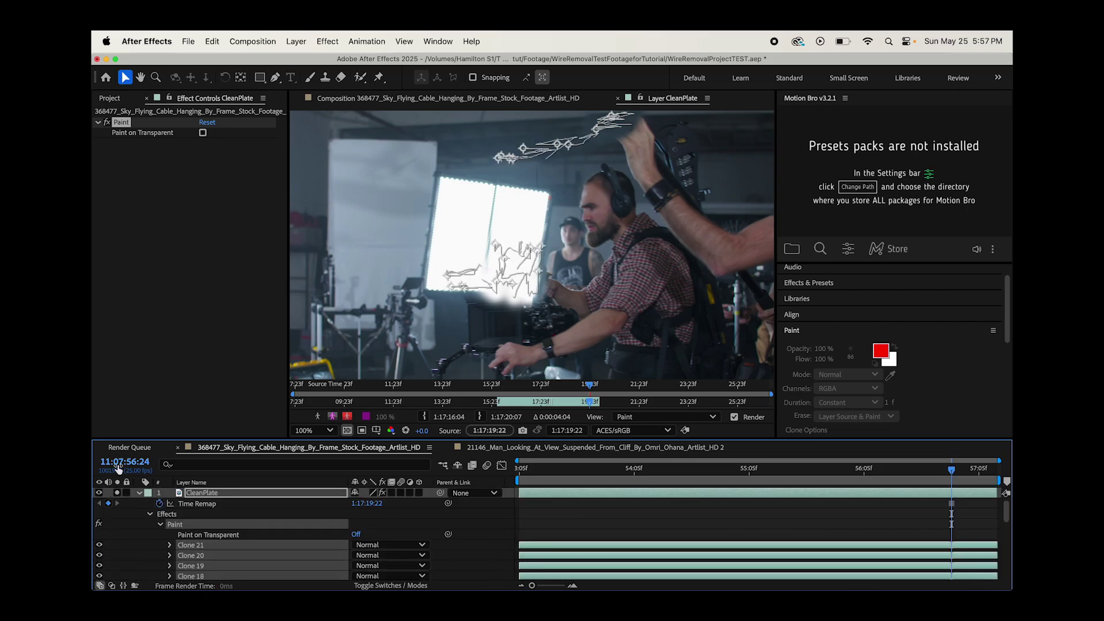
{"action": "left_click", "coordinate": [138, 493]}
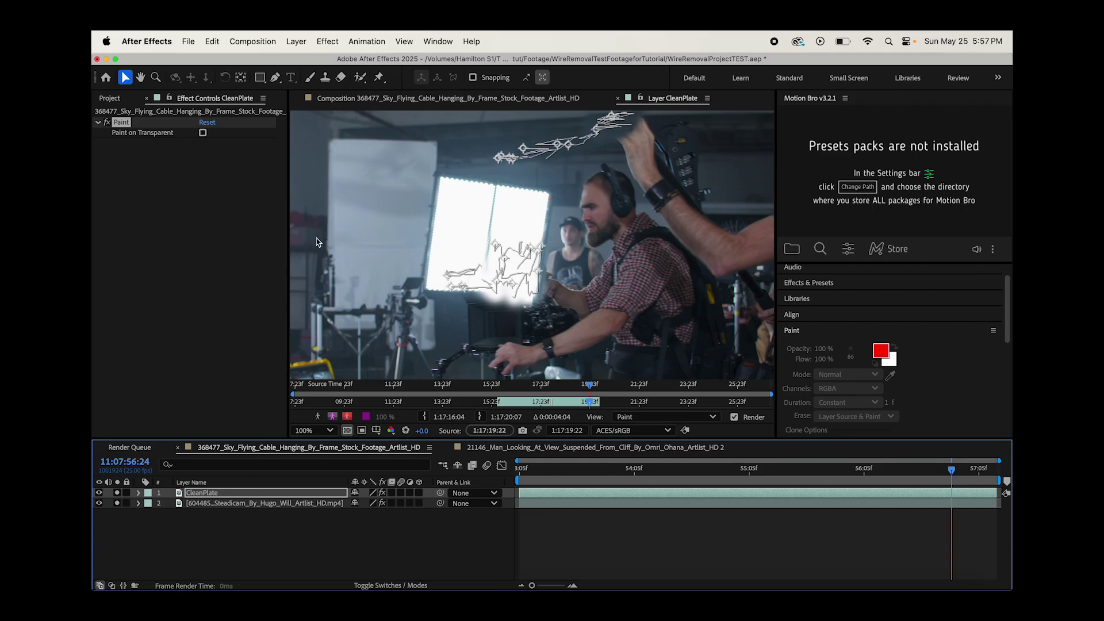
- Trim CleanPlate's out point to the playhead so the Steadicam footage shows after it
{"action": "left_click", "coordinate": [195, 504]}
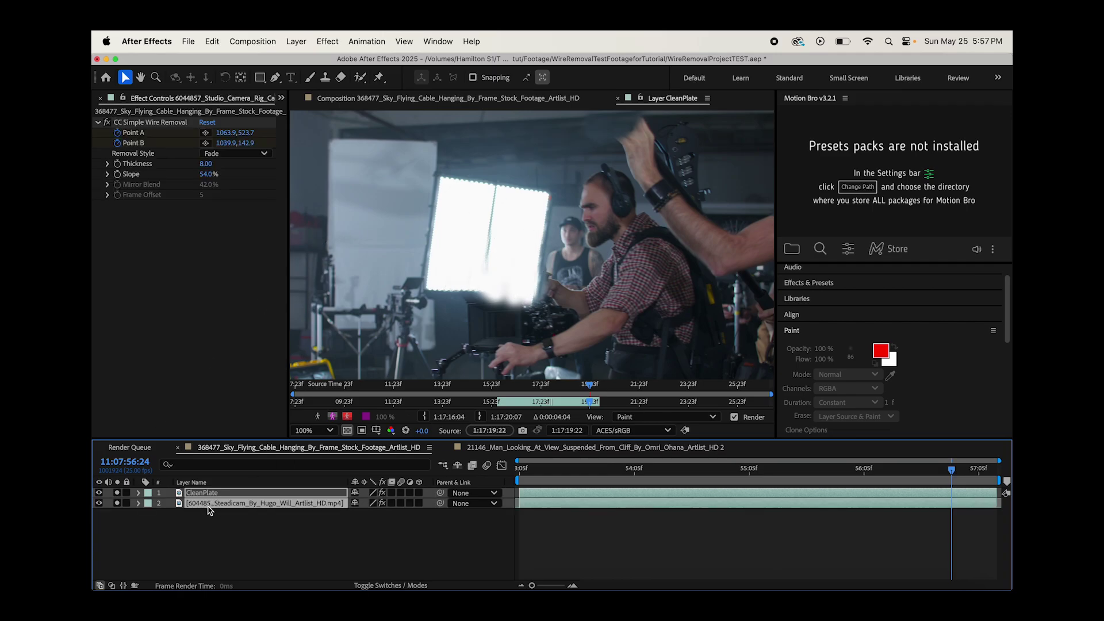
{"action": "left_click", "coordinate": [360, 102]}
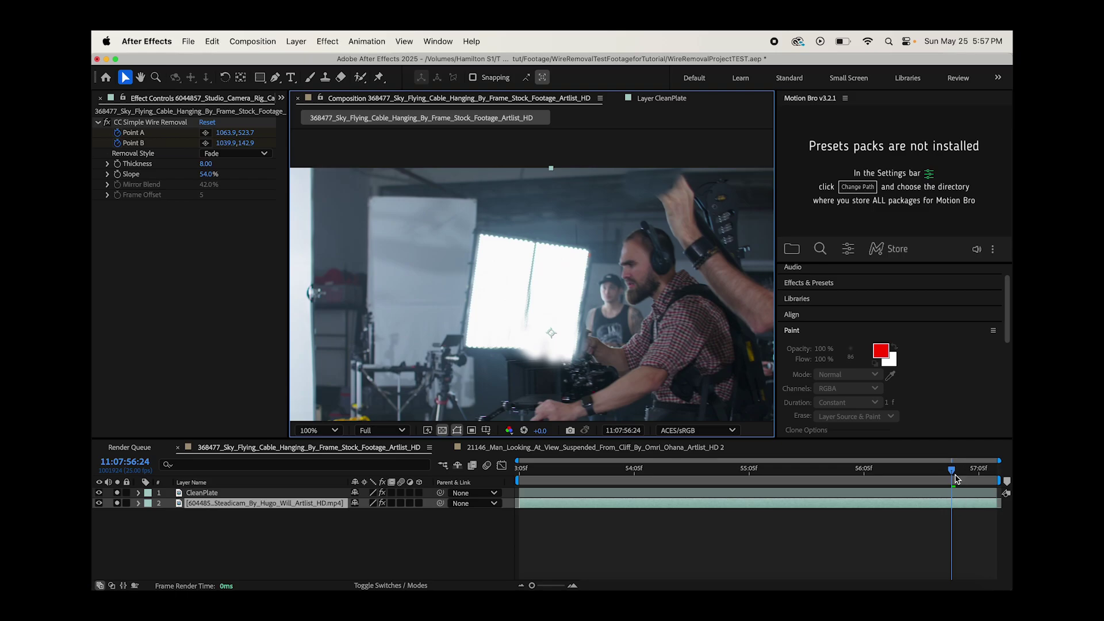
{"action": "left_click", "coordinate": [961, 494]}
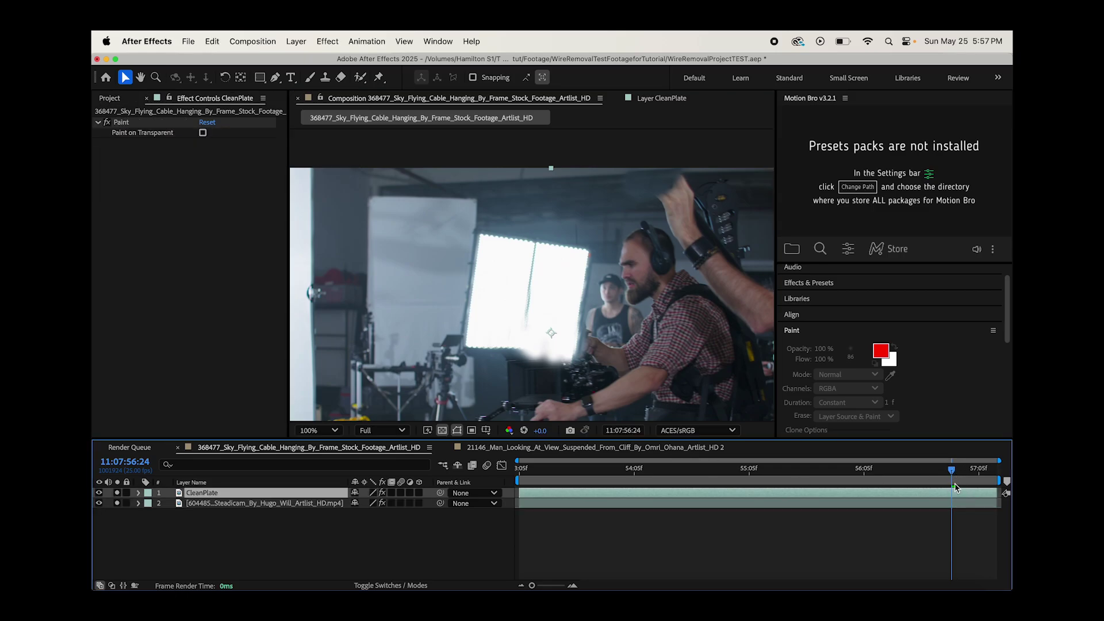
{"action": "left_click", "coordinate": [953, 472]}
{"action": "left_click_drag", "start_coordinate": [992, 493], "coordinate": [948, 498]}
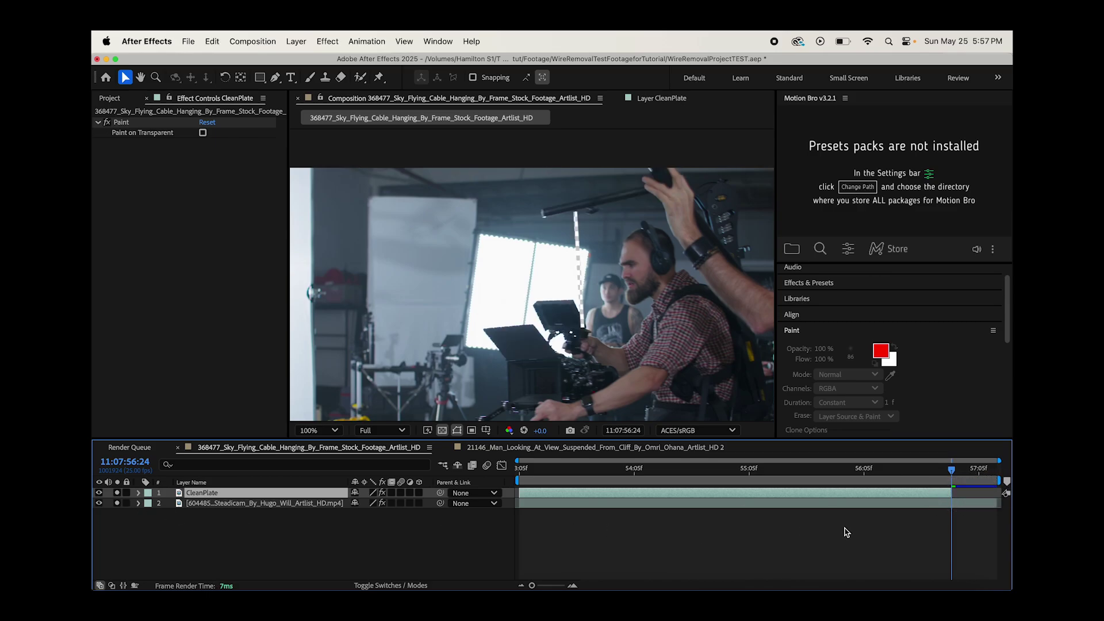
{"action": "left_click", "coordinate": [213, 505]}
{"action": "scroll", "coordinate": [924, 355], "scroll_direction": "down", "scroll_amount": 8}
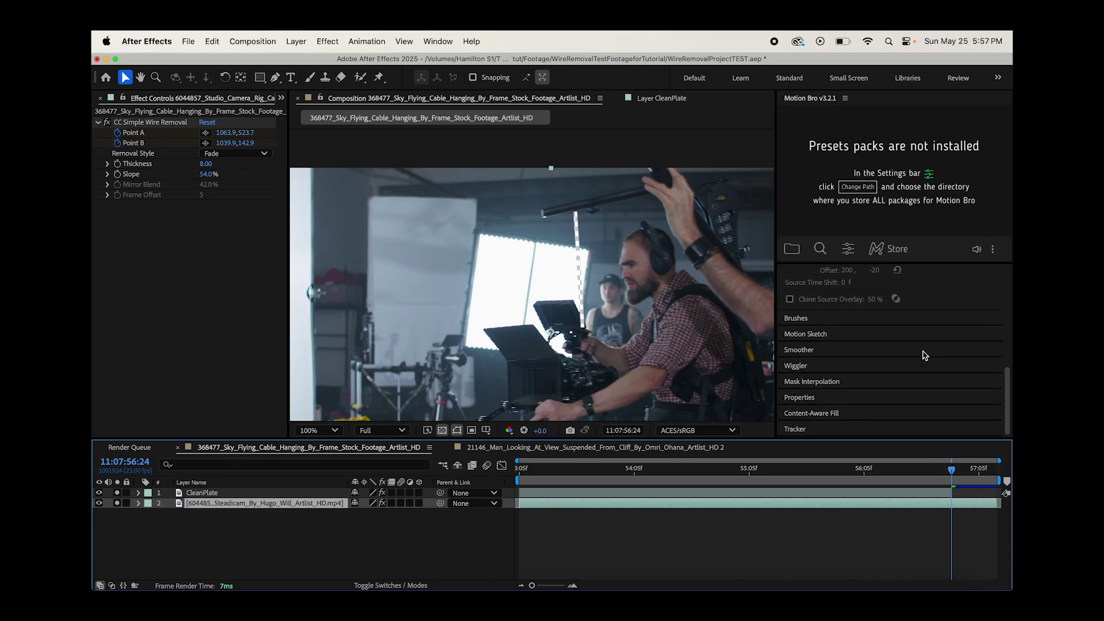
- Start a motion track on the Steadicam footage with rotation as well as position
{"action": "left_click", "coordinate": [800, 429]}
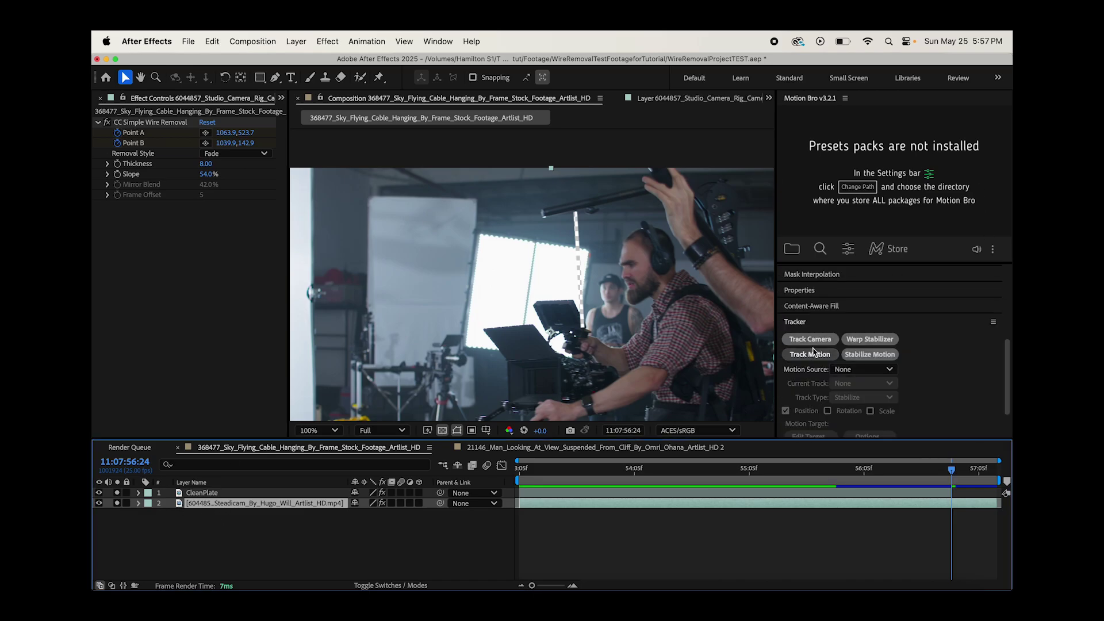
{"action": "left_click", "coordinate": [807, 356]}
{"action": "key", "text": "period"}
{"action": "left_click", "coordinate": [827, 411]}
{"action": "key", "text": "comma"}
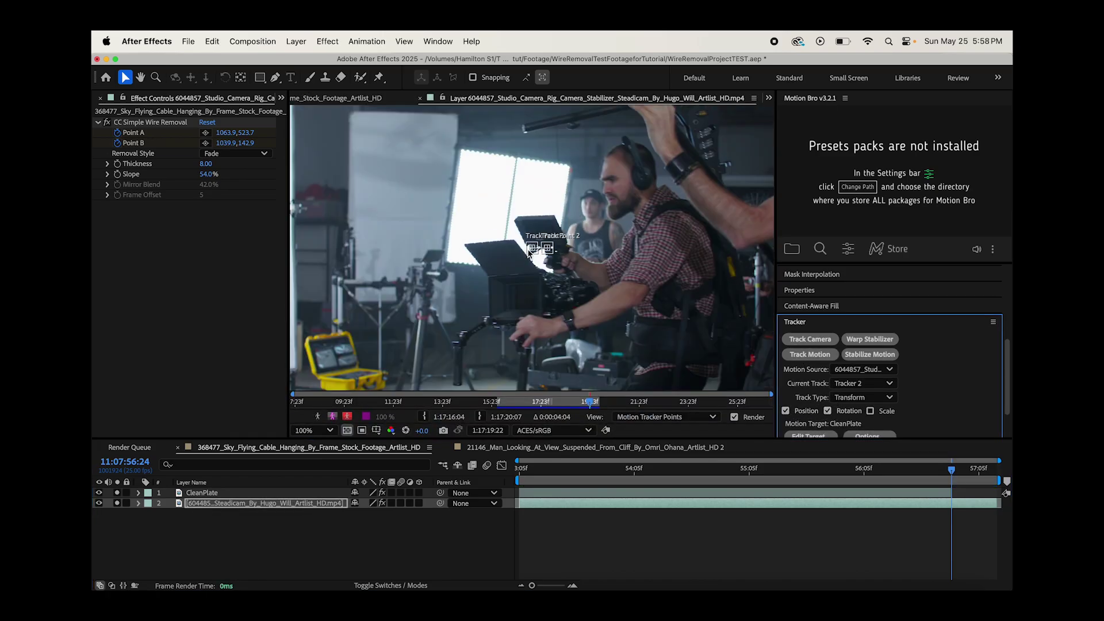
- Place Track Point 1 near the light panel top and enlarge Track Point 2's feature box
{"action": "mouse_move", "coordinate": [528, 253]}
{"action": "left_mouse_down"}
{"action": "mouse_move", "coordinate": [488, 274]}
{"action": "mouse_move", "coordinate": [476, 165]}
{"action": "mouse_move", "coordinate": [453, 156]}
{"action": "mouse_move", "coordinate": [478, 163]}
{"action": "mouse_move", "coordinate": [469, 161]}
{"action": "left_mouse_up"}
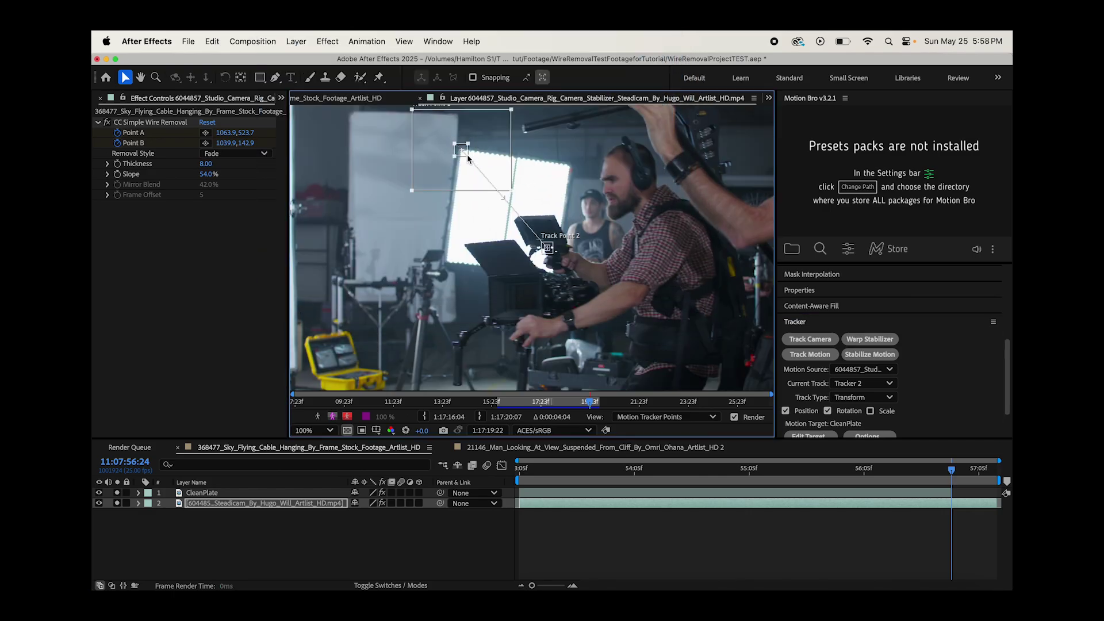
{"action": "scroll", "coordinate": [516, 215], "scroll_direction": "up", "scroll_amount": 3}
{"action": "scroll", "coordinate": [516, 214], "scroll_direction": "left", "scroll_amount": 2}
{"action": "left_click_drag", "start_coordinate": [624, 352], "coordinate": [400, 190]}
{"action": "scroll", "coordinate": [627, 352], "scroll_direction": "down", "scroll_amount": 2}
{"action": "left_click", "coordinate": [140, 77]}
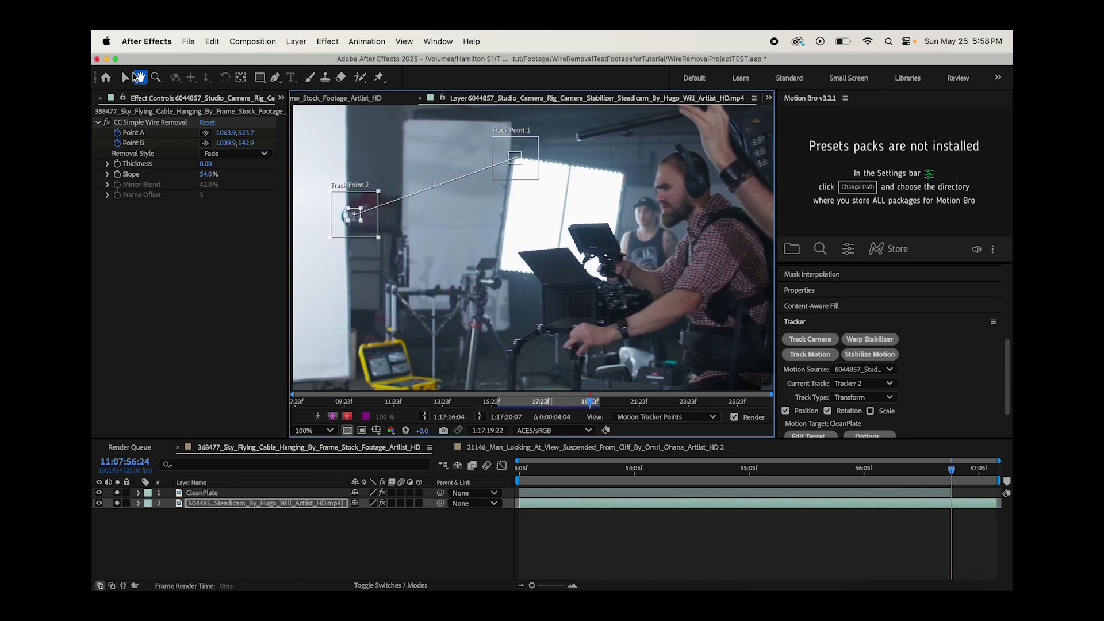
{"action": "left_click", "coordinate": [125, 76]}
{"action": "scroll", "coordinate": [945, 389], "scroll_direction": "down", "scroll_amount": 3}
- Analyze both track points forward, then backward to the clip start at 11:07:53:05
{"action": "left_click", "coordinate": [867, 407]}
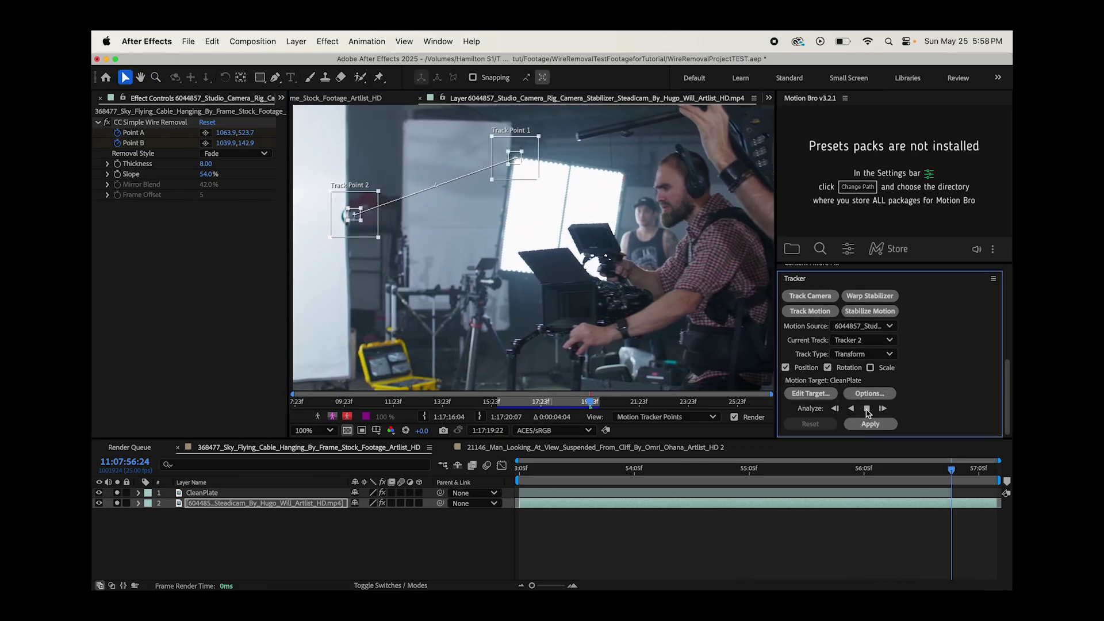
{"action": "left_click", "coordinate": [992, 469]}
{"action": "left_click_drag", "start_coordinate": [992, 470], "coordinate": [962, 469]}
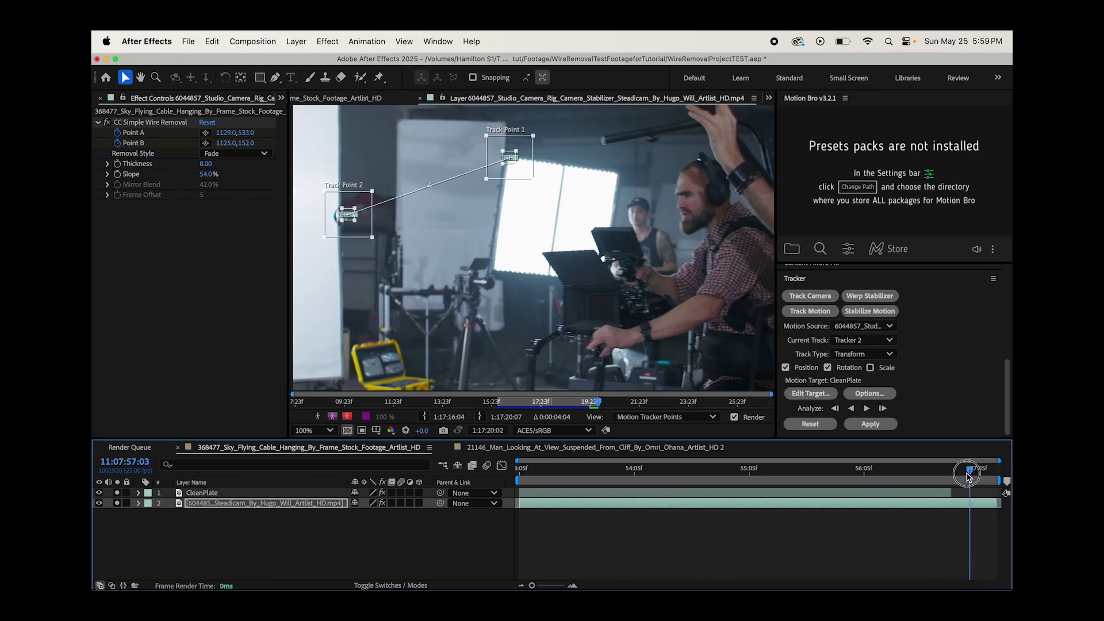
{"action": "left_click", "coordinate": [851, 408]}
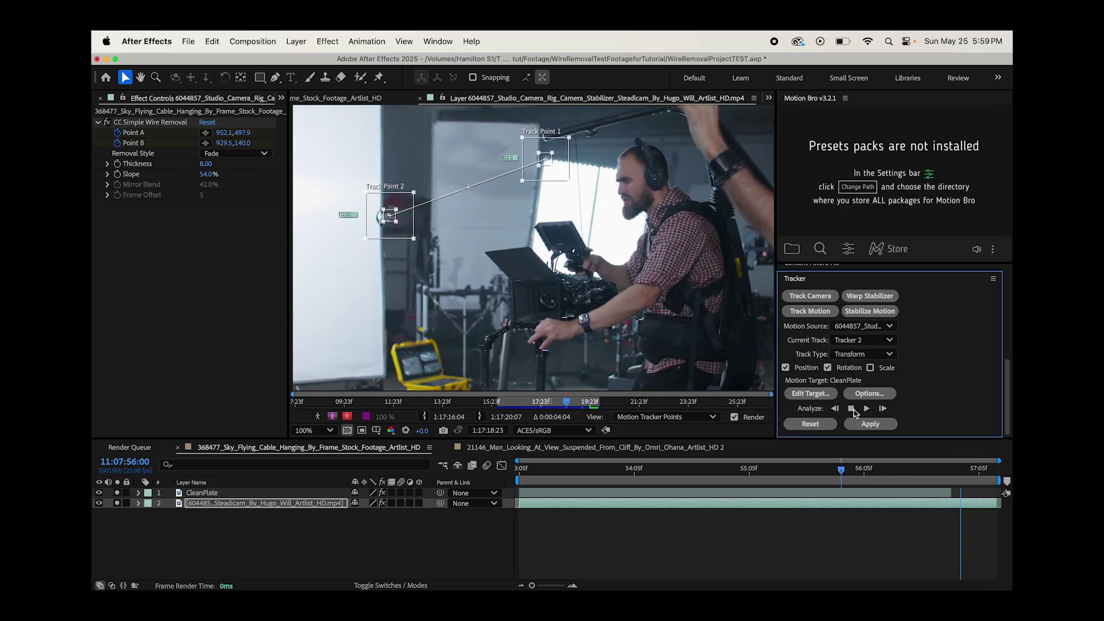
{"action": "key", "text": "period"}
{"action": "key", "text": "comma"}
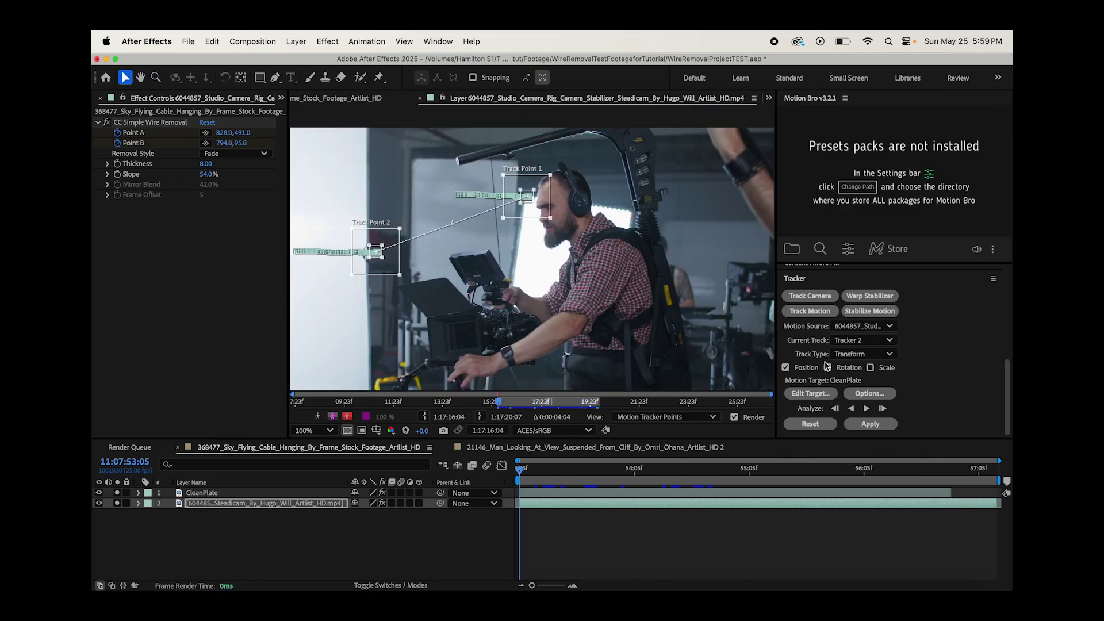
- Create a new Null Object layer, Null 3
{"action": "left_click", "coordinate": [296, 41]}
{"action": "mouse_move", "coordinate": [345, 63]}
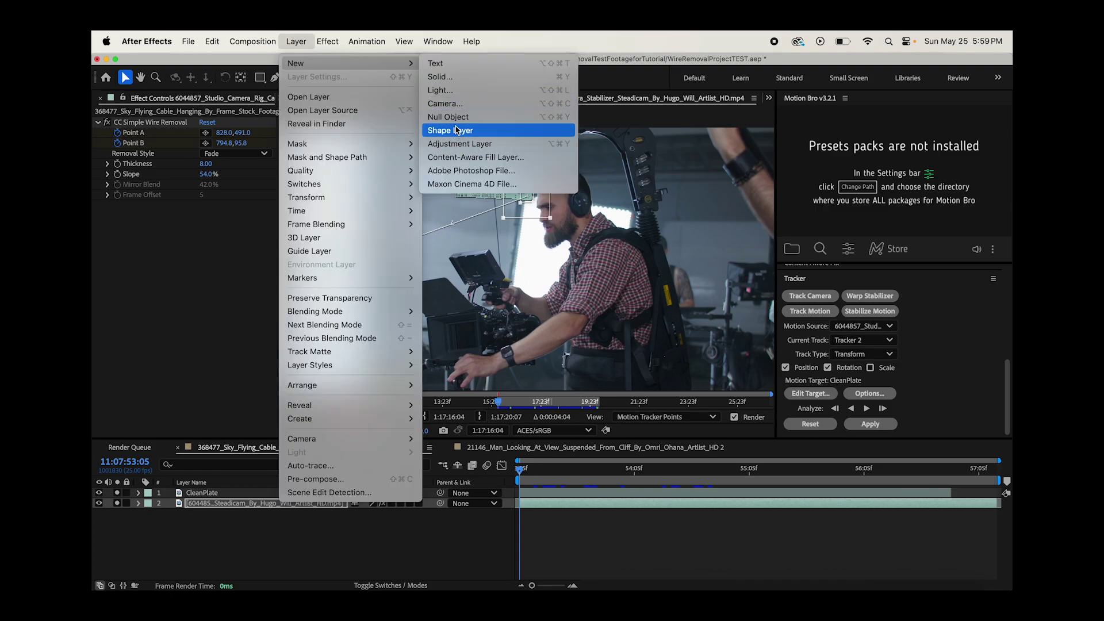
{"action": "left_click", "coordinate": [457, 118]}
{"action": "left_click", "coordinate": [209, 494]}
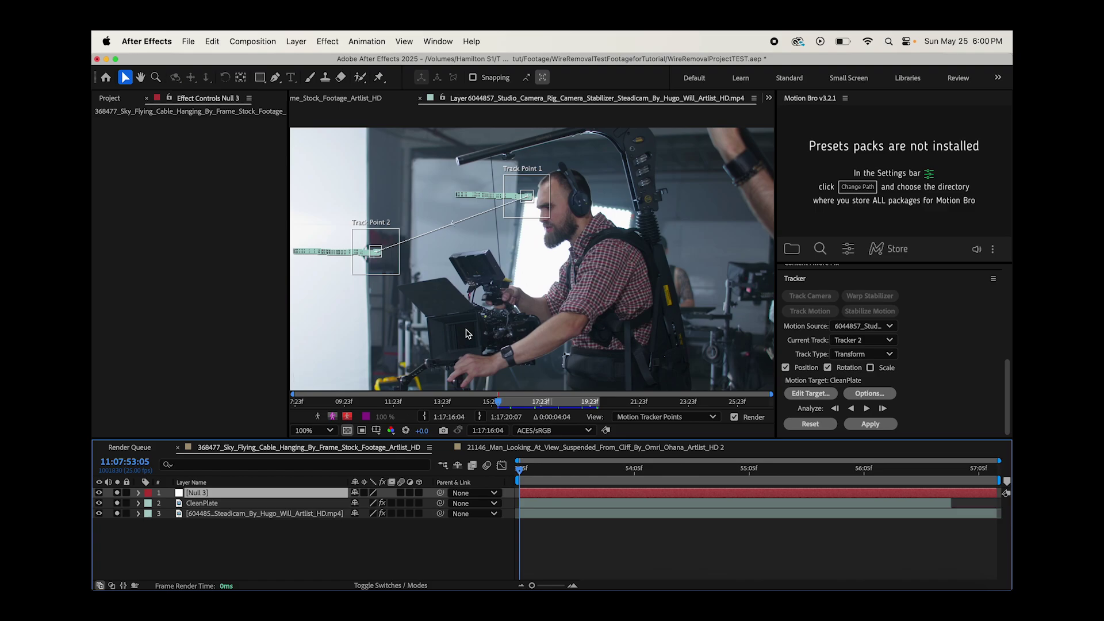
- Set Null 3 as the tracker's edit target and apply the motion in X and Y
{"action": "left_click", "coordinate": [811, 393]}
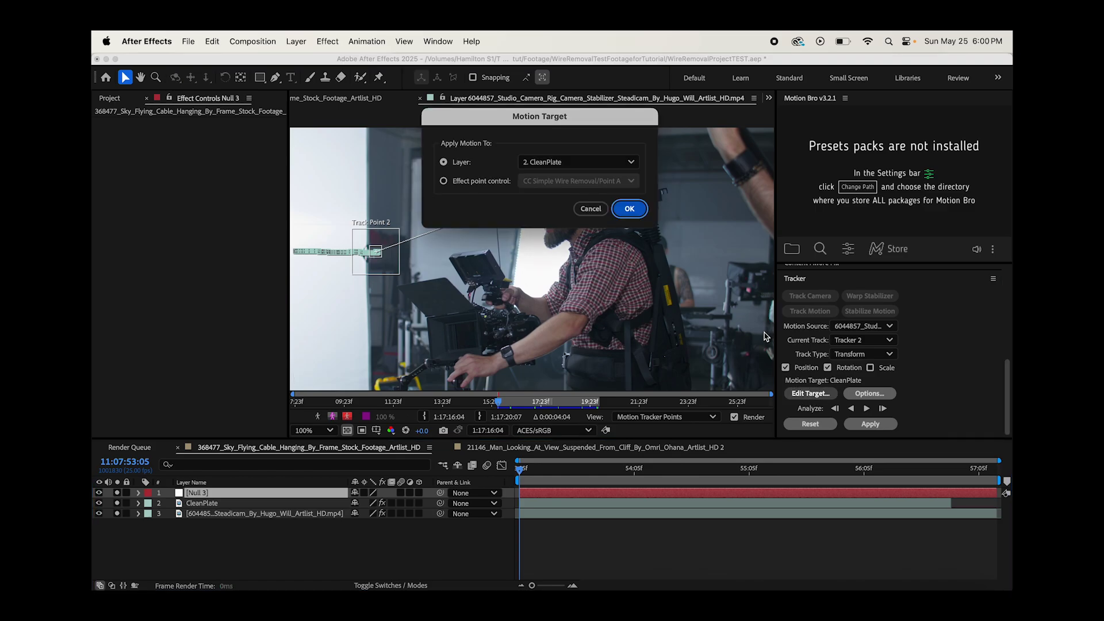
{"action": "left_click", "coordinate": [563, 171]}
{"action": "left_click", "coordinate": [556, 183]}
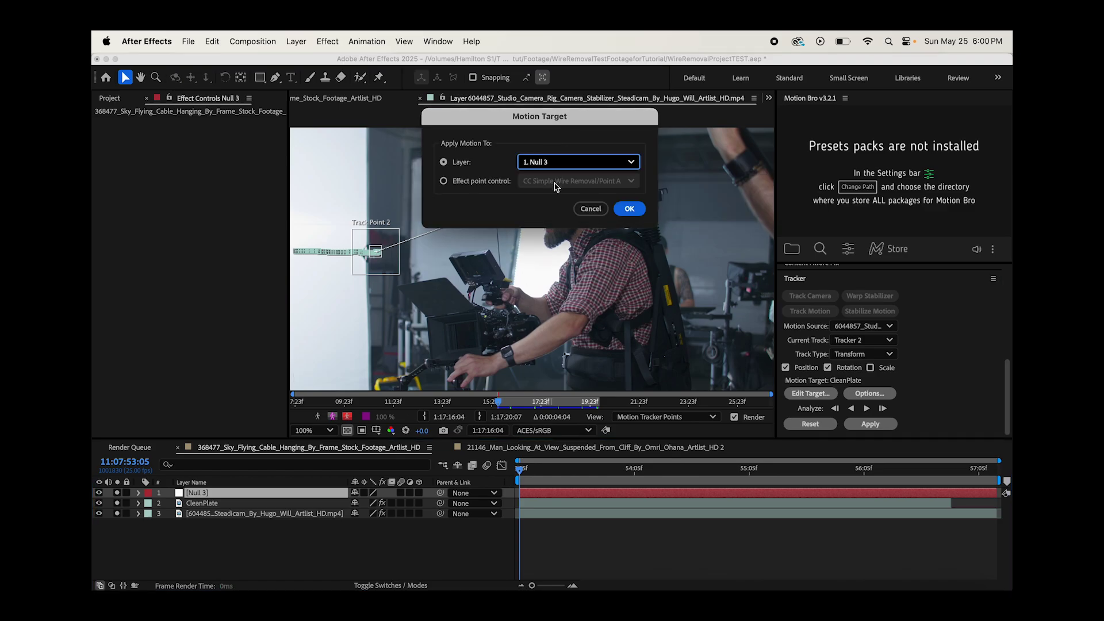
{"action": "left_click", "coordinate": [630, 209]}
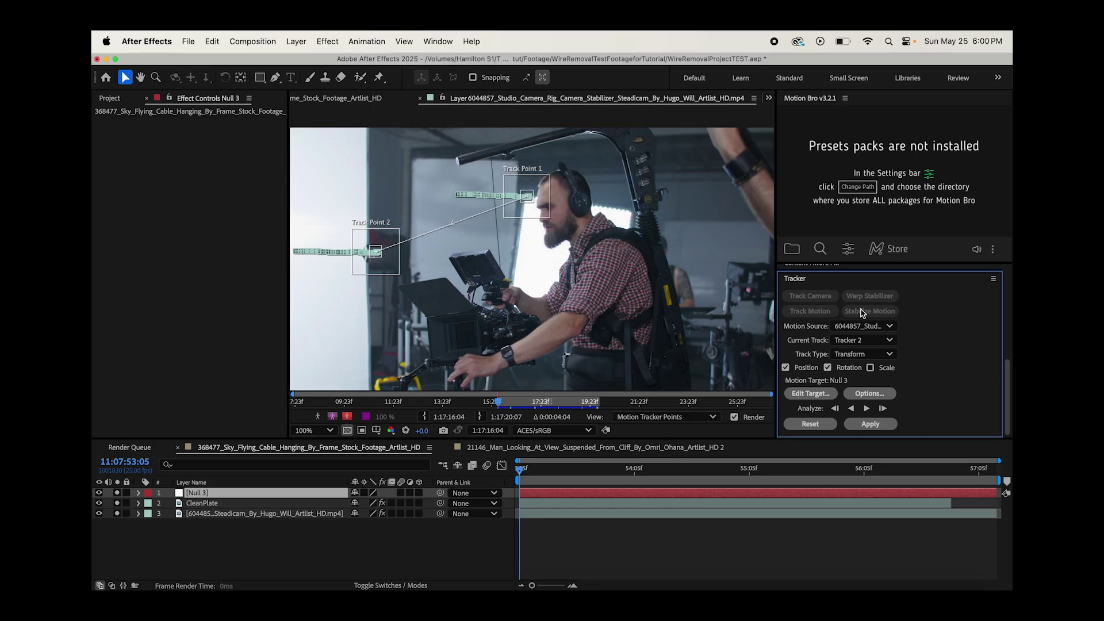
{"action": "left_click", "coordinate": [870, 424]}
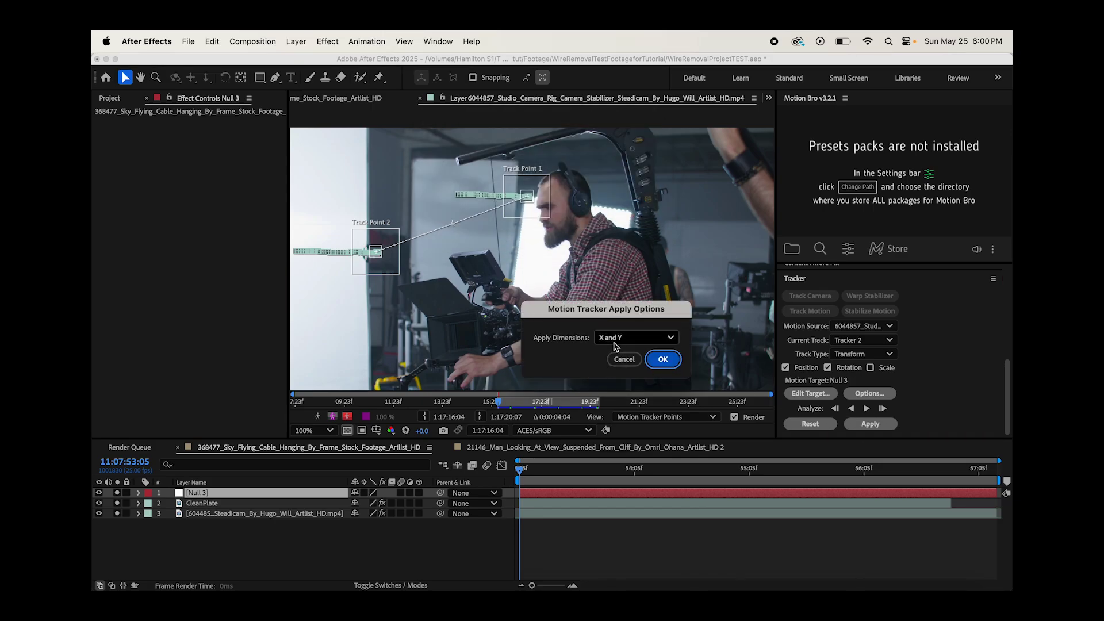
{"action": "left_click", "coordinate": [663, 359]}
{"action": "left_click", "coordinate": [139, 496]}
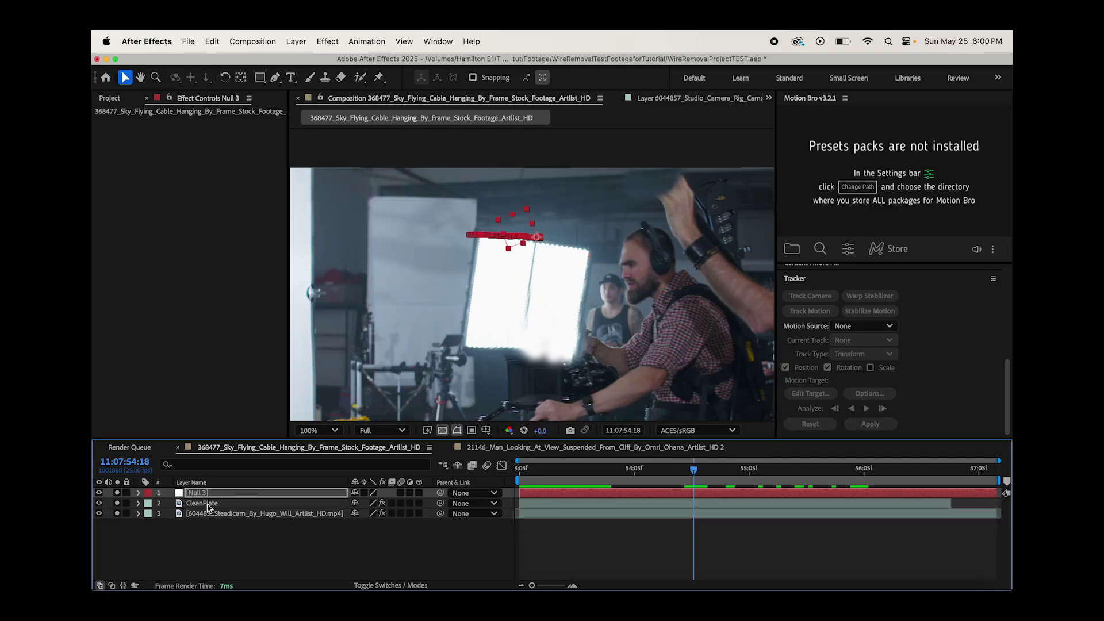
- Hide CleanPlate and step through frames to the clip end to check Null 3's track
{"action": "left_click", "coordinate": [201, 503]}
{"action": "left_click", "coordinate": [99, 503]}
{"action": "key", "text": "Page_Down"}
{"action": "left_click", "coordinate": [216, 495]}
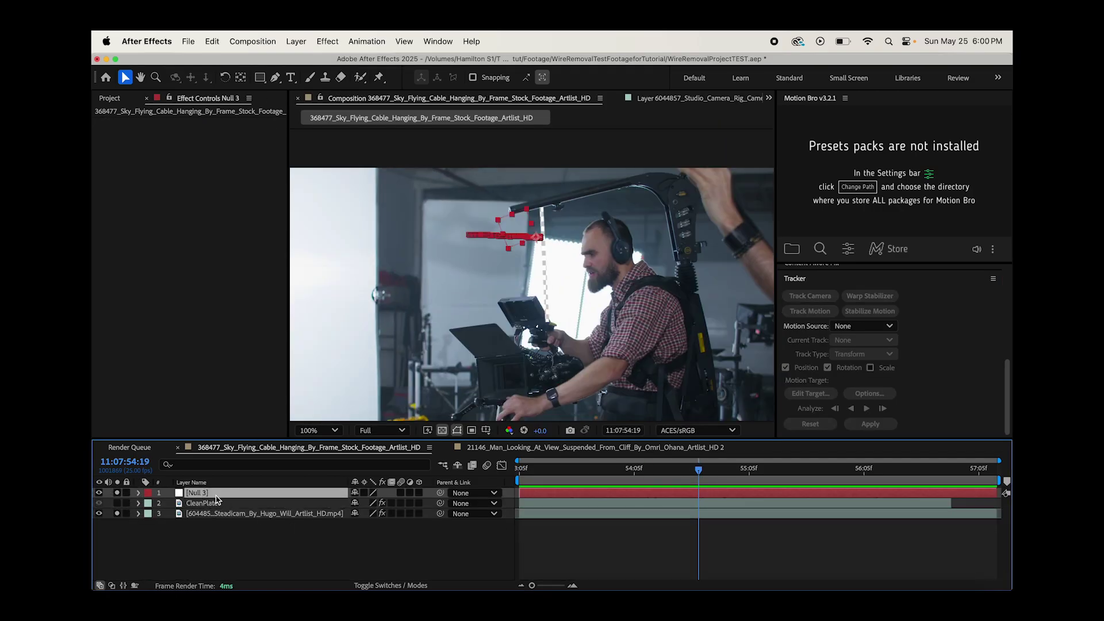
{"action": "key", "text": "Page_Down"}
{"action": "key", "text": "Page_Down"}
{"action": "key", "text": "Page_Down"}
{"action": "key", "text": "Page_Down"}
{"action": "key", "text": "Page_Down"}
{"action": "key", "text": "Page_Down"}
{"action": "key", "text": "Page_Down"}
{"action": "key", "text": "Page_Down"}
{"action": "key", "text": "Page_Down"}
{"action": "key", "text": "Page_Down"}
{"action": "key", "text": "Page_Down"}
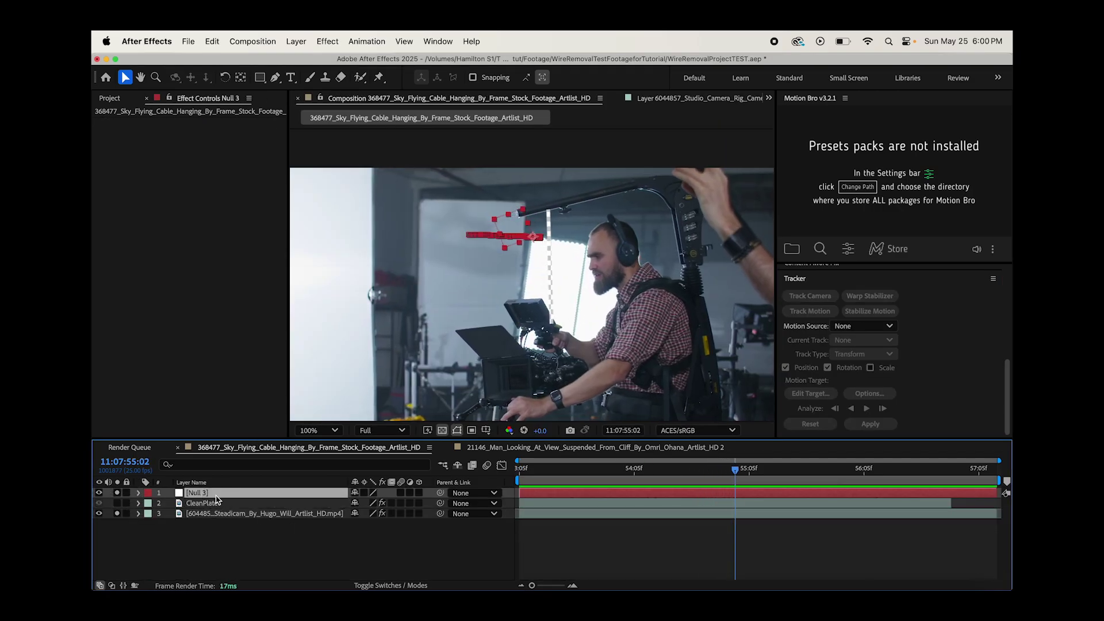
{"action": "key", "text": "Page_Down"}
{"action": "key", "text": "Page_Down"}
{"action": "key", "text": "Page_Down"}
{"action": "key", "text": "Page_Down"}
{"action": "key", "text": "Page_Down"}
{"action": "key", "text": "Page_Down"}
{"action": "key", "text": "Page_Down"}
{"action": "key", "text": "Page_Down"}
{"action": "key", "text": "Page_Down"}
{"action": "key", "text": "Page_Down"}
{"action": "key", "text": "Page_Down"}
{"action": "key", "text": "Page_Down"}
{"action": "key", "text": "Page_Down"}
{"action": "key", "text": "Page_Down"}
{"action": "key", "text": "Page_Down"}
{"action": "key", "text": "Page_Down"}
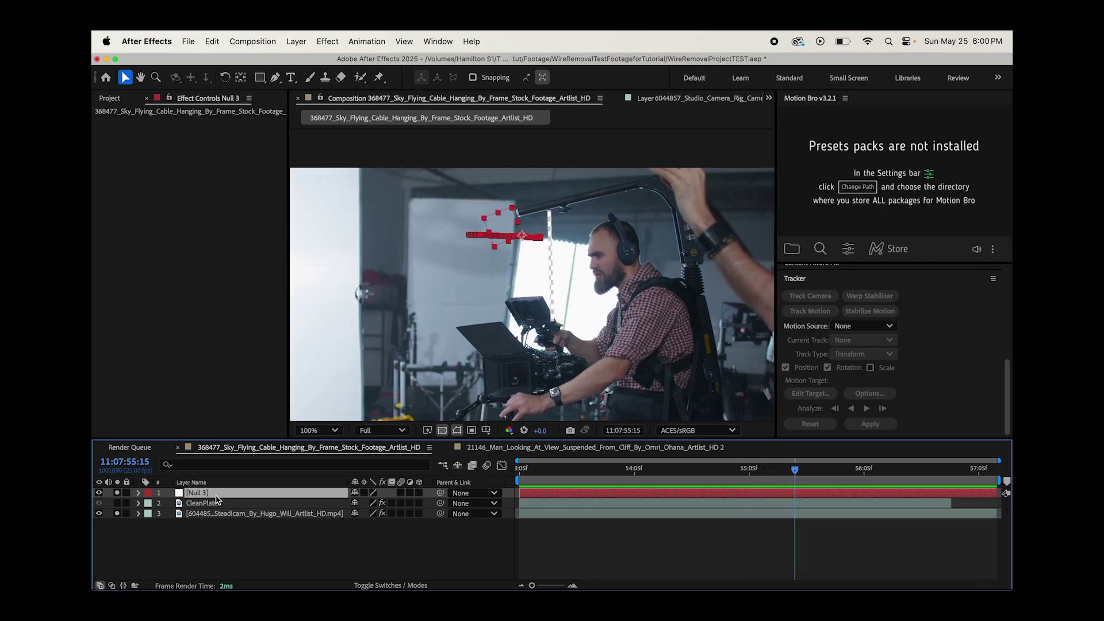
{"action": "key", "text": "Page_Down"}
{"action": "key", "text": "Page_Down"}
{"action": "key", "text": "Page_Down"}
{"action": "key", "text": "Page_Down"}
{"action": "key", "text": "Page_Down"}
{"action": "key", "text": "Page_Down"}
{"action": "key", "text": "Page_Down"}
{"action": "key", "text": "Page_Down"}
{"action": "key", "text": "Page_Down"}
{"action": "key", "text": "Page_Down"}
{"action": "key", "text": "Page_Down"}
{"action": "key", "text": "Page_Down"}
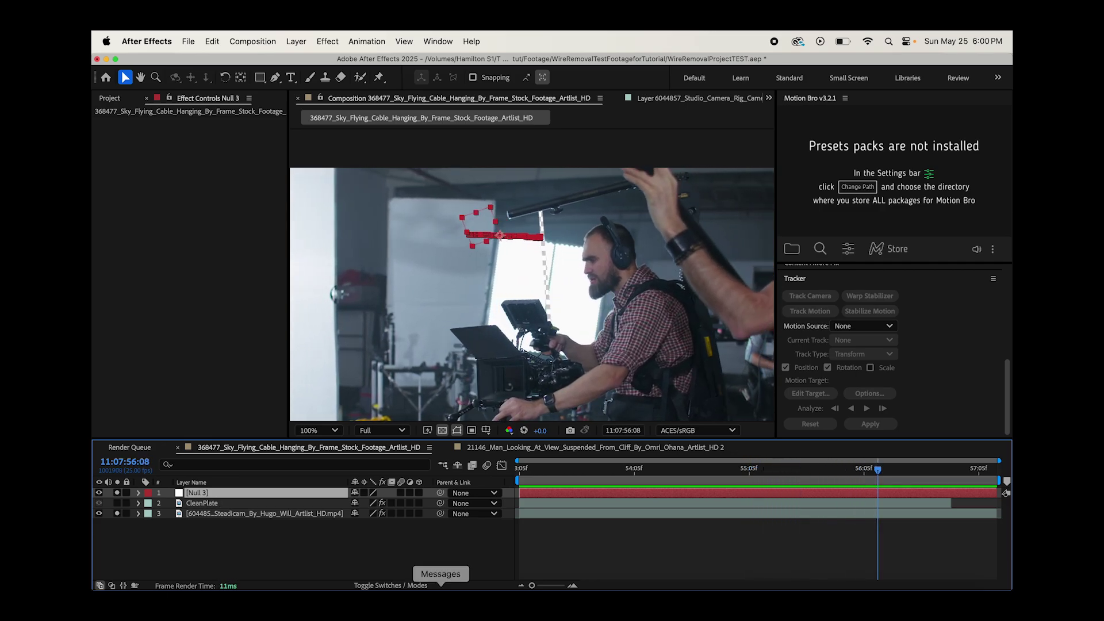
{"action": "left_click", "coordinate": [933, 470]}
{"action": "left_click_drag", "start_coordinate": [933, 472], "coordinate": [952, 471]}
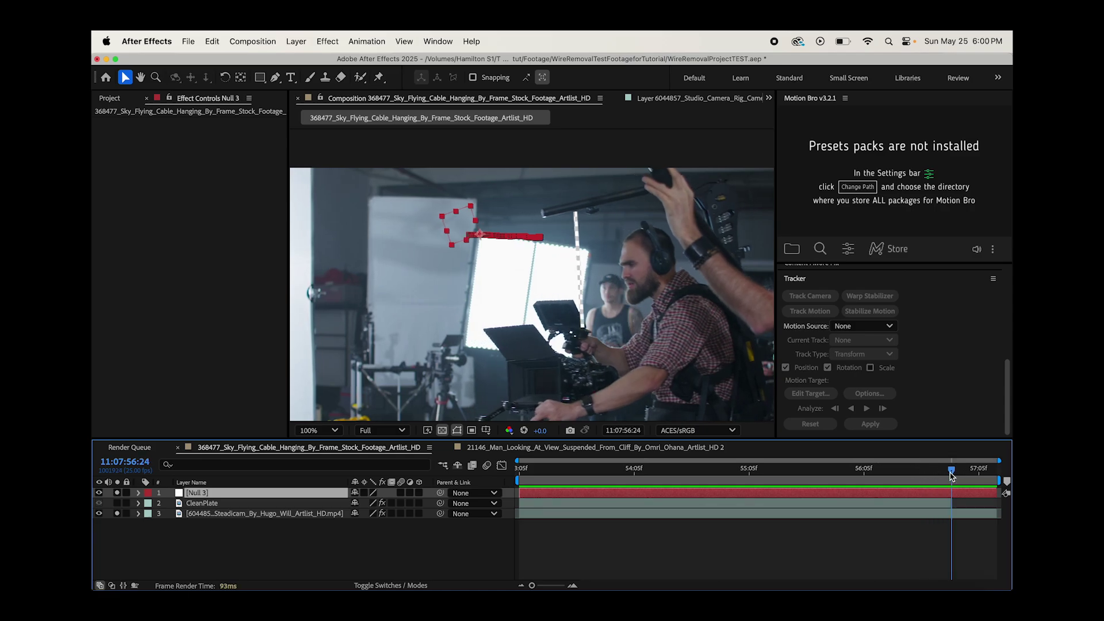
- Parent CleanPlate to Null 3 and extend its out point to the composition end
{"action": "left_click", "coordinate": [216, 505]}
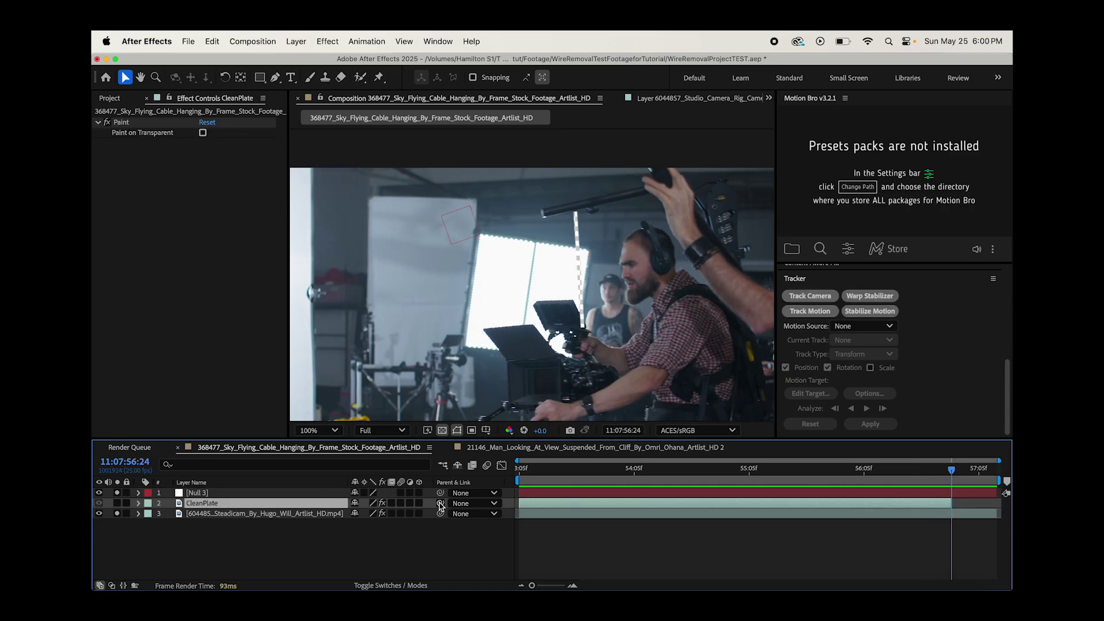
{"action": "left_click_drag", "start_coordinate": [440, 505], "coordinate": [247, 493]}
{"action": "left_click_drag", "start_coordinate": [952, 504], "coordinate": [998, 502]}
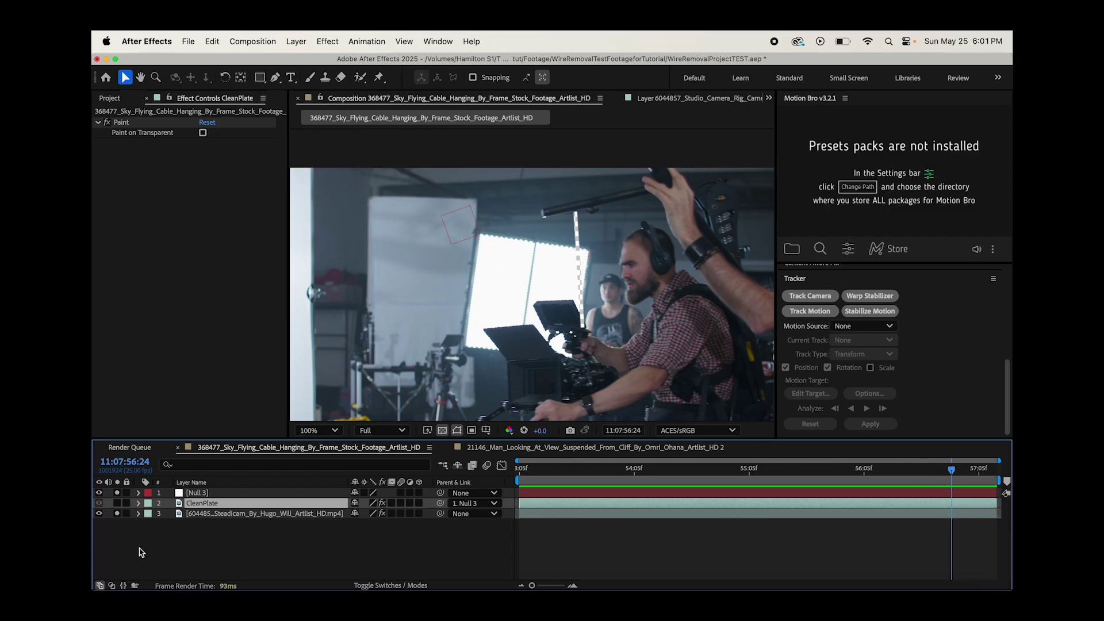
- Move CleanPlate below the Steadicam clip to layer 3 and turn its visibility off
{"action": "left_click", "coordinate": [117, 503]}
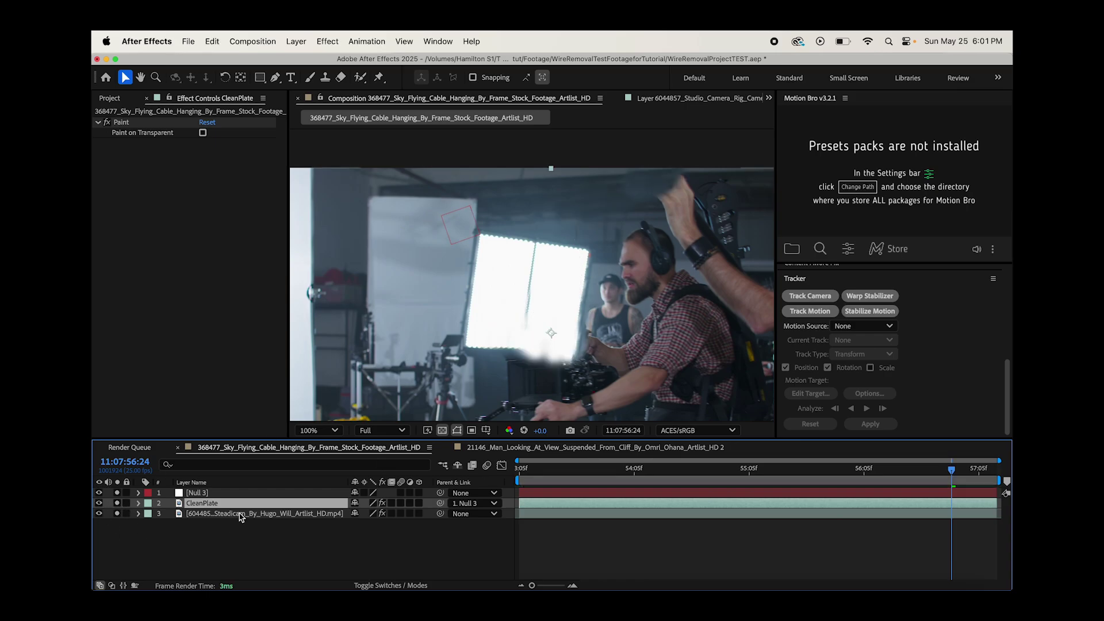
{"action": "left_click_drag", "start_coordinate": [221, 509], "coordinate": [222, 523]}
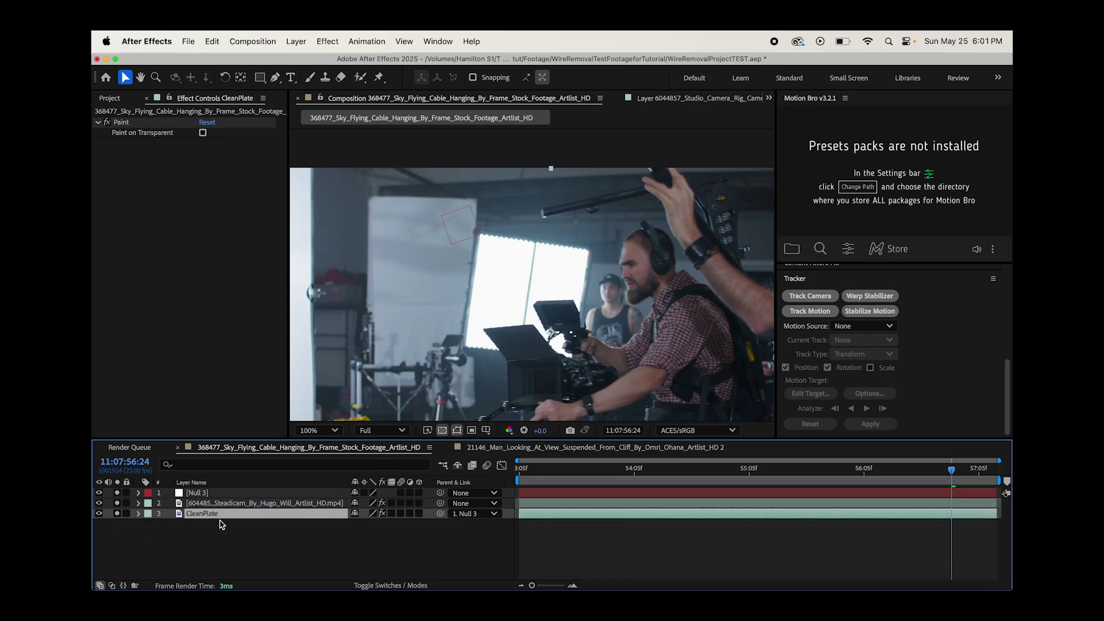
{"action": "left_click", "coordinate": [117, 513]}
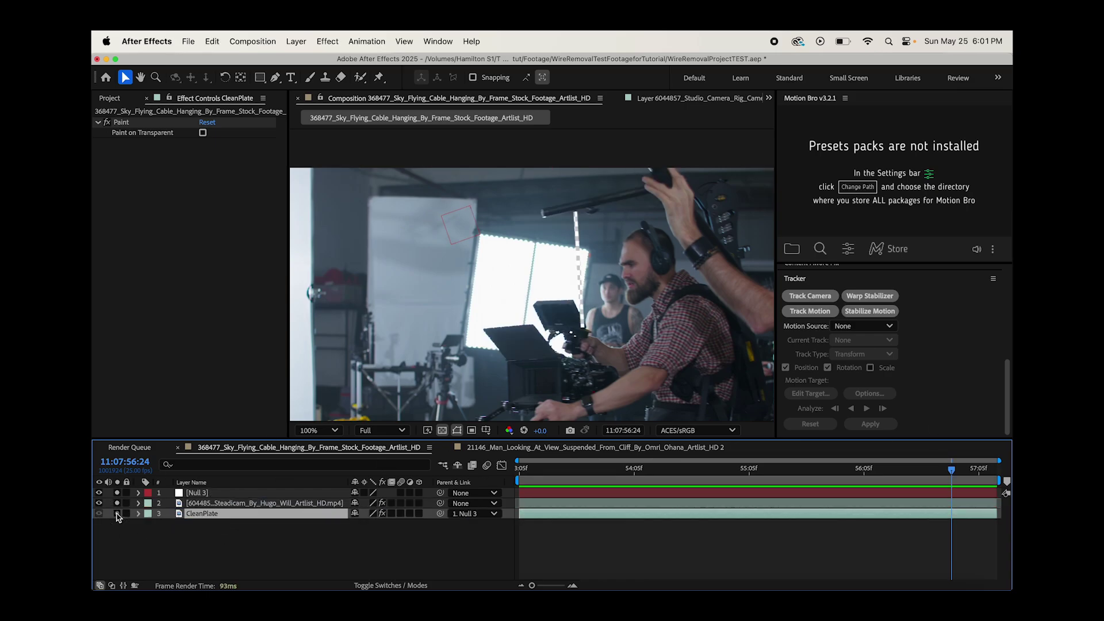
{"action": "left_click", "coordinate": [266, 503]}
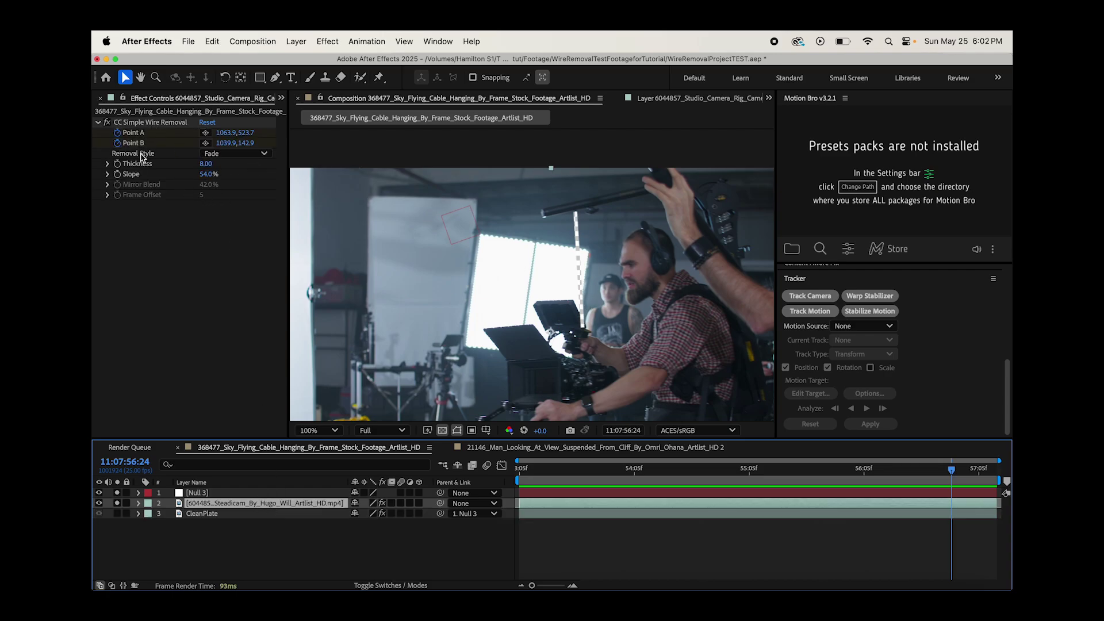
- Show CleanPlate again, preview the wire-removed shot, and return near the clip start
{"action": "left_click", "coordinate": [116, 514]}
{"action": "key", "text": "space"}
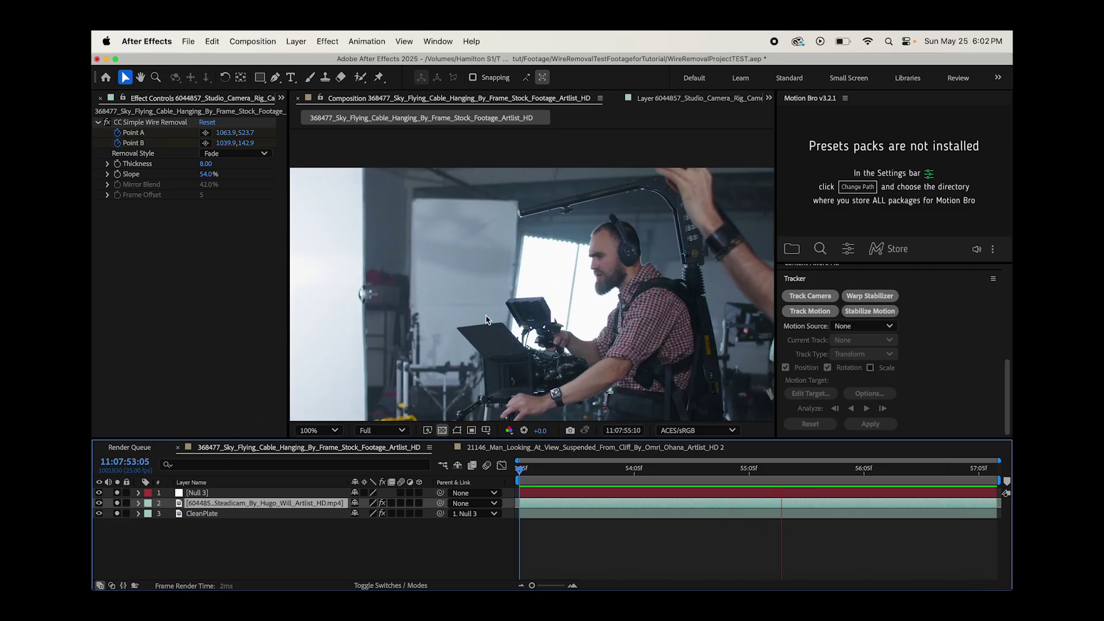
{"action": "key", "text": "space"}
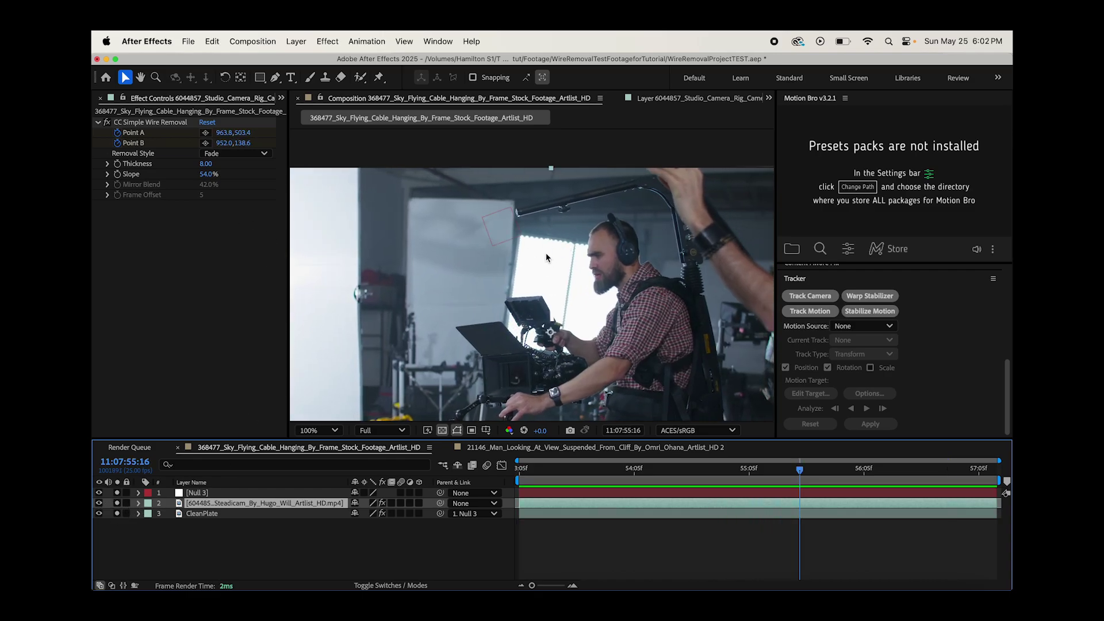
{"action": "left_click_drag", "start_coordinate": [747, 482], "coordinate": [538, 472]}
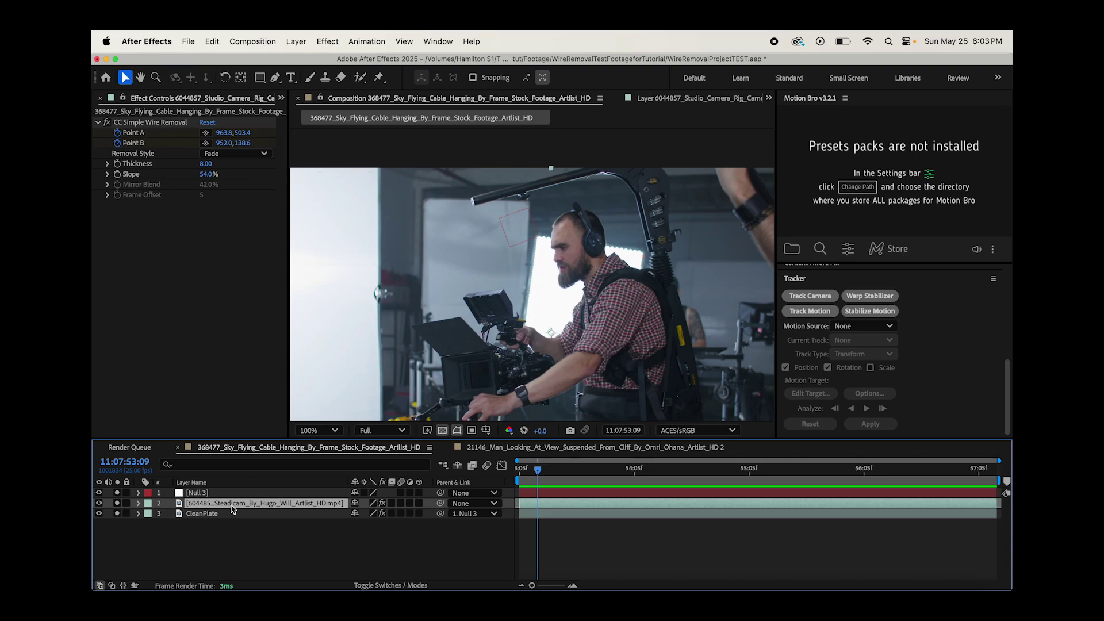
{"action": "left_click", "coordinate": [327, 41]}
- Apply Matte Choker to the Steadicam footage and magnify the view on the wire area
{"action": "mouse_move", "coordinate": [338, 291]}
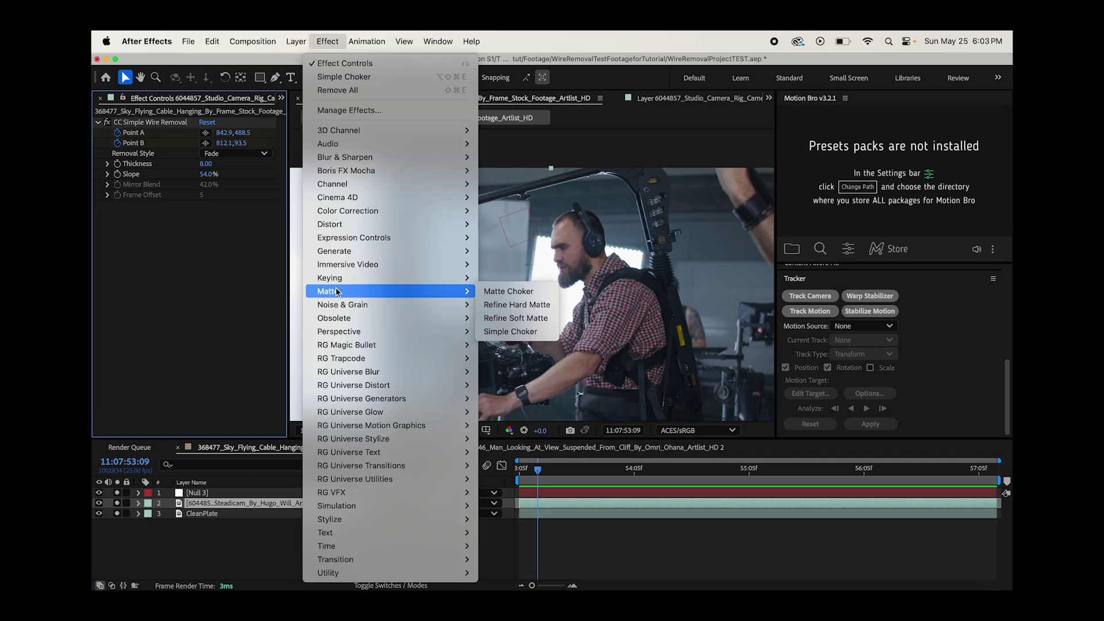
{"action": "left_click", "coordinate": [508, 291]}
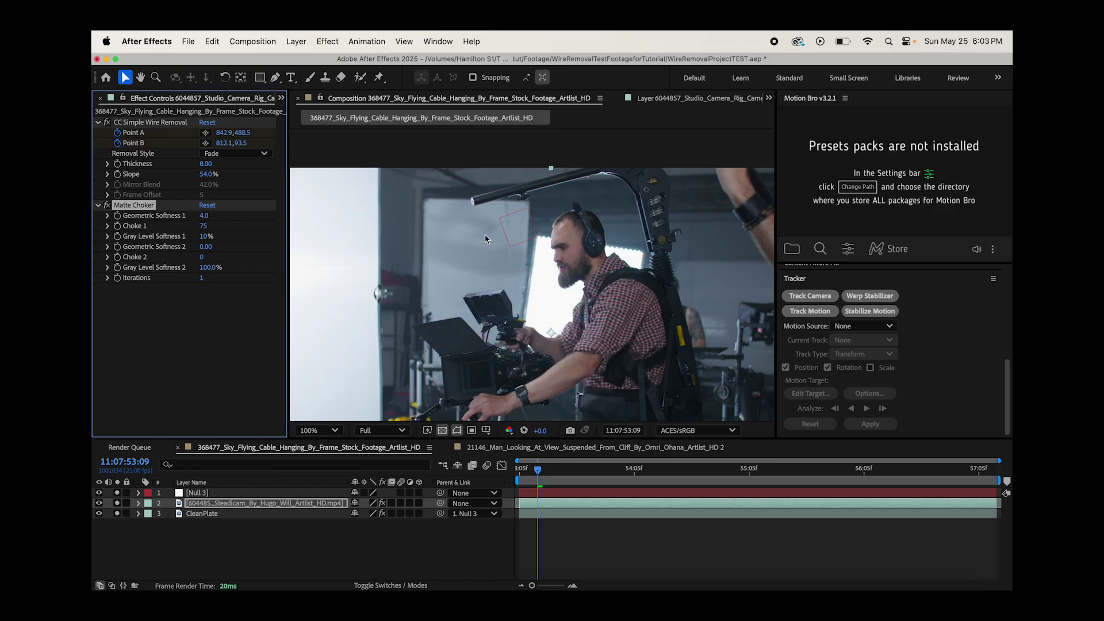
{"action": "key", "text": "period"}
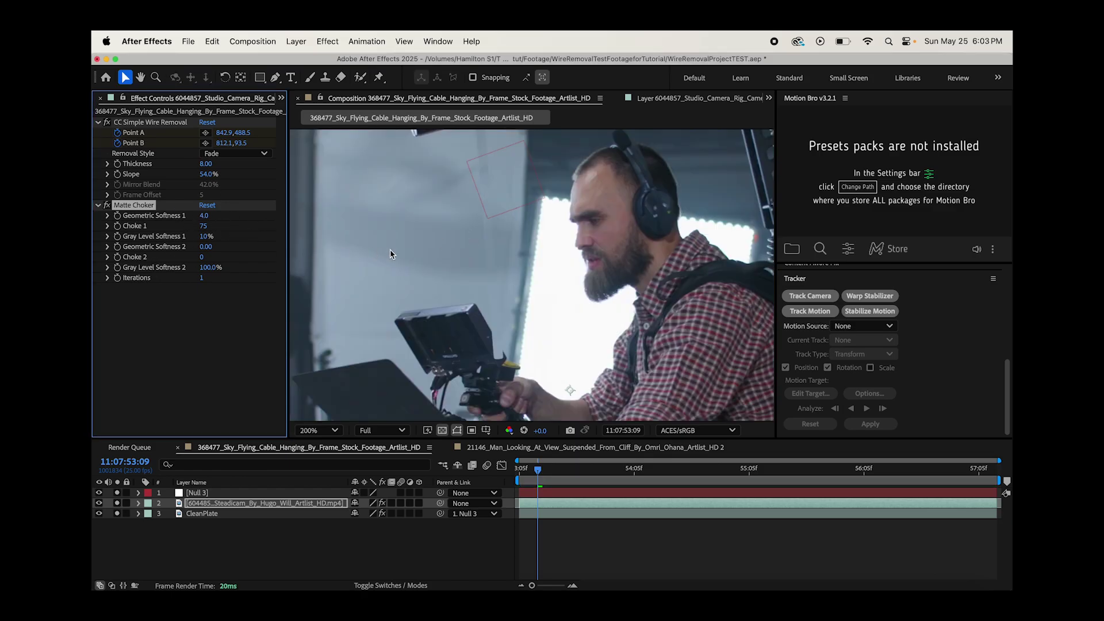
{"action": "key", "text": "h"}
{"action": "left_click_drag", "start_coordinate": [509, 240], "coordinate": [510, 265]}
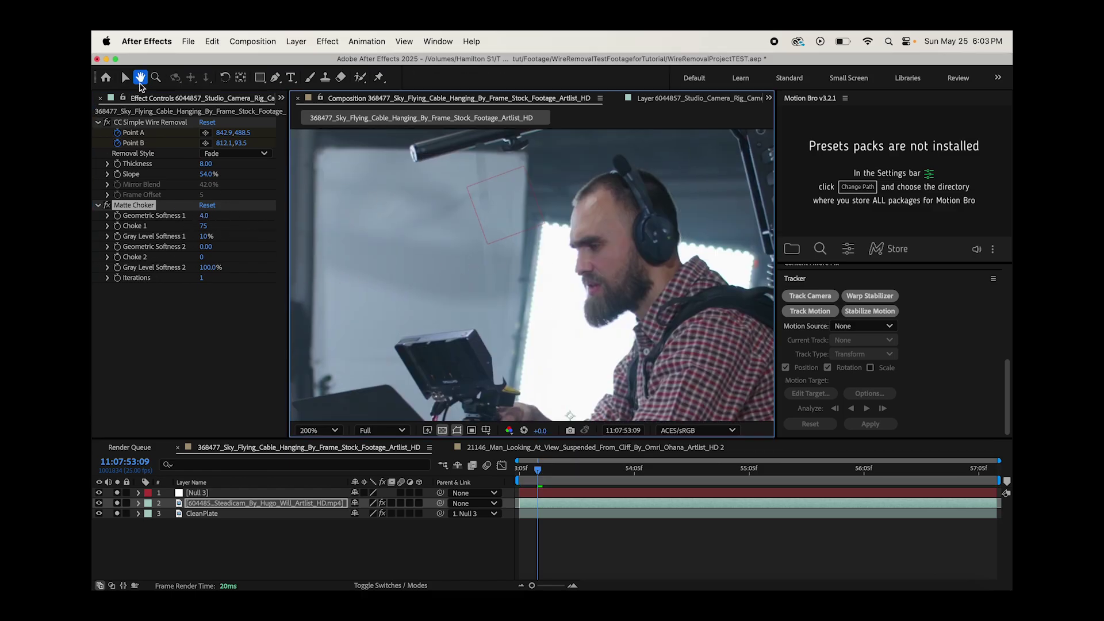
{"action": "left_click", "coordinate": [125, 77]}
- Set Geometric Softness 1 to 14.0 and Geometric Softness 2 to 1.80, and adjust Gray Level Softness
{"action": "left_click_drag", "start_coordinate": [204, 215], "coordinate": [306, 216]}
{"action": "left_click", "coordinate": [206, 236]}
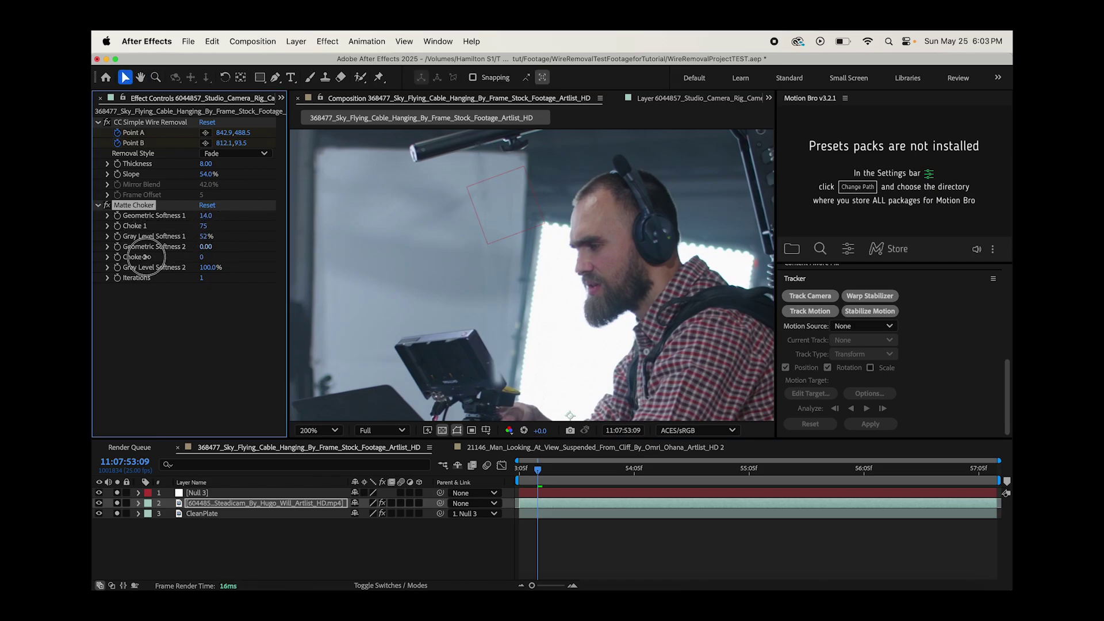
{"action": "left_click_drag", "start_coordinate": [205, 247], "coordinate": [211, 241]}
{"action": "left_click", "coordinate": [209, 267]}
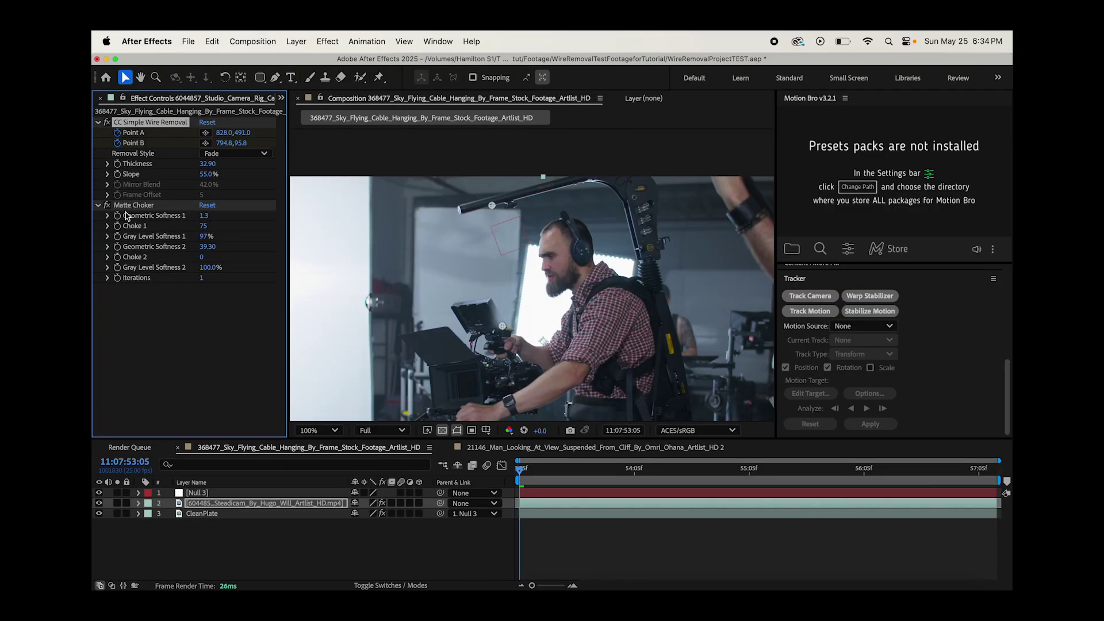
- Raise the wire removal Thickness to 40.80 and preview the result
{"action": "left_click", "coordinate": [134, 206]}
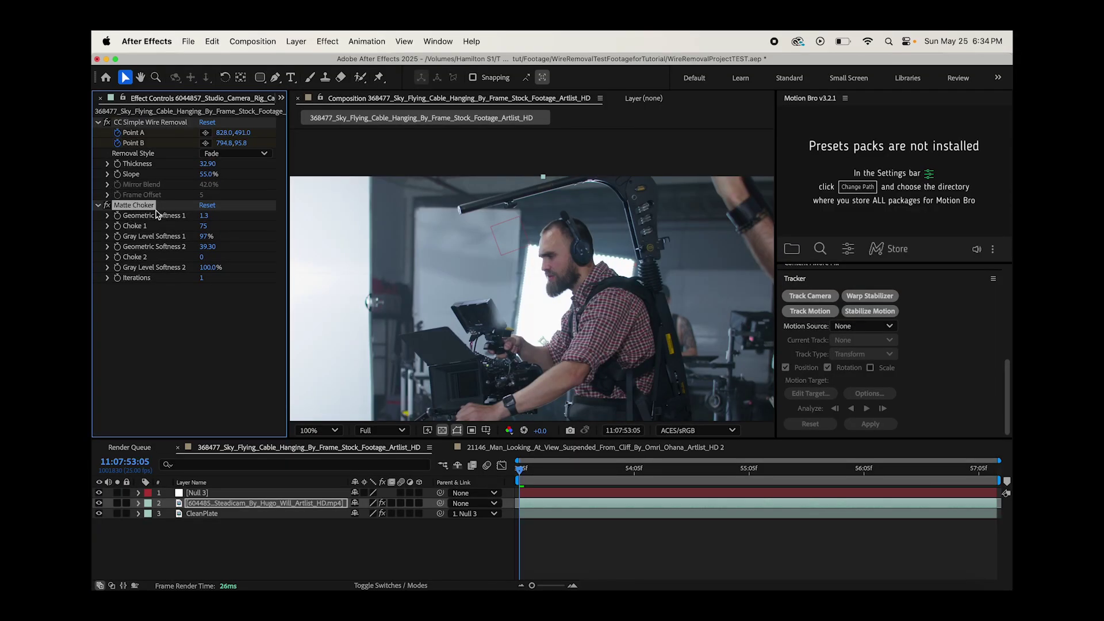
{"action": "scroll", "coordinate": [538, 249], "scroll_direction": "up", "scroll_amount": 2}
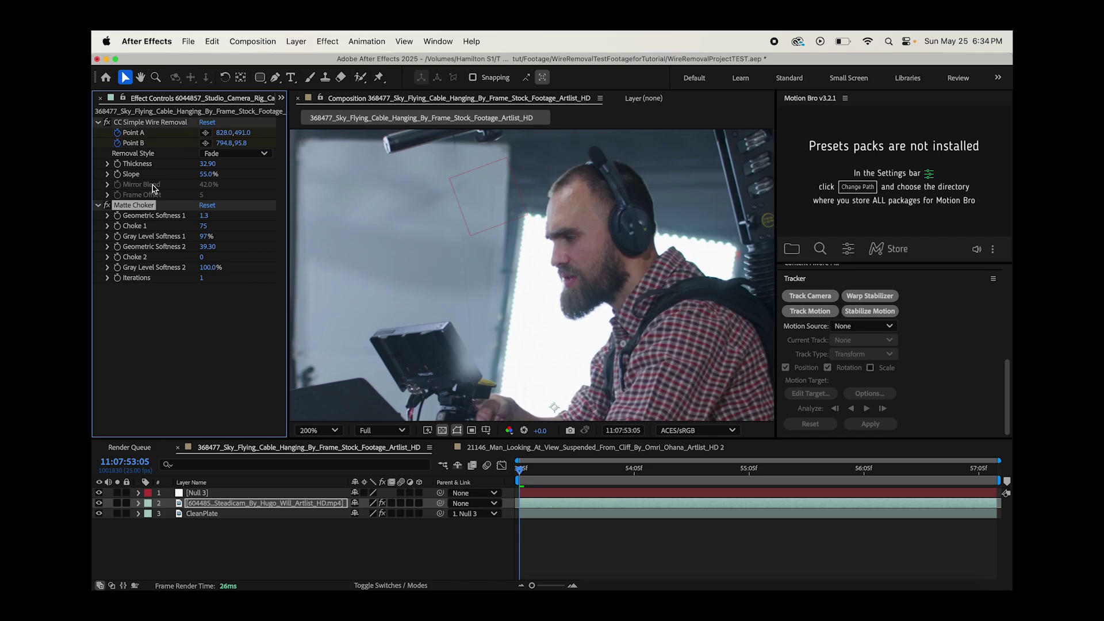
{"action": "left_click_drag", "start_coordinate": [206, 164], "coordinate": [287, 160]}
{"action": "scroll", "coordinate": [511, 309], "scroll_direction": "down", "scroll_amount": 1}
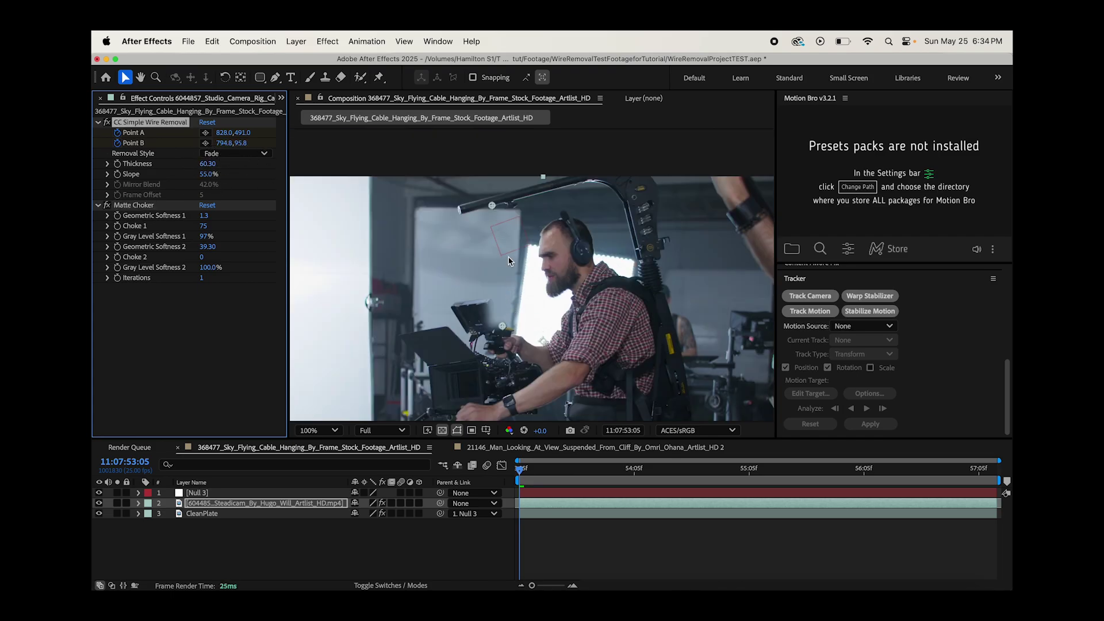
{"action": "key", "text": "space"}
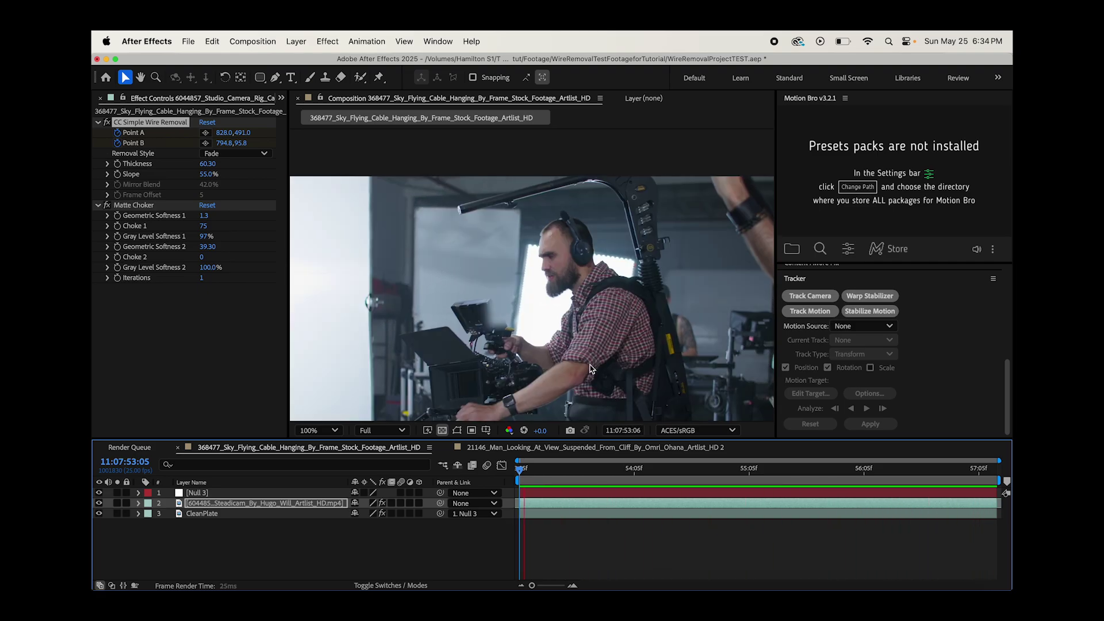
{"action": "key", "text": "space"}
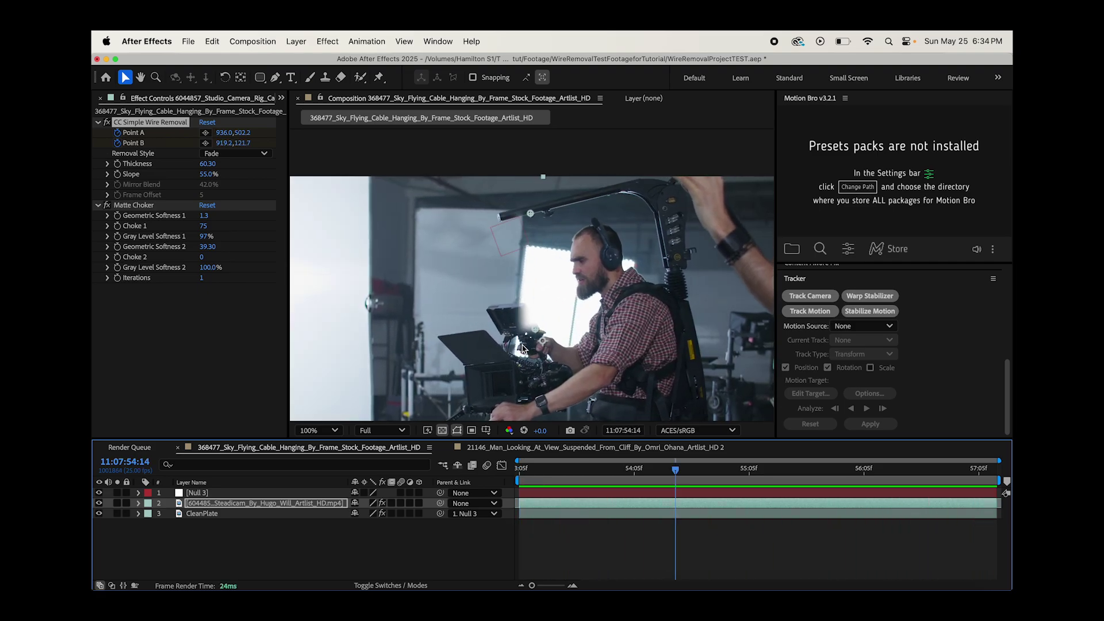
- Pan the viewer to the camera monitor and replay to inspect the top-edge smudging
{"action": "scroll", "coordinate": [546, 284], "scroll_direction": "up", "scroll_amount": 2}
{"action": "key", "text": "space"}
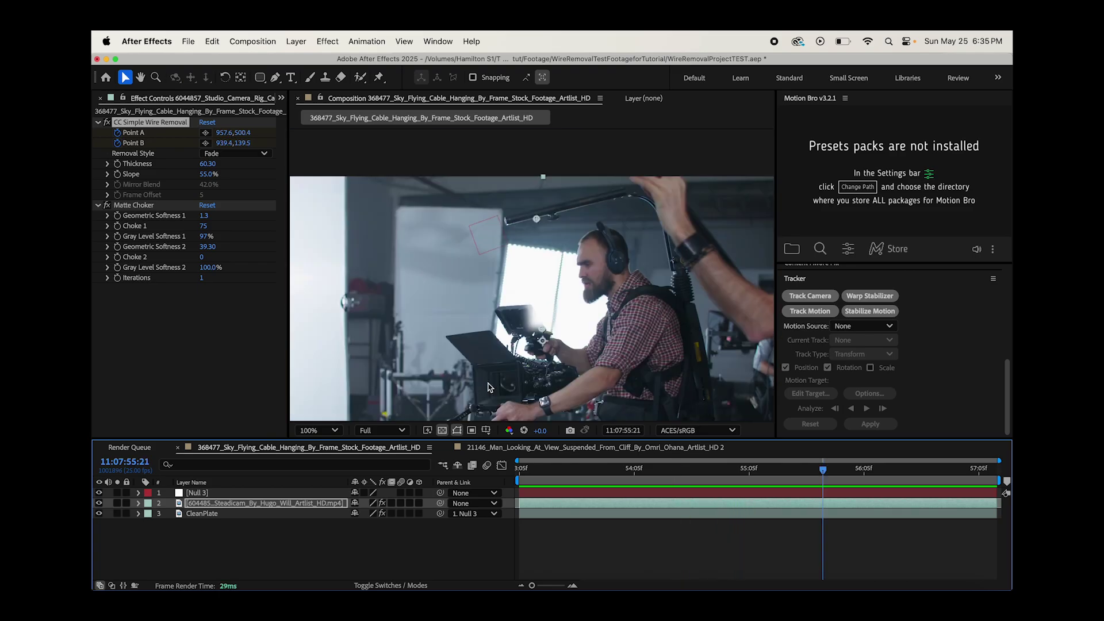
{"action": "left_click", "coordinate": [141, 77]}
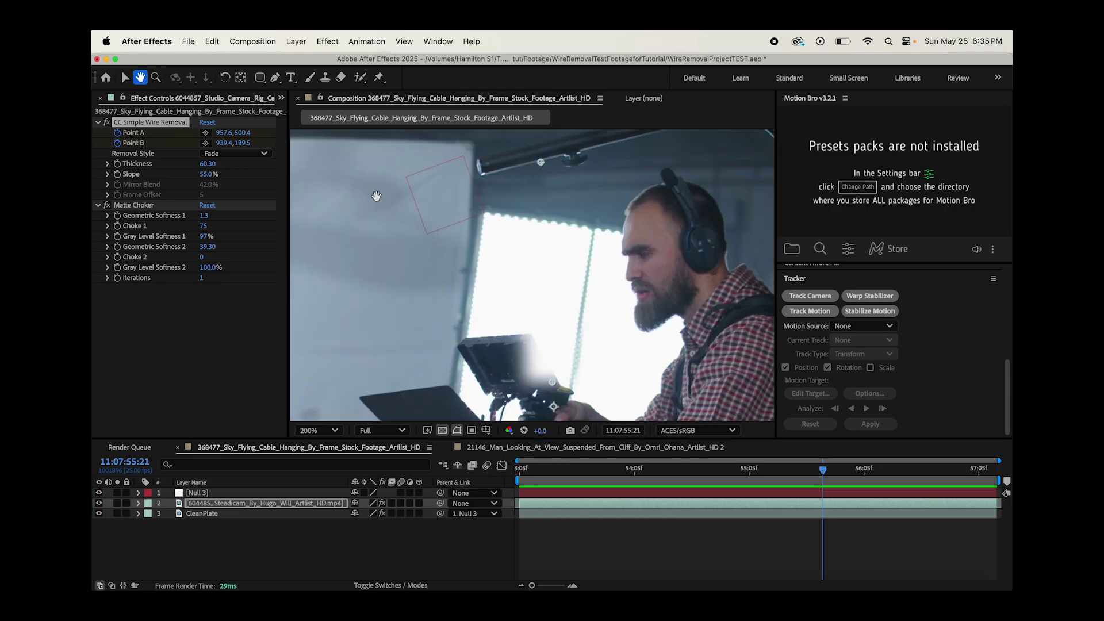
{"action": "left_click_drag", "start_coordinate": [349, 180], "coordinate": [323, 69]}
{"action": "left_click", "coordinate": [123, 80]}
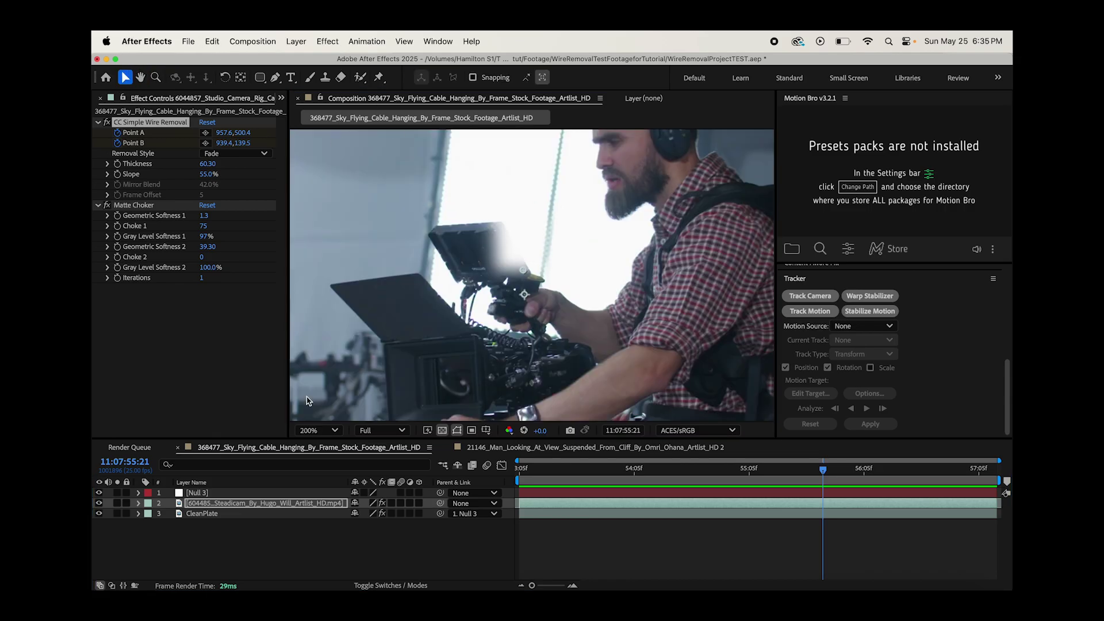
{"action": "left_click", "coordinate": [222, 542]}
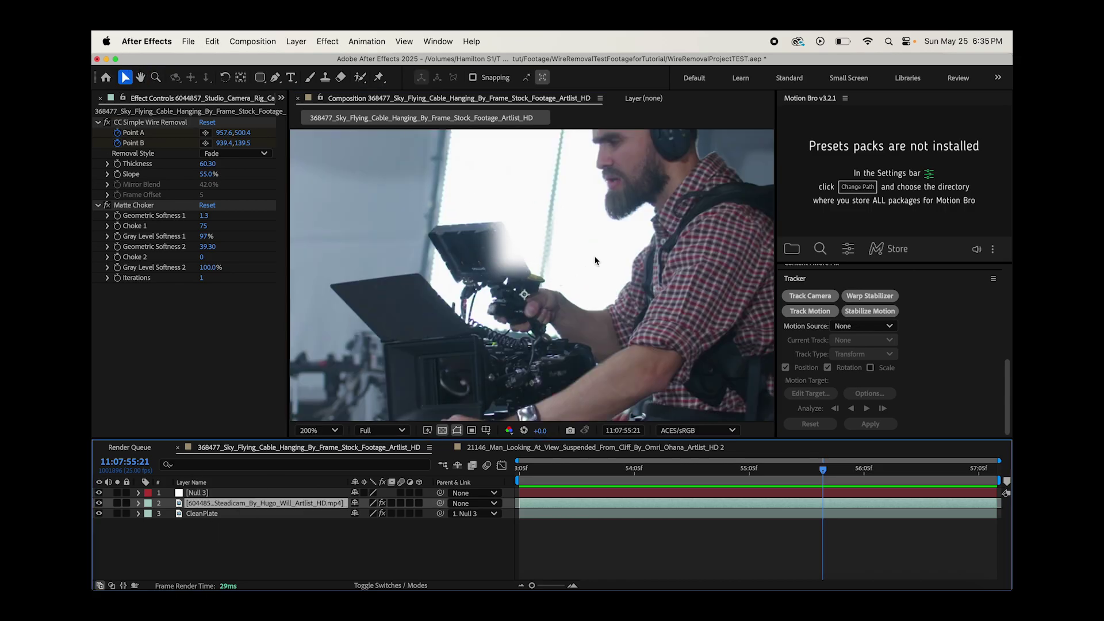
{"action": "scroll", "coordinate": [491, 355], "scroll_direction": "down", "scroll_amount": 2}
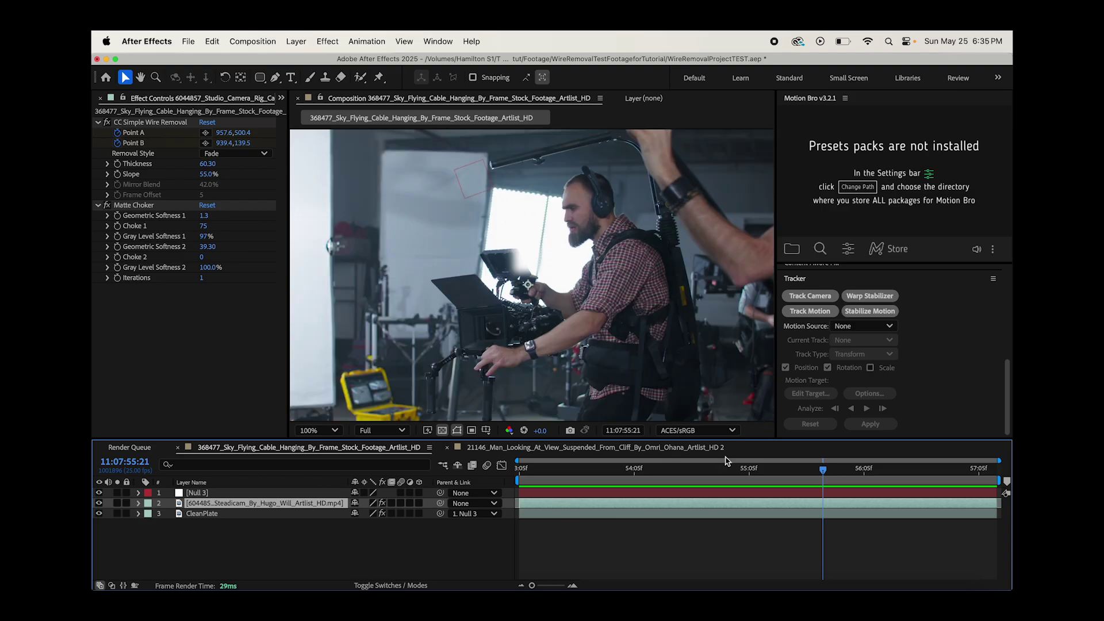
{"action": "key", "text": "space"}
{"action": "scroll", "coordinate": [543, 287], "scroll_direction": "up", "scroll_amount": 2}
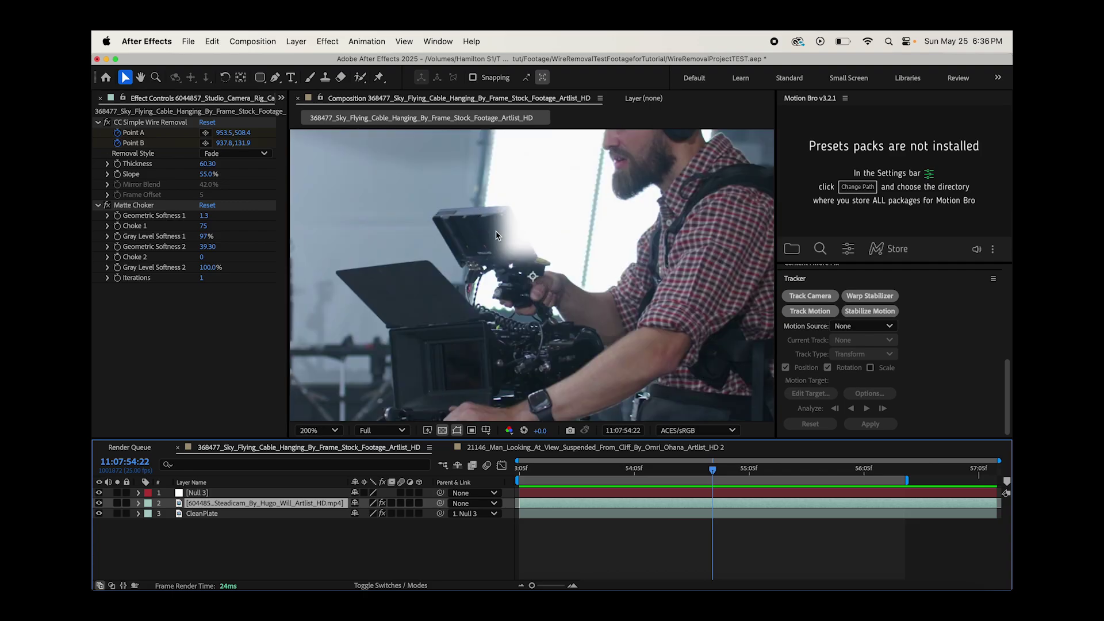
- Duplicate the Steadicam footage layer and rename the copy 'Monitor Roto'
{"action": "left_click", "coordinate": [210, 516]}
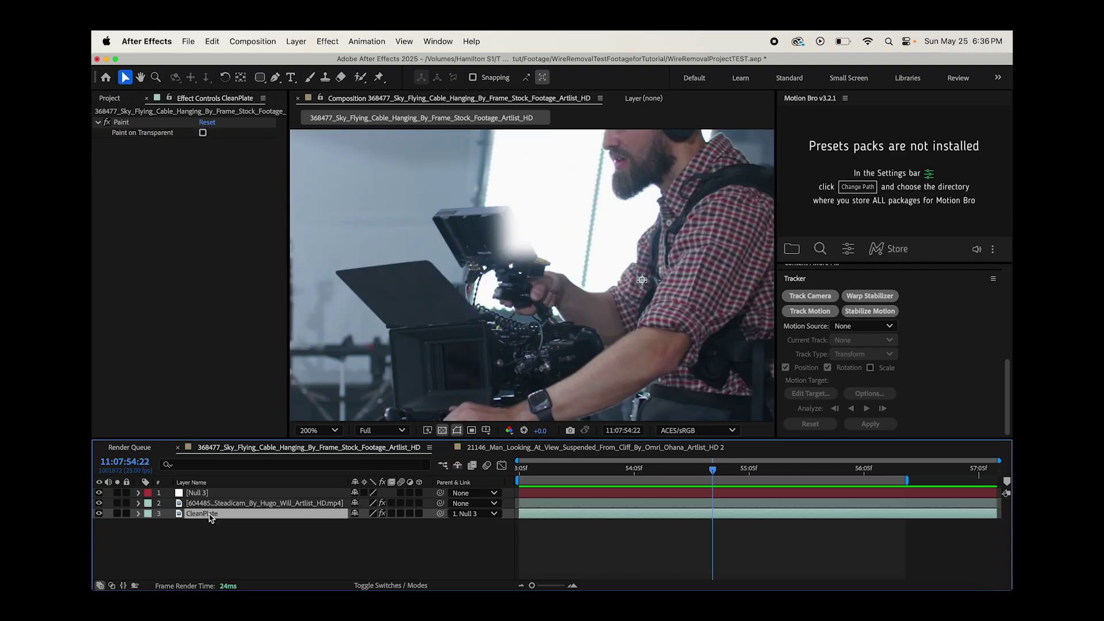
{"action": "left_click", "coordinate": [222, 504]}
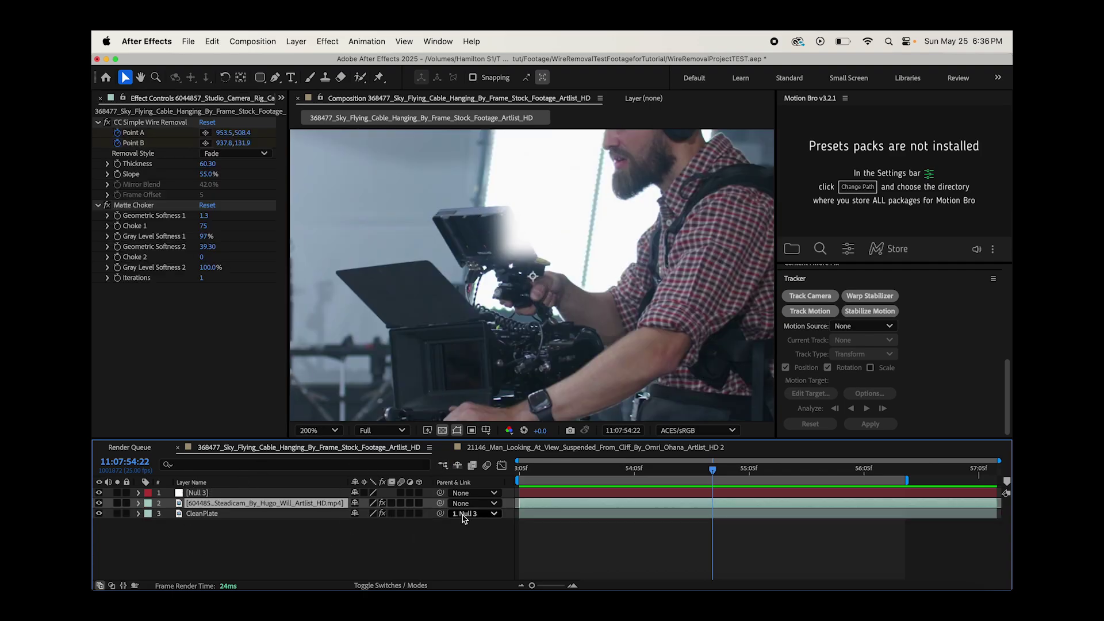
{"action": "key", "text": "super+d"}
{"action": "right_click", "coordinate": [240, 506]}
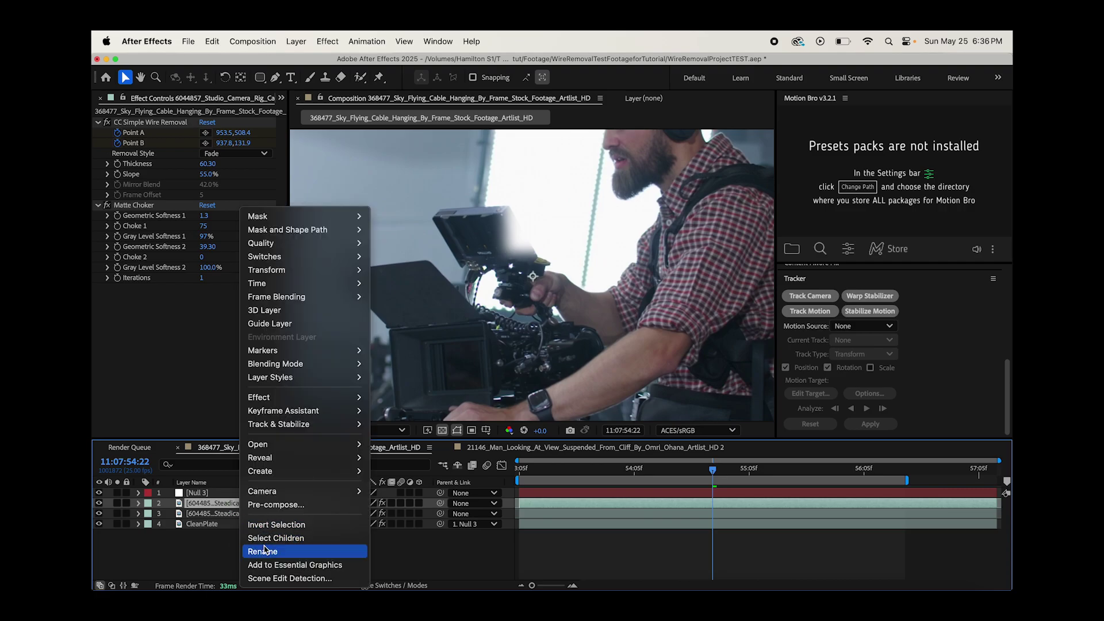
{"action": "left_click", "coordinate": [257, 546]}
{"action": "type", "text": "Mond"}
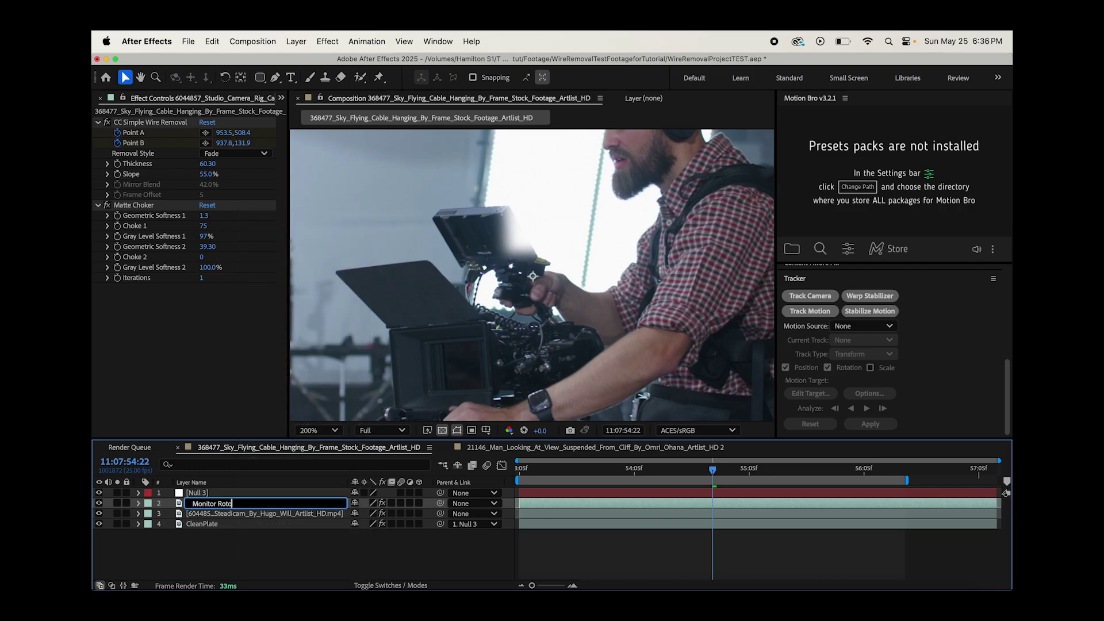
{"action": "key", "text": "Return"}
- Delete the wire-removal and Matte Choker effects from Monitor Roto
{"action": "left_click", "coordinate": [150, 122]}
{"action": "key", "text": "Delete"}
{"action": "left_click", "coordinate": [148, 122]}
{"action": "key", "text": "Delete"}
{"action": "scroll", "coordinate": [561, 260], "scroll_direction": "down", "scroll_amount": 2}
{"action": "scroll", "coordinate": [561, 259], "scroll_direction": "up", "scroll_amount": 2}
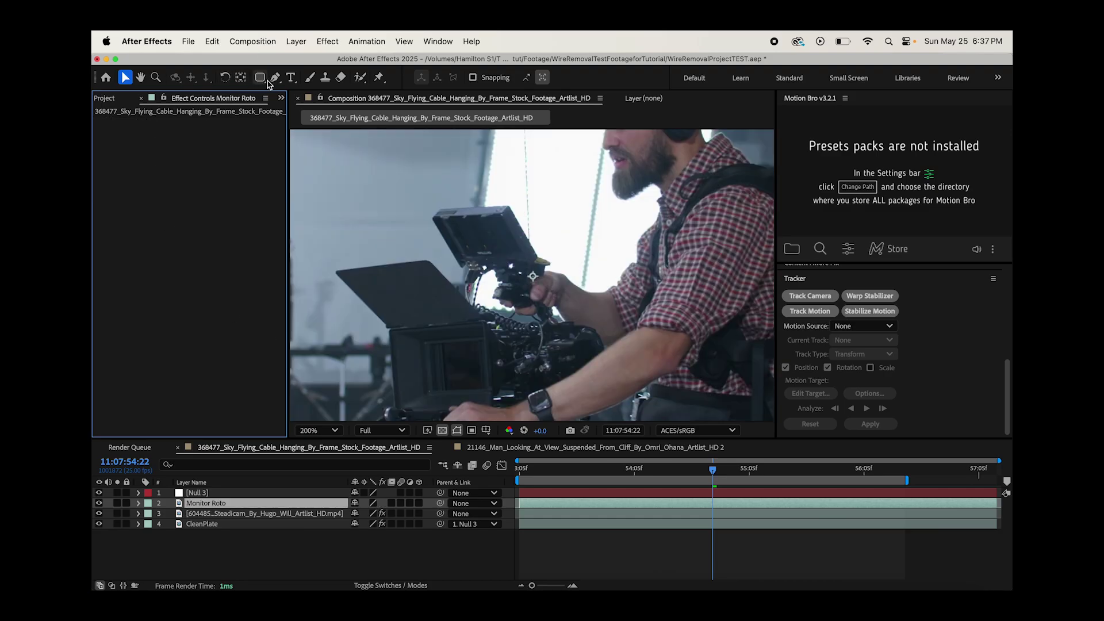
- Roto-brush the camera monitor on Monitor Roto's first frame, including its top edge
{"action": "left_click", "coordinate": [359, 77]}
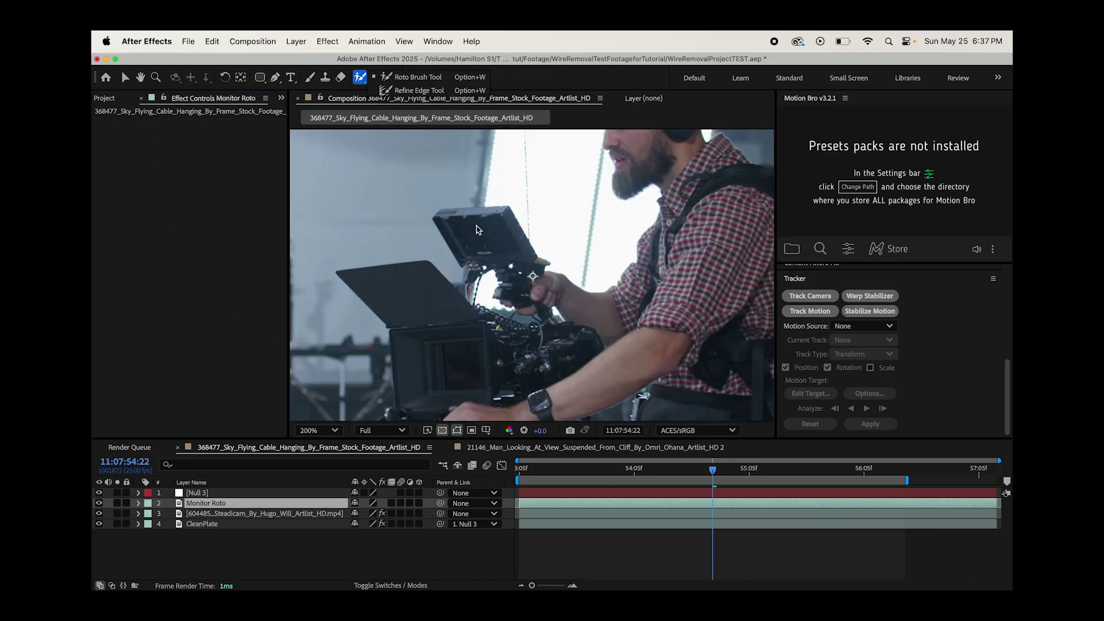
{"action": "double_click", "coordinate": [224, 504]}
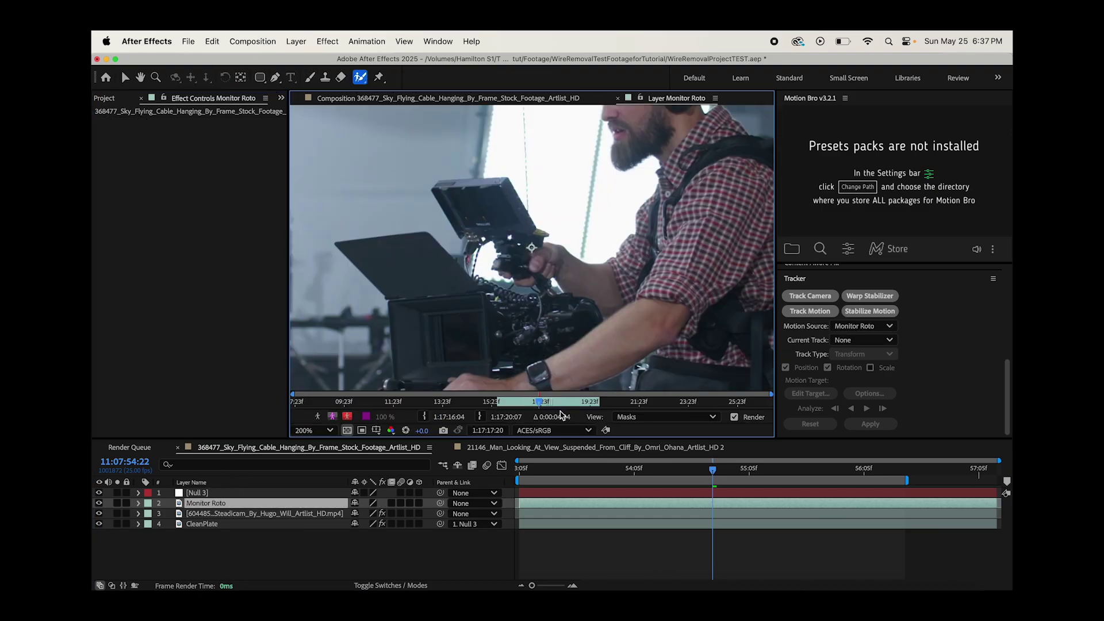
{"action": "key", "text": "Home"}
{"action": "mouse_move", "coordinate": [374, 172]}
{"action": "left_mouse_down"}
{"action": "mouse_move", "coordinate": [363, 178]}
{"action": "mouse_move", "coordinate": [428, 183]}
{"action": "mouse_move", "coordinate": [440, 204]}
{"action": "left_mouse_up"}
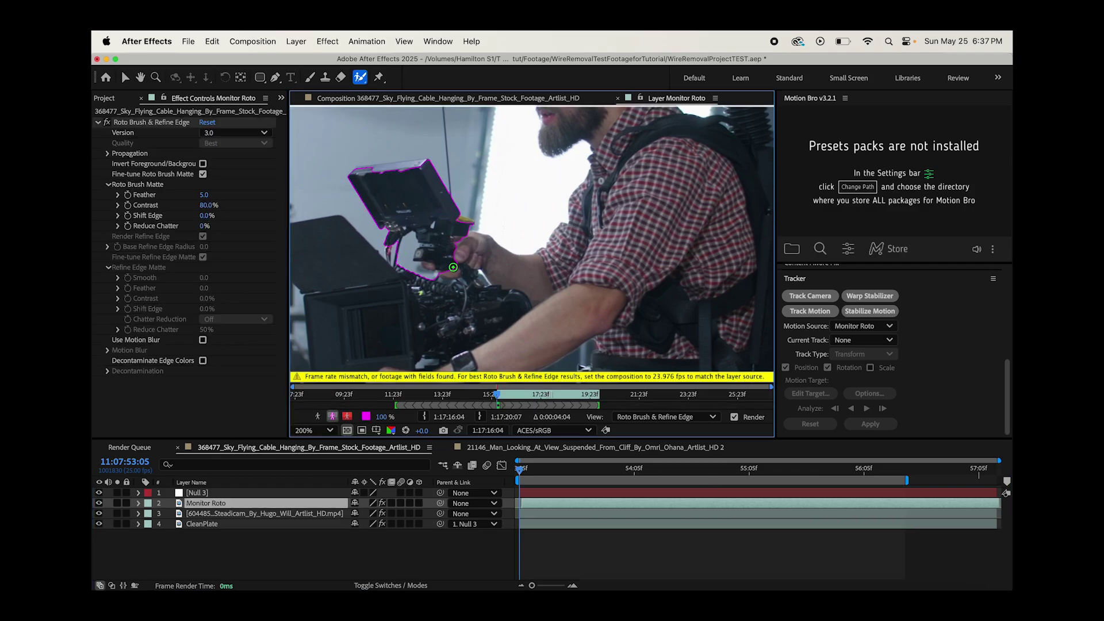
{"action": "scroll", "coordinate": [486, 272], "scroll_direction": "down", "scroll_amount": 2}
{"action": "left_click_drag", "start_coordinate": [476, 205], "coordinate": [453, 207]}
- Propagate the monitor selection through the clip and freeze it
{"action": "key", "text": "space"}
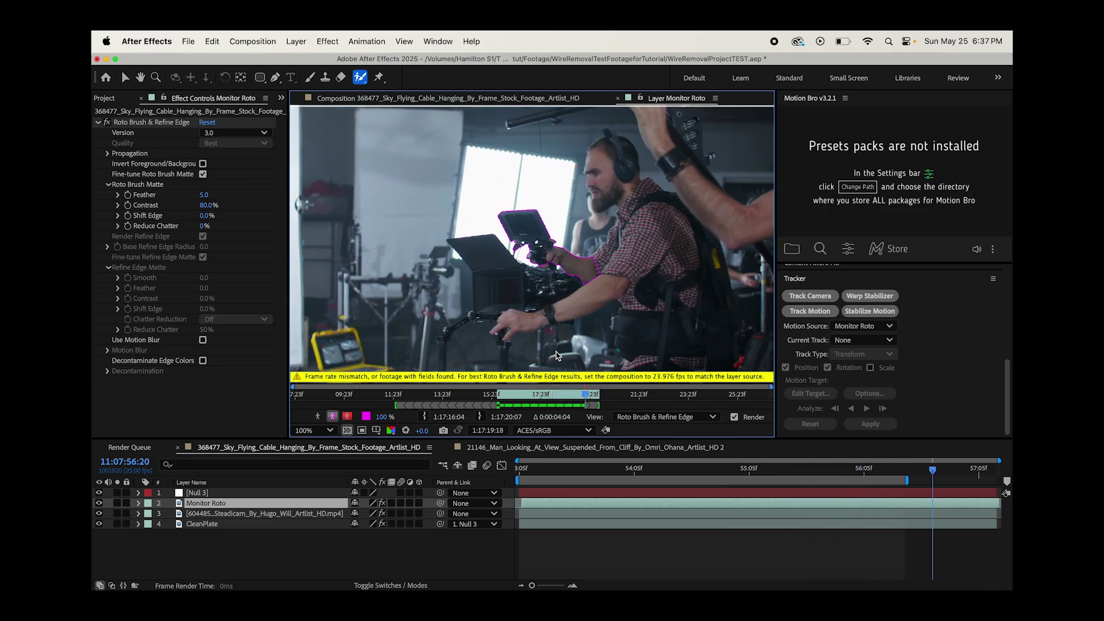
{"action": "left_click_drag", "start_coordinate": [775, 402], "coordinate": [845, 402]}
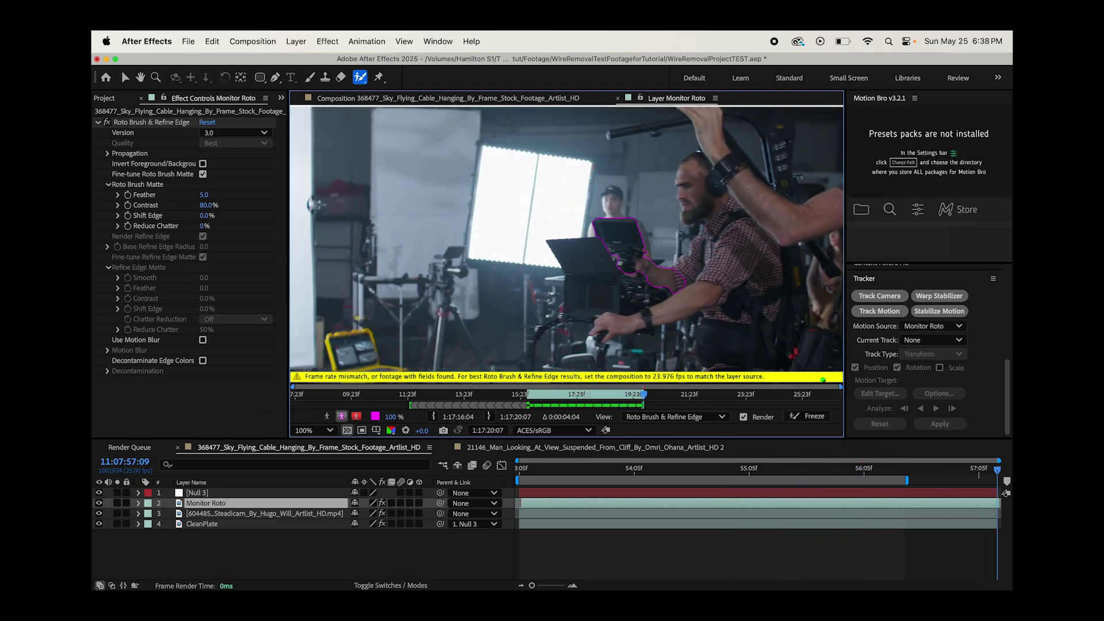
{"action": "left_click", "coordinate": [809, 418]}
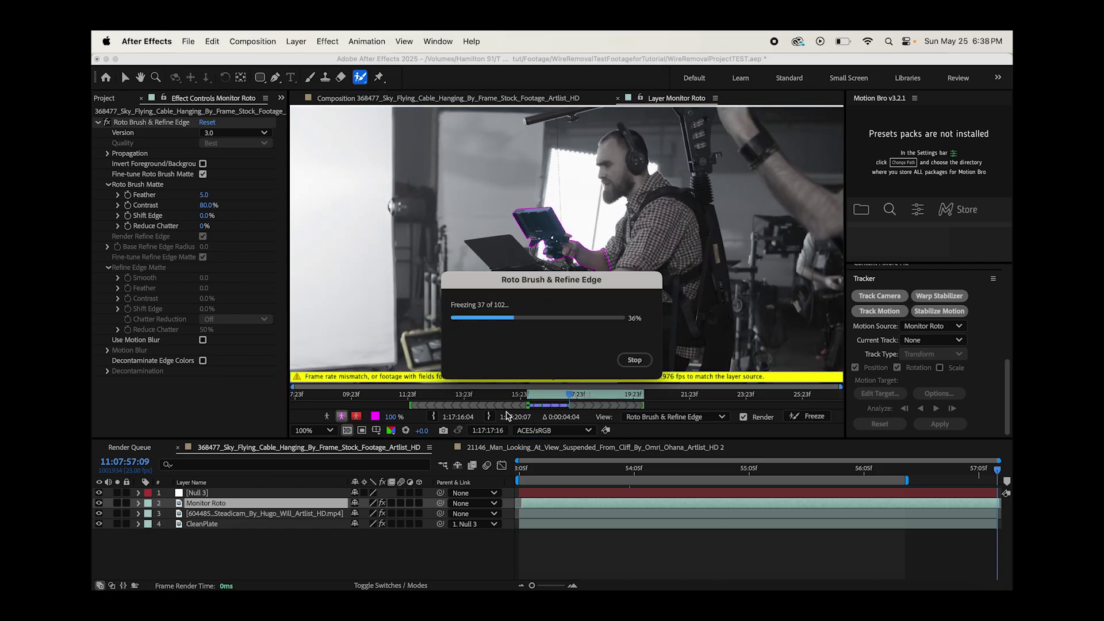
{"action": "left_click", "coordinate": [125, 77]}
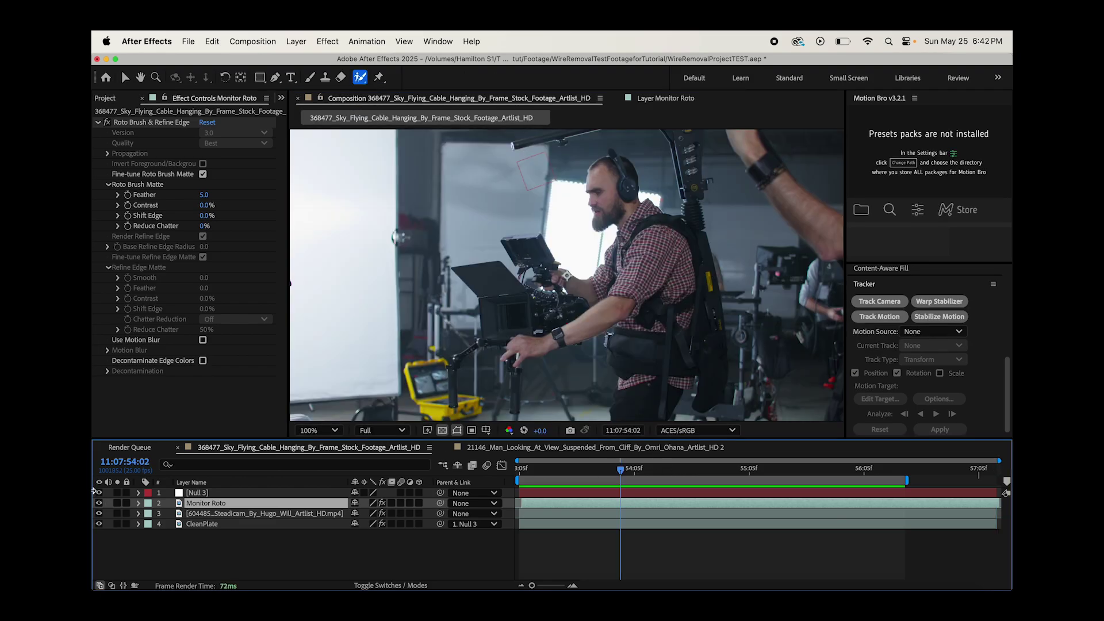
- Compare the Monitor Roto cutout soloed and in the full comp, then return to the Selection tool
{"action": "left_click", "coordinate": [99, 504]}
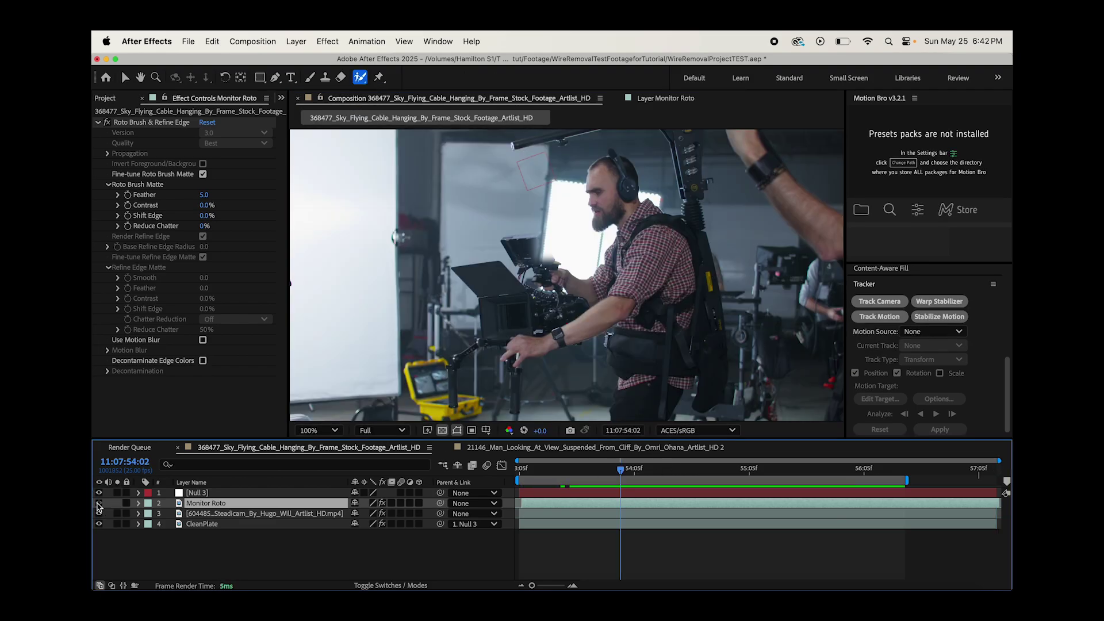
{"action": "left_click", "coordinate": [108, 503]}
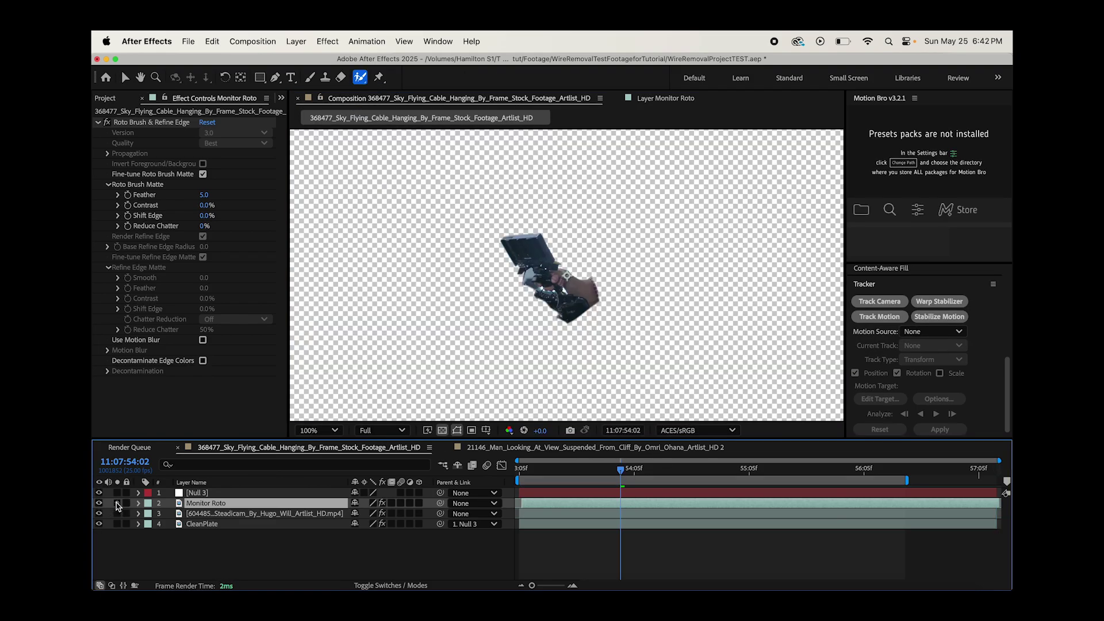
{"action": "left_click", "coordinate": [108, 503]}
{"action": "scroll", "coordinate": [555, 266], "scroll_direction": "up", "scroll_amount": 2}
{"action": "key", "text": "v"}
{"action": "scroll", "coordinate": [592, 314], "scroll_direction": "down", "scroll_amount": 2}
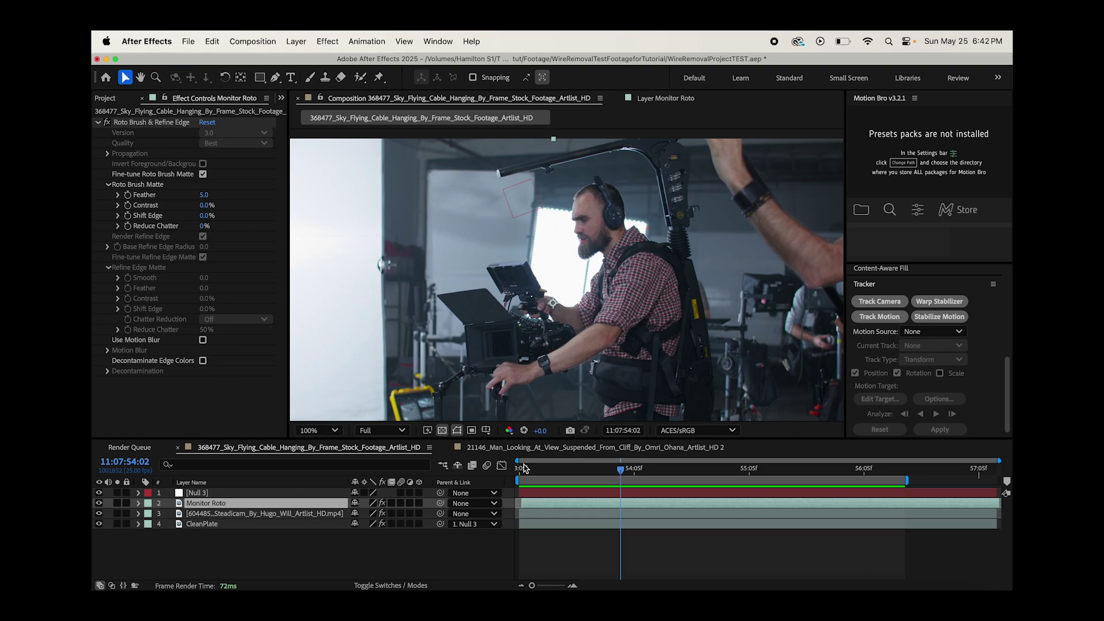
- Select the 604485_Steadicam layer to show its CC Simple Wire Removal and Matte Choker settings
{"action": "left_click", "coordinate": [221, 515]}
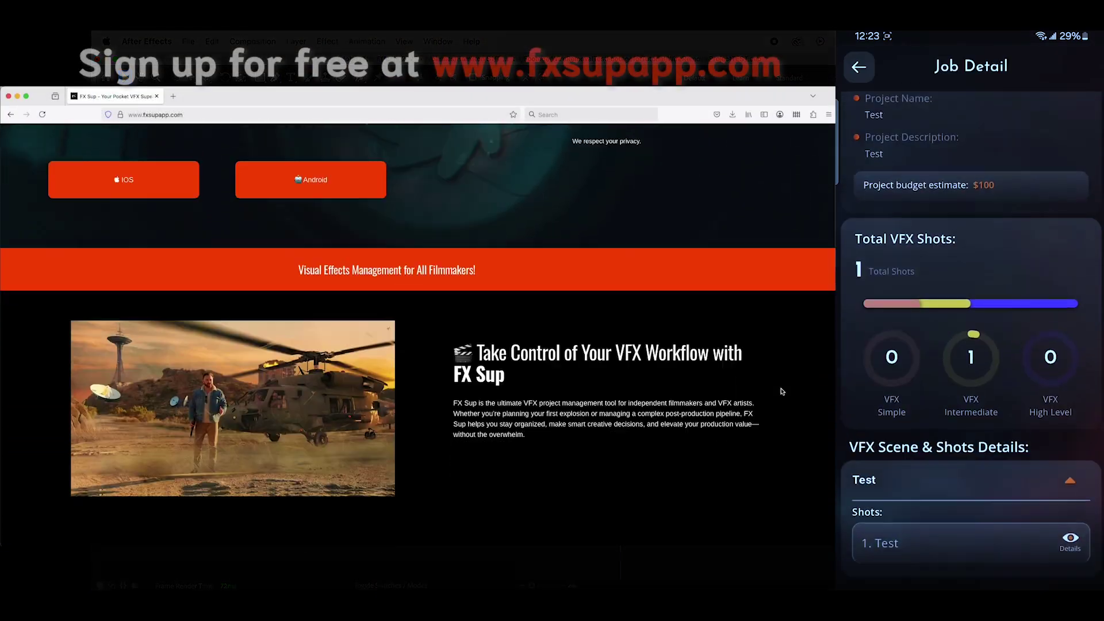
- Enter an e-mail address in the fxsupapp.com early-access form and submit it
{"action": "scroll", "coordinate": [782, 391], "scroll_direction": "down", "scroll_amount": 10}
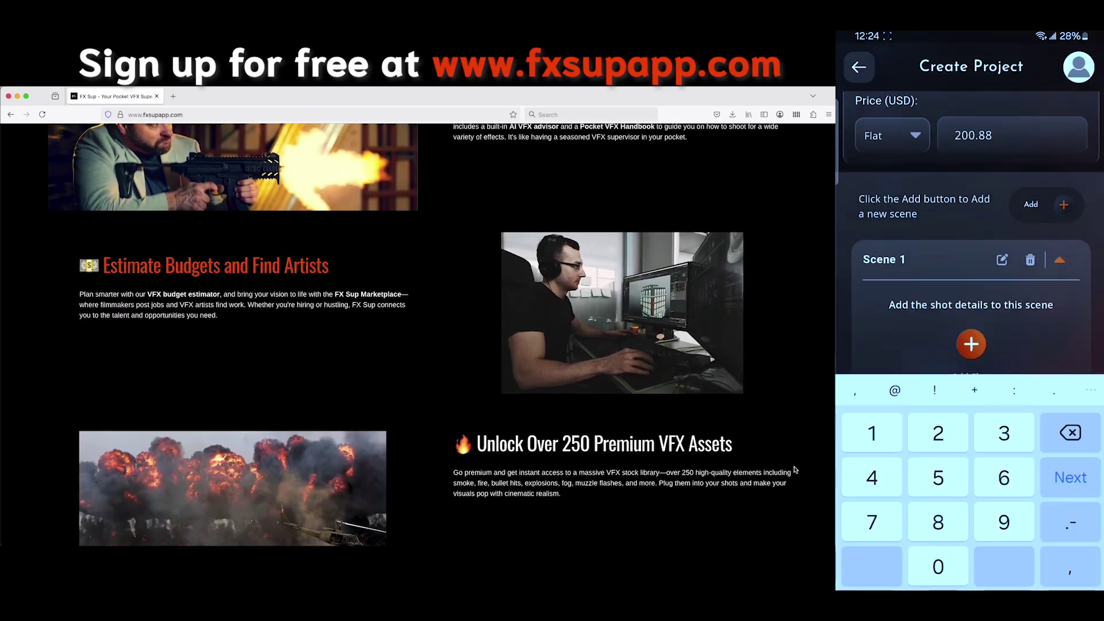
{"action": "scroll", "coordinate": [795, 470], "scroll_direction": "down", "scroll_amount": 15}
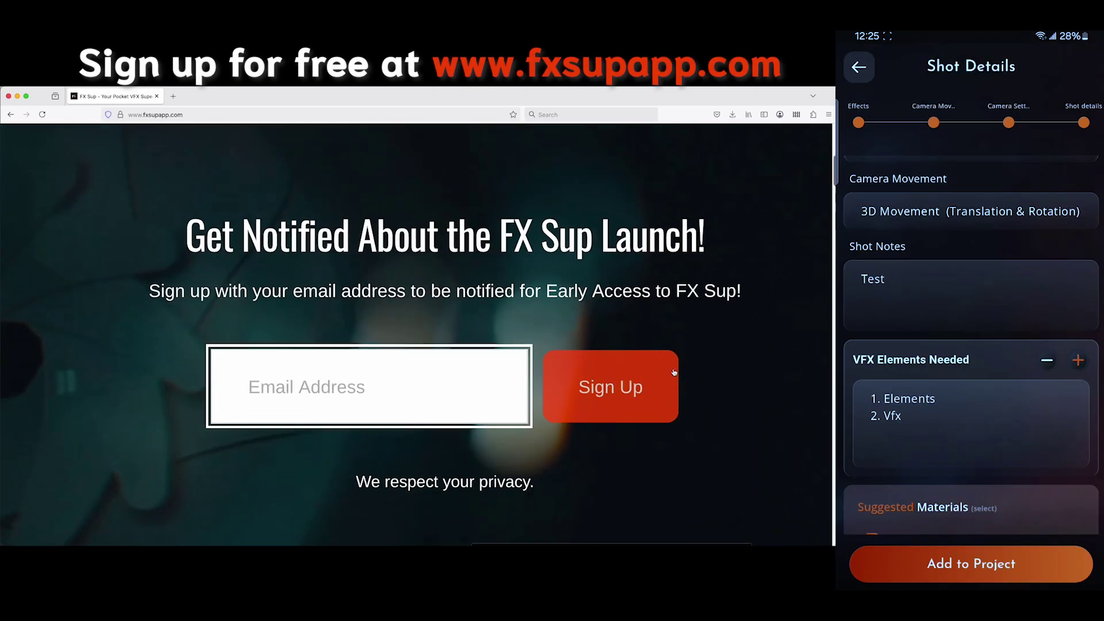
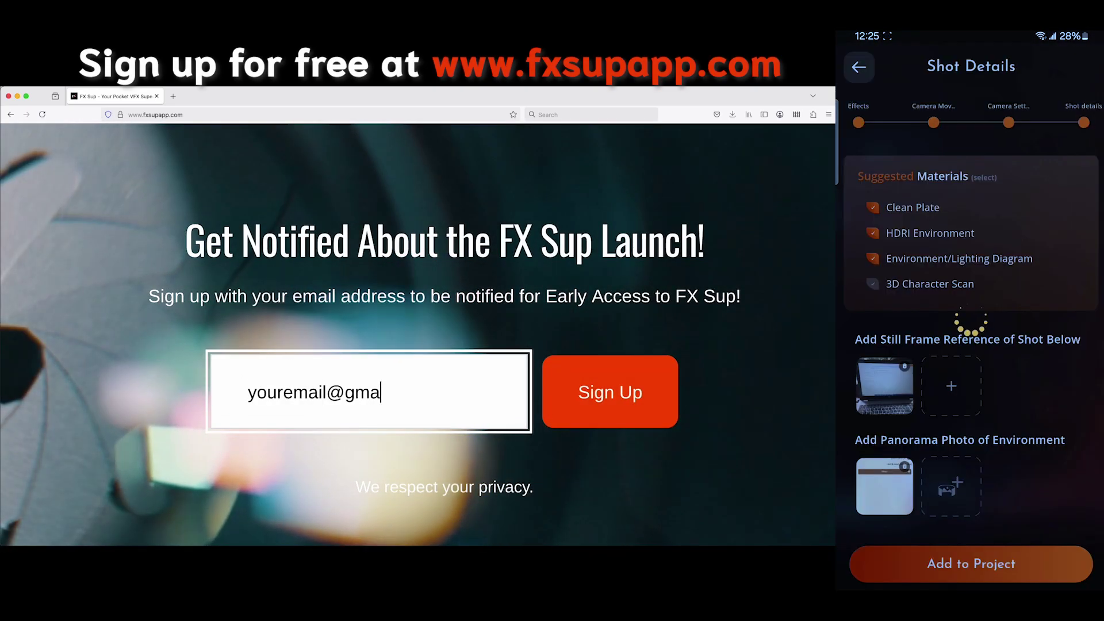
{"action": "key", "text": "Return"}
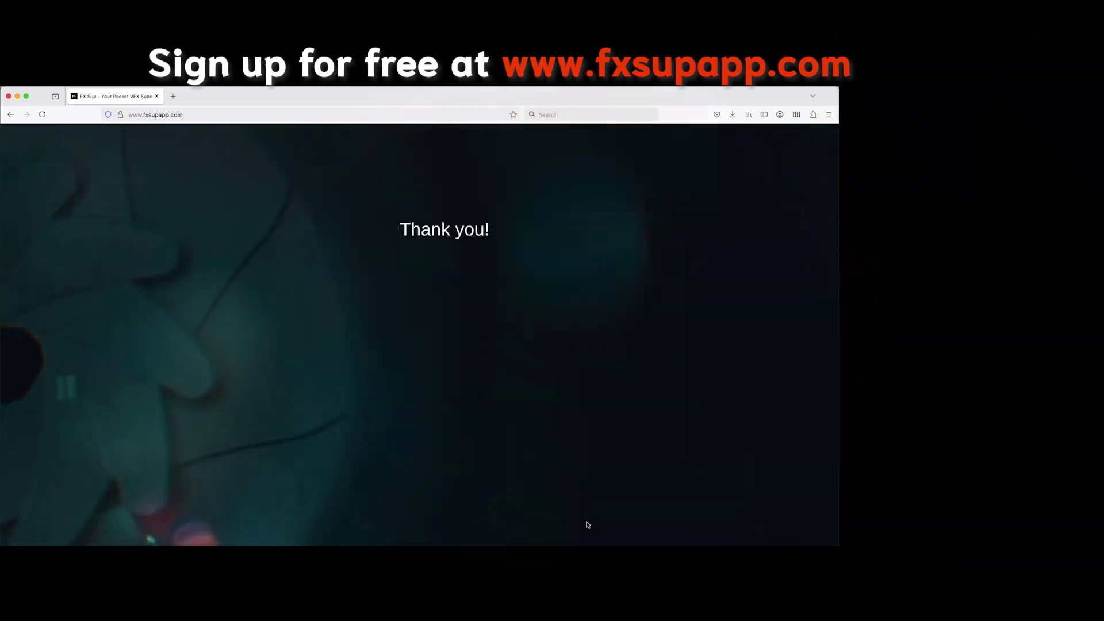